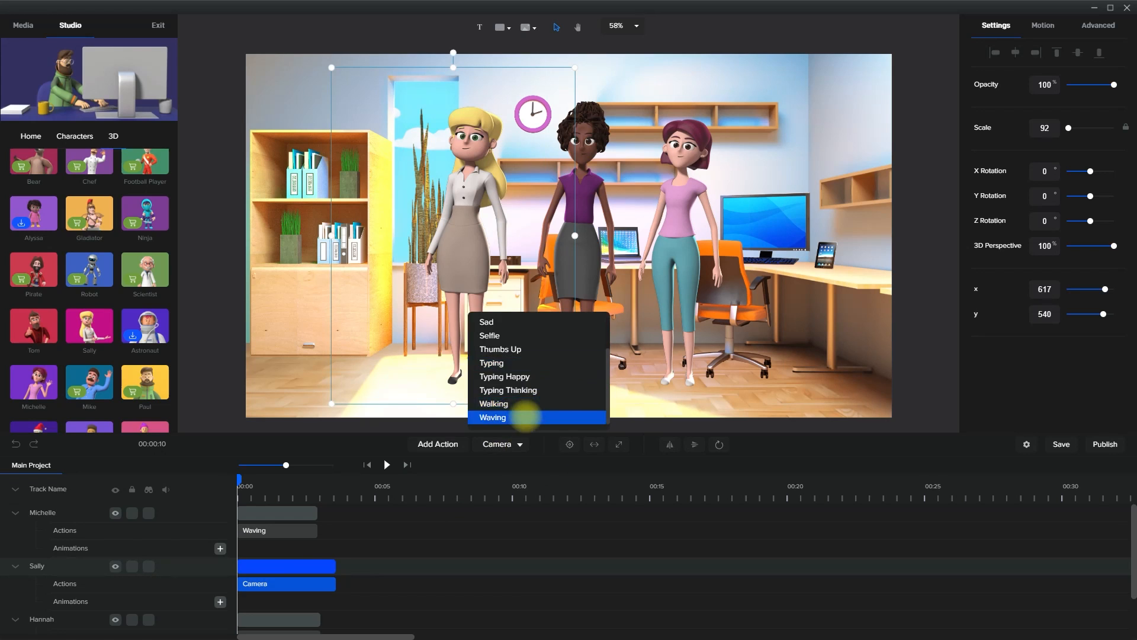
Set Sally's action to Waving and Hannah's action to Wave in the office scene
{"action": "scroll", "coordinate": [358, 555], "scroll_direction": "down", "scroll_amount": 2}
{"action": "left_click", "coordinate": [310, 590]}
{"action": "left_click", "coordinate": [526, 444]}
{"action": "scroll", "coordinate": [533, 419], "scroll_direction": "down", "scroll_amount": 5}
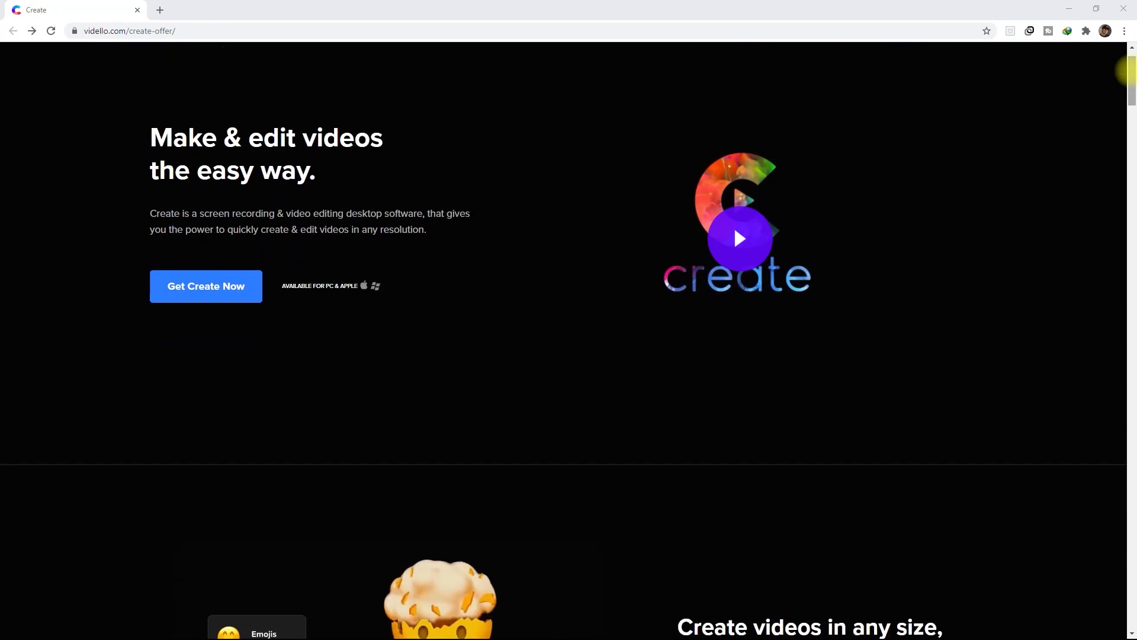
Review the Vidello Create offer page's feature sections and page through its sample marketing videos
{"action": "scroll", "coordinate": [1126, 70], "scroll_direction": "down", "scroll_amount": 6}
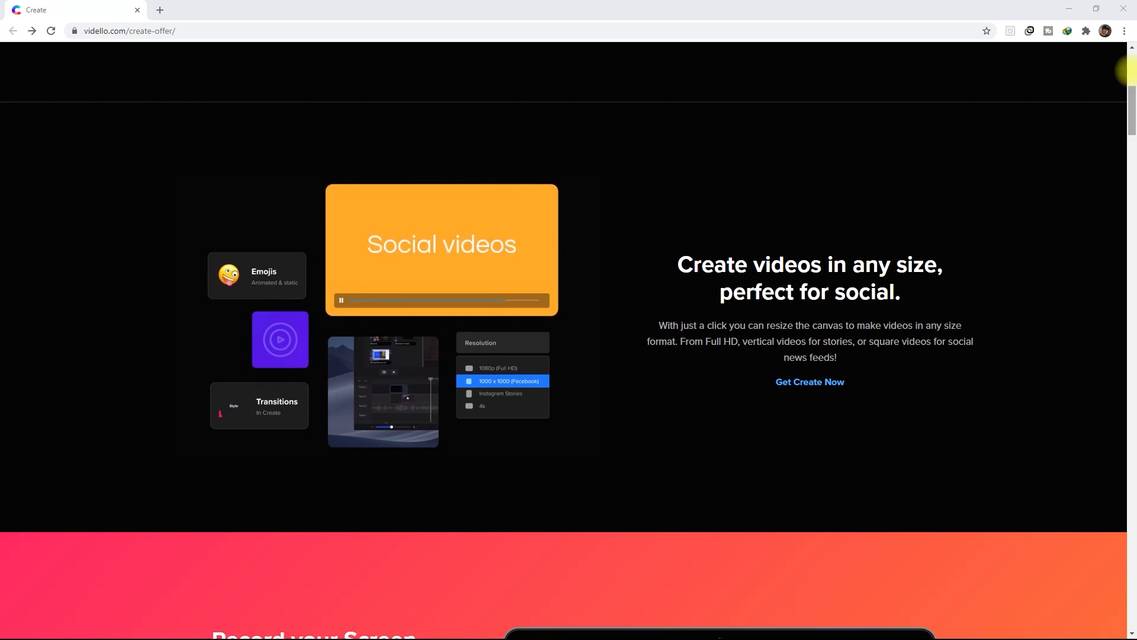
{"action": "scroll", "coordinate": [1127, 70], "scroll_direction": "down", "scroll_amount": 7}
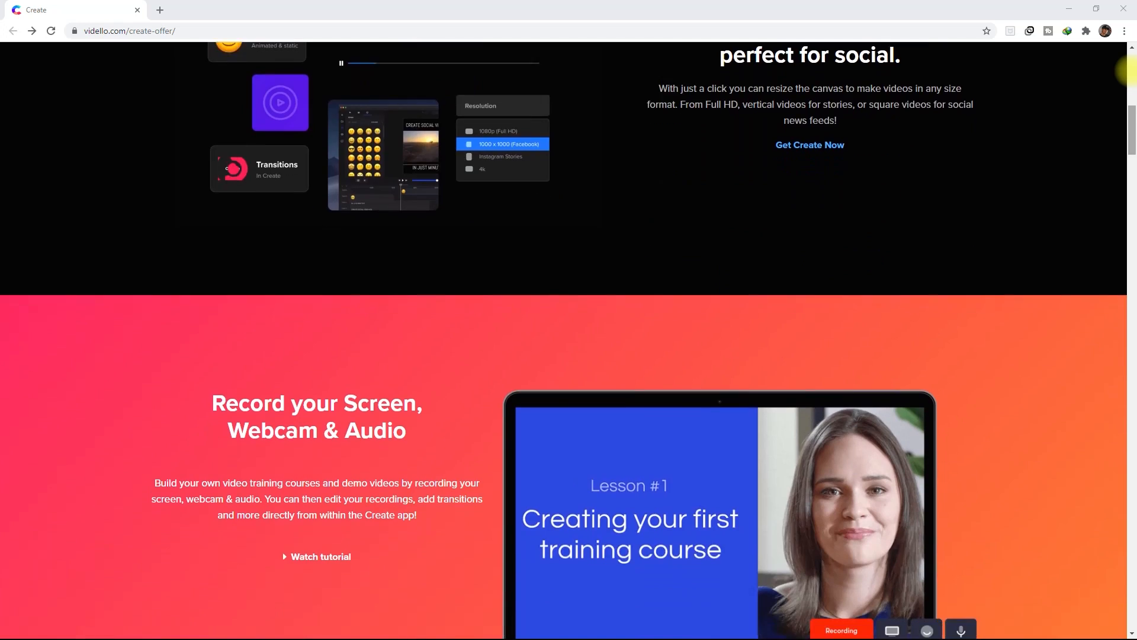
{"action": "scroll", "coordinate": [1128, 70], "scroll_direction": "down", "scroll_amount": 6}
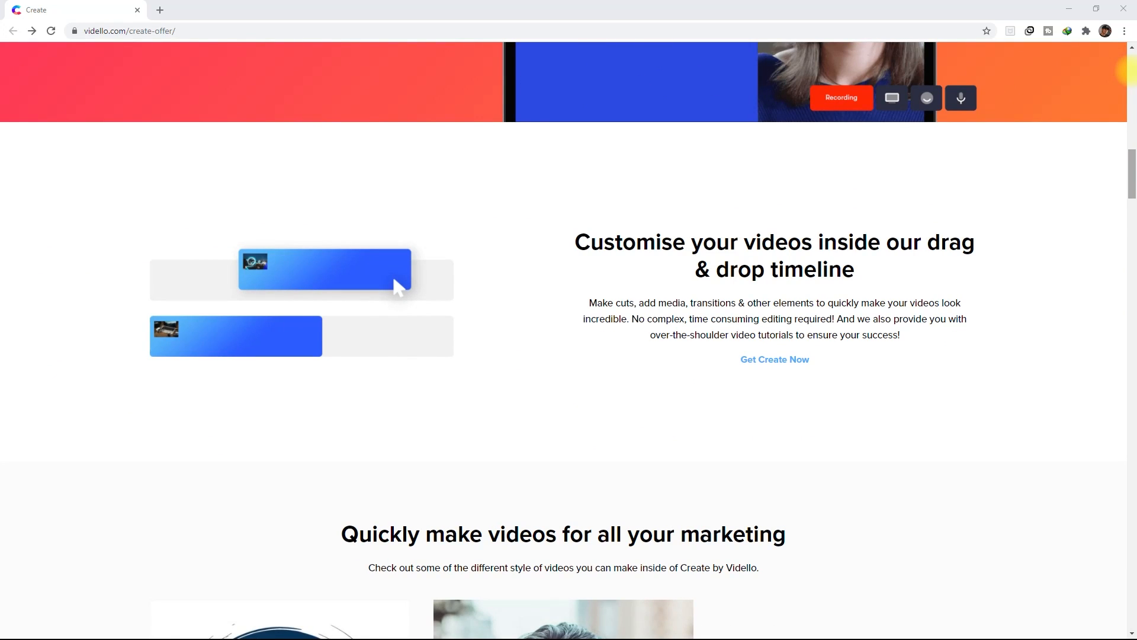
{"action": "scroll", "coordinate": [1128, 70], "scroll_direction": "down", "scroll_amount": 6}
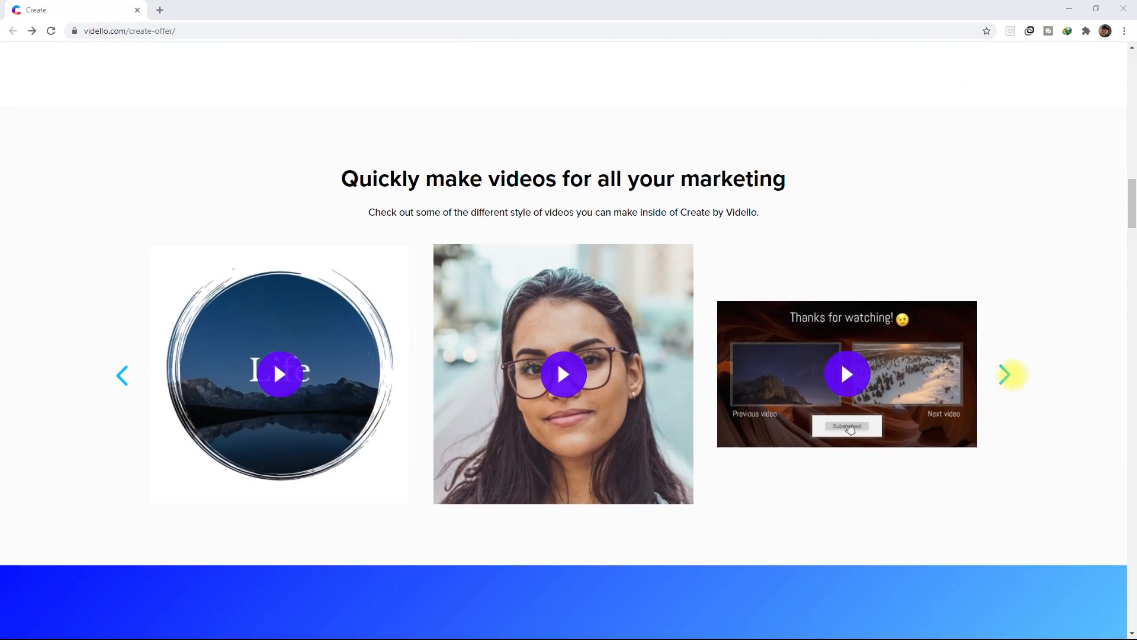
{"action": "left_click", "coordinate": [1007, 375]}
{"action": "left_click", "coordinate": [1007, 375]}
{"action": "left_click", "coordinate": [1007, 374]}
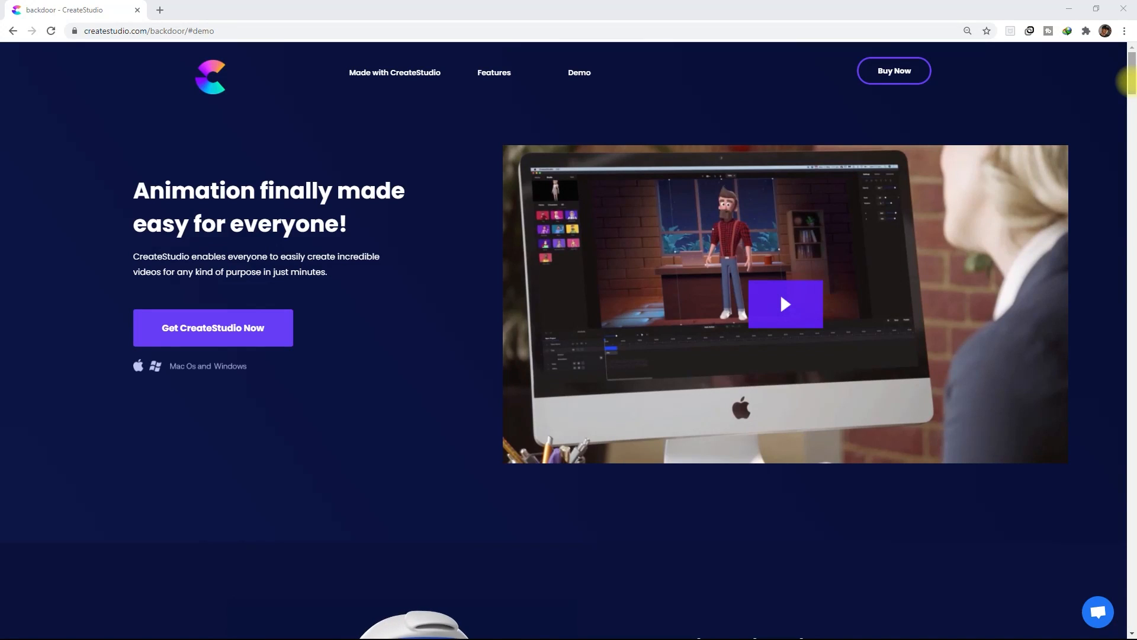
Examine the CreateStudio sales page's sections on character videos, drag-and-drop creation, motion presets and the quick demo
{"action": "scroll", "coordinate": [1125, 82], "scroll_direction": "down", "scroll_amount": 7}
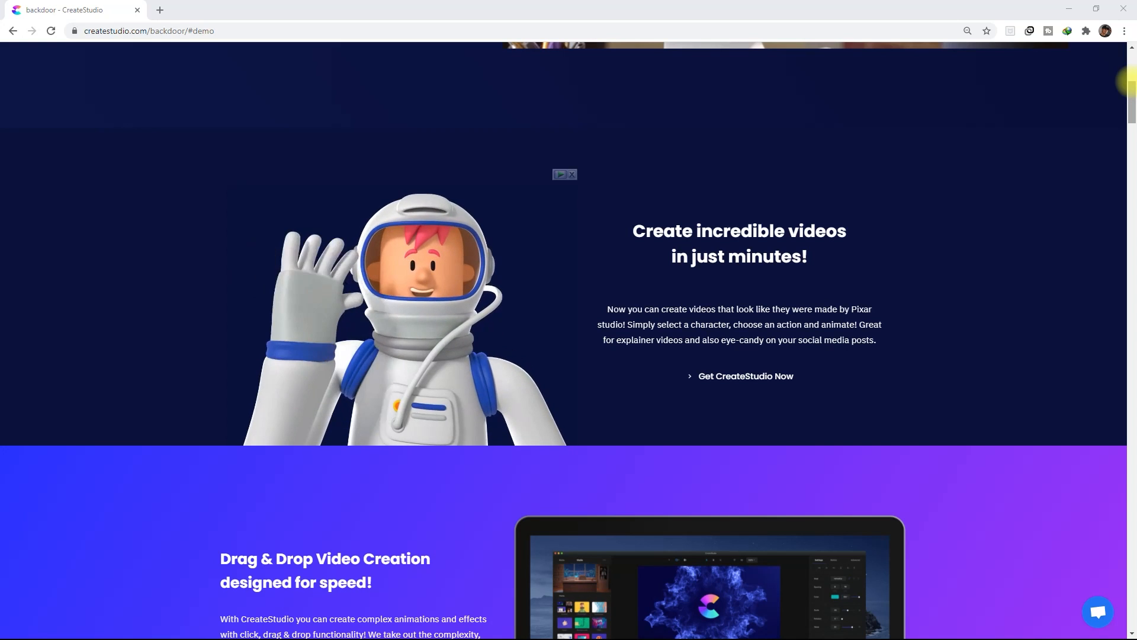
{"action": "scroll", "coordinate": [1125, 82], "scroll_direction": "down", "scroll_amount": 5}
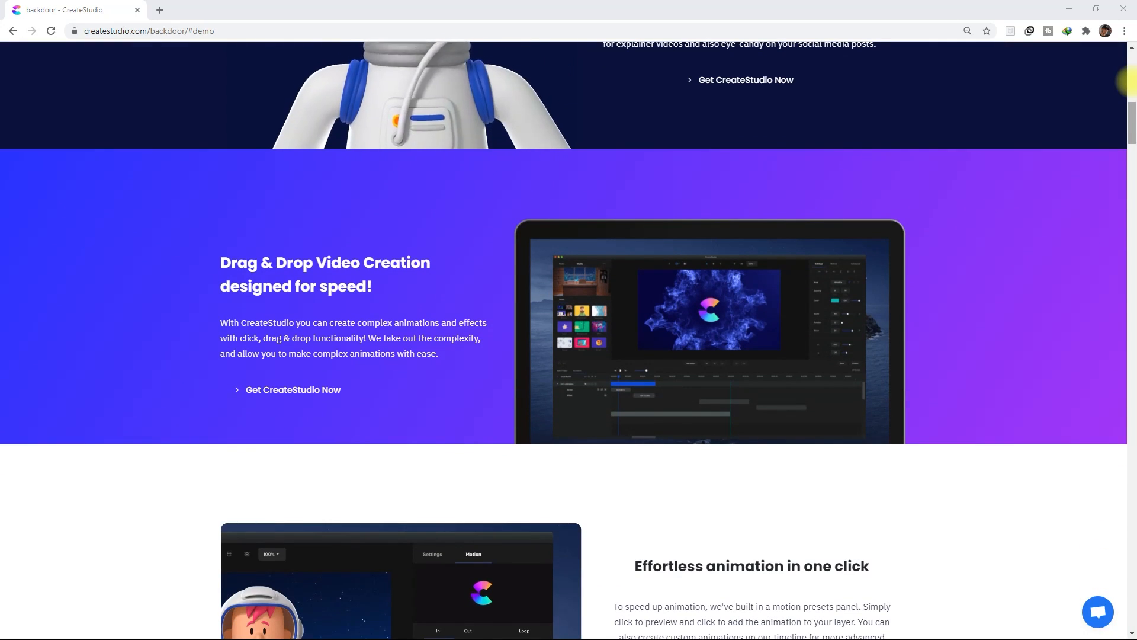
{"action": "scroll", "coordinate": [1129, 82], "scroll_direction": "down", "scroll_amount": 5}
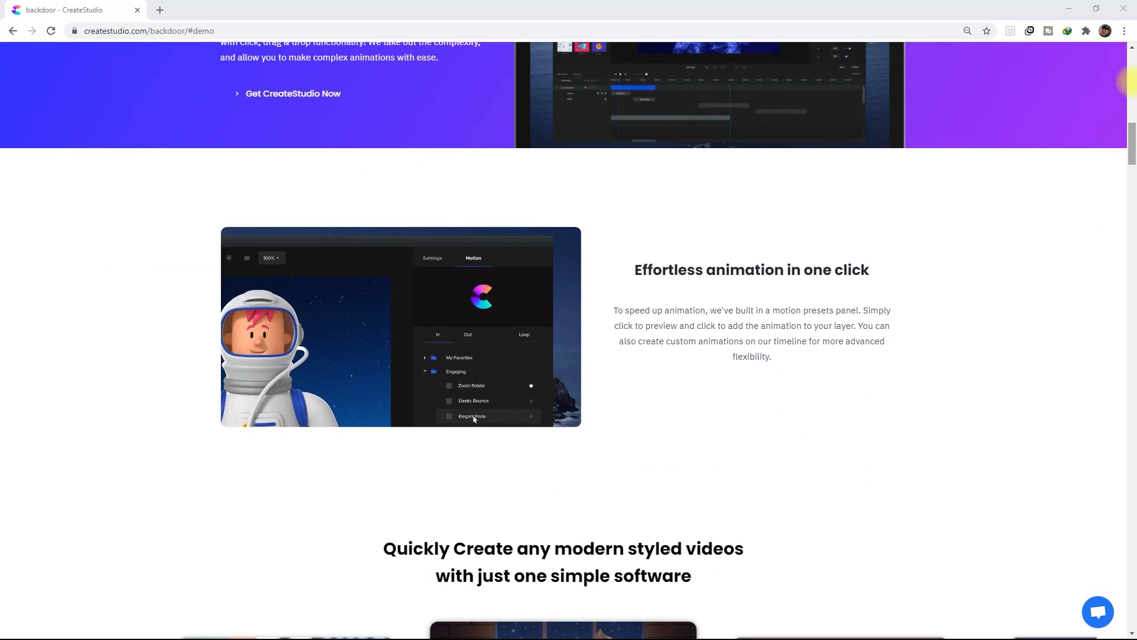
{"action": "scroll", "coordinate": [1129, 82], "scroll_direction": "down", "scroll_amount": 7}
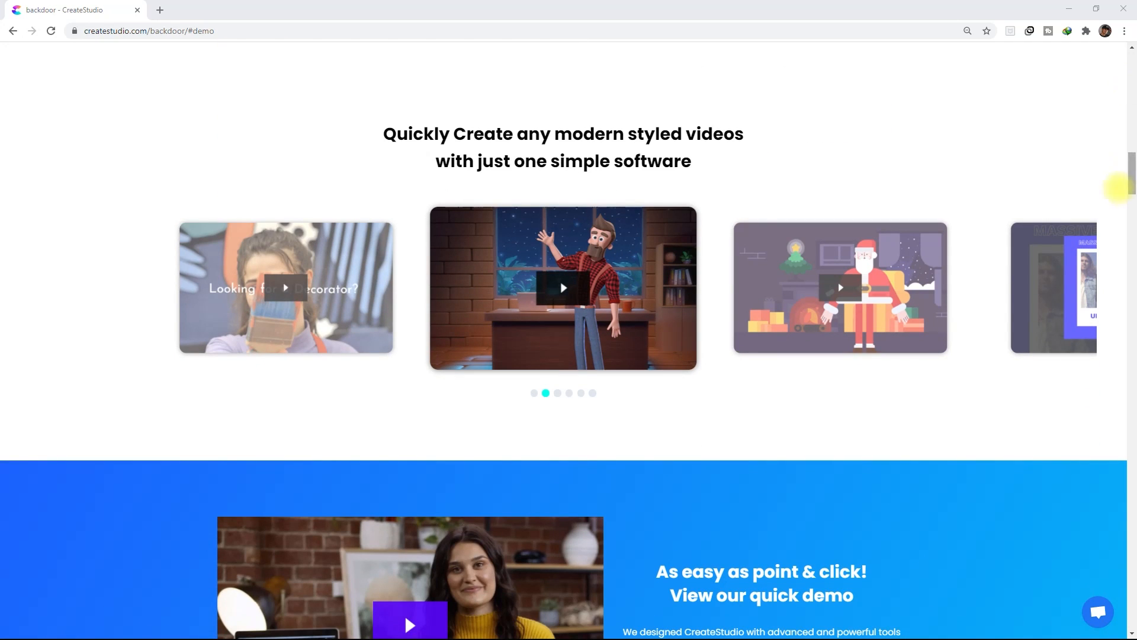
{"action": "scroll", "coordinate": [1128, 279], "scroll_direction": "down", "scroll_amount": 5}
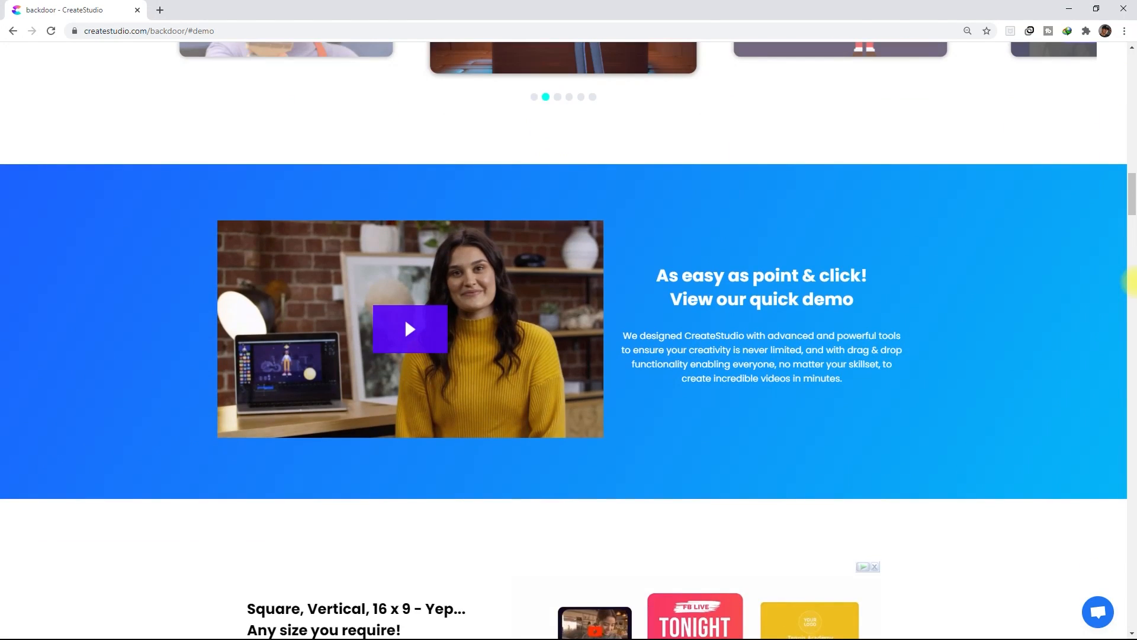
{"action": "scroll", "coordinate": [1130, 282], "scroll_direction": "down", "scroll_amount": 16}
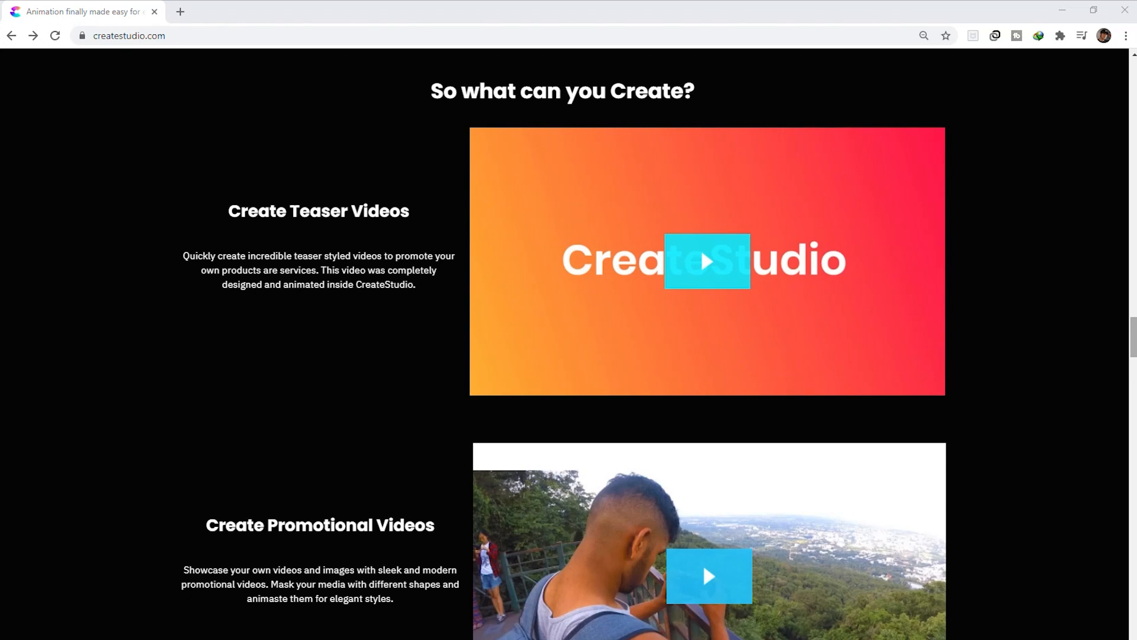
Look through the teaser, promotional, explainer and multi-size video examples and the features included with CreateStudio
{"action": "scroll", "coordinate": [569, 344], "scroll_direction": "down", "scroll_amount": 3}
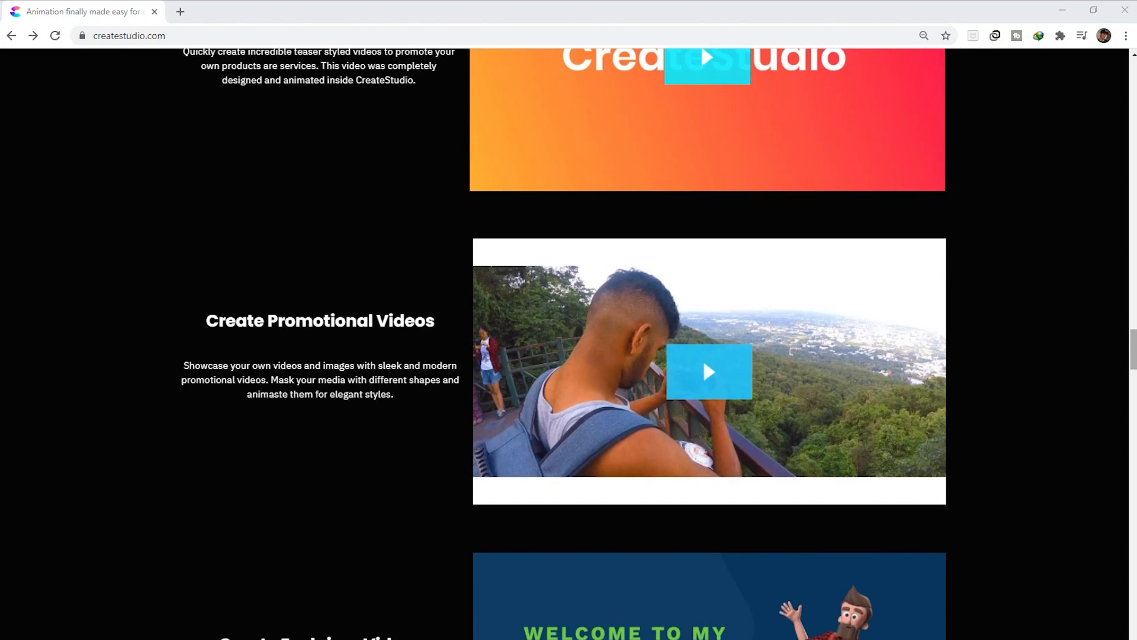
{"action": "scroll", "coordinate": [569, 344], "scroll_direction": "down", "scroll_amount": 4}
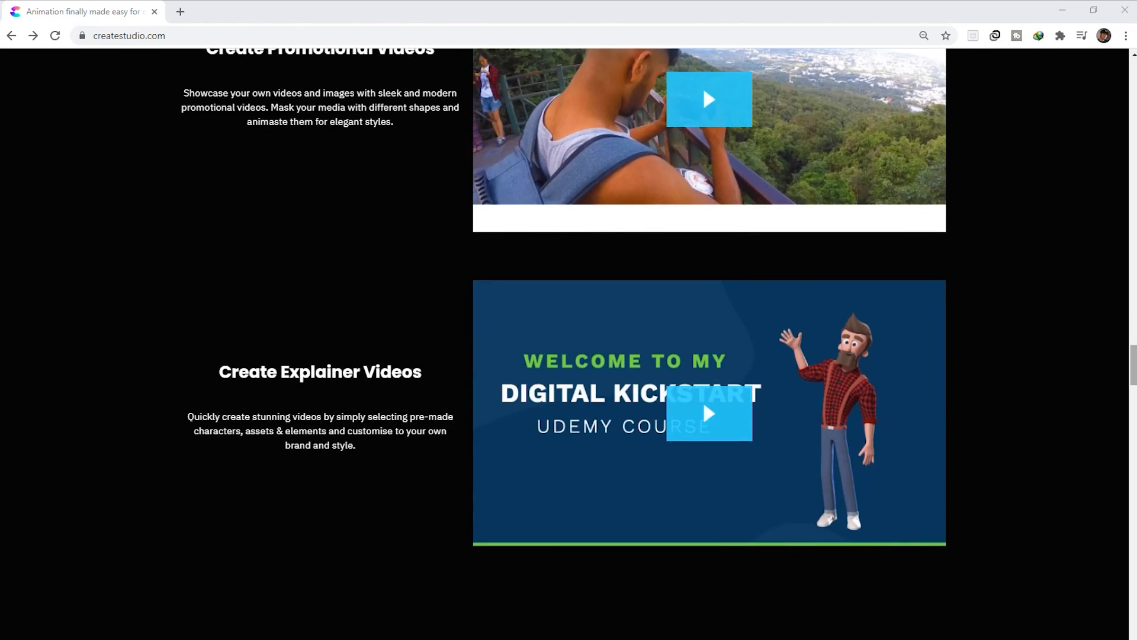
{"action": "scroll", "coordinate": [569, 344], "scroll_direction": "down", "scroll_amount": 7}
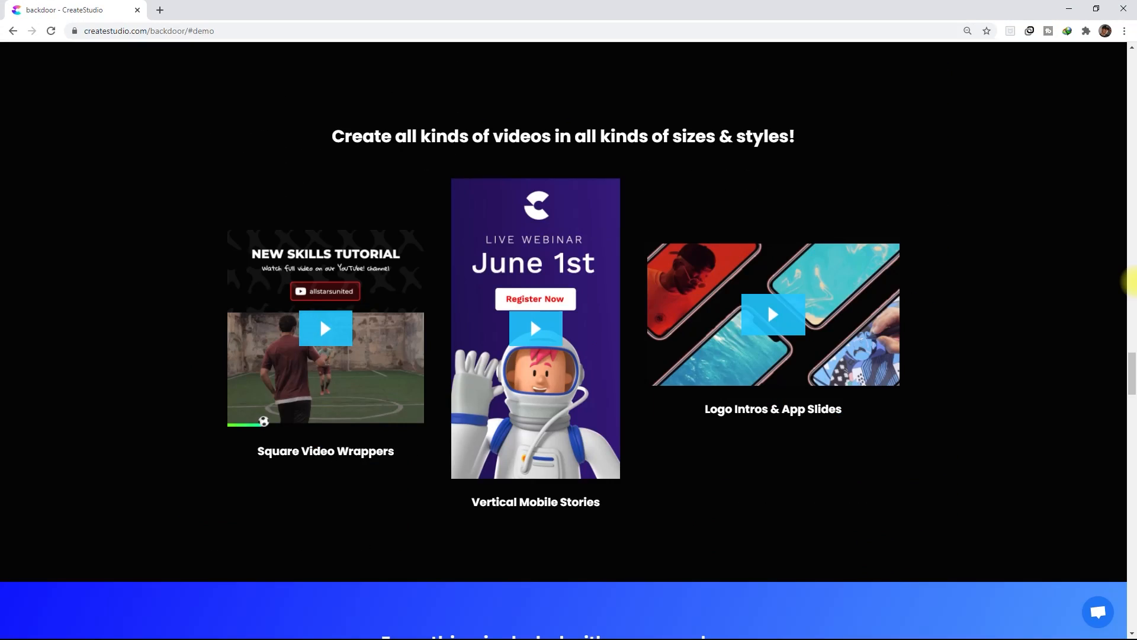
{"action": "scroll", "coordinate": [1130, 282], "scroll_direction": "down", "scroll_amount": 4}
{"action": "scroll", "coordinate": [1132, 282], "scroll_direction": "down", "scroll_amount": 4}
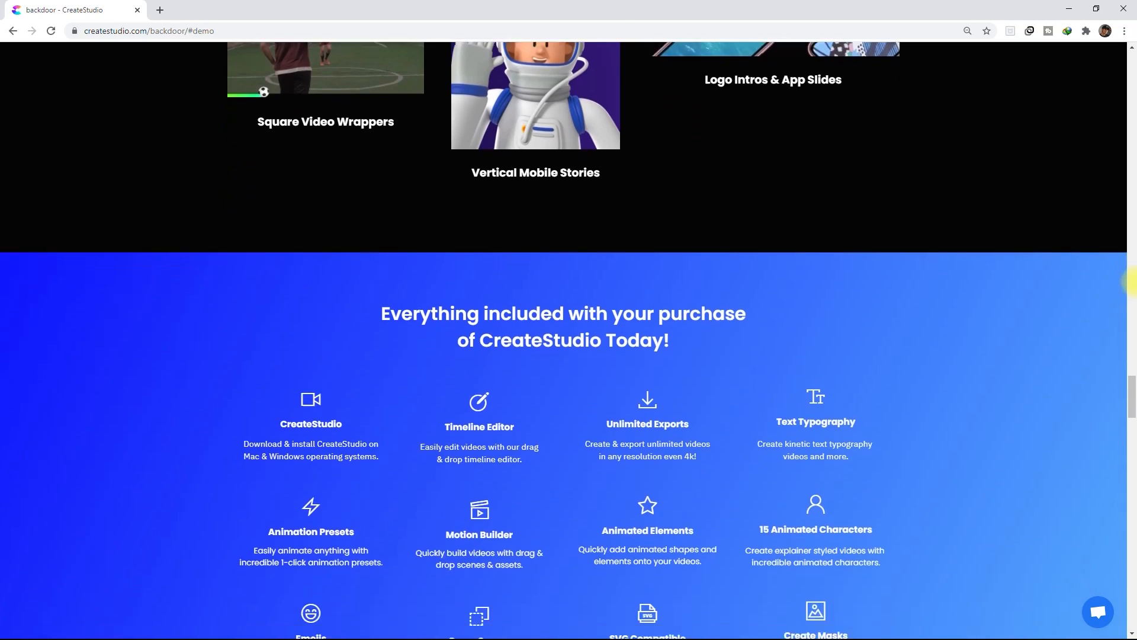
{"action": "scroll", "coordinate": [1133, 282], "scroll_direction": "down", "scroll_amount": 1}
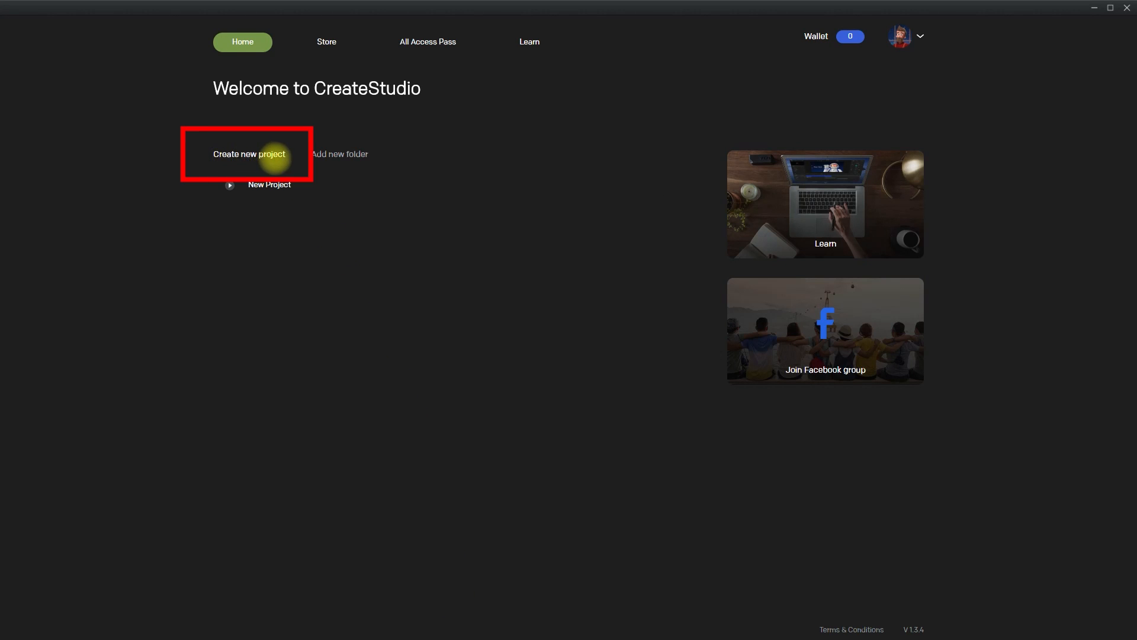
Browse the CreateStudio app's template store by category: Promotional, Story, YouTube, Other, Local Business and Facebook Cover
{"action": "left_click", "coordinate": [325, 40]}
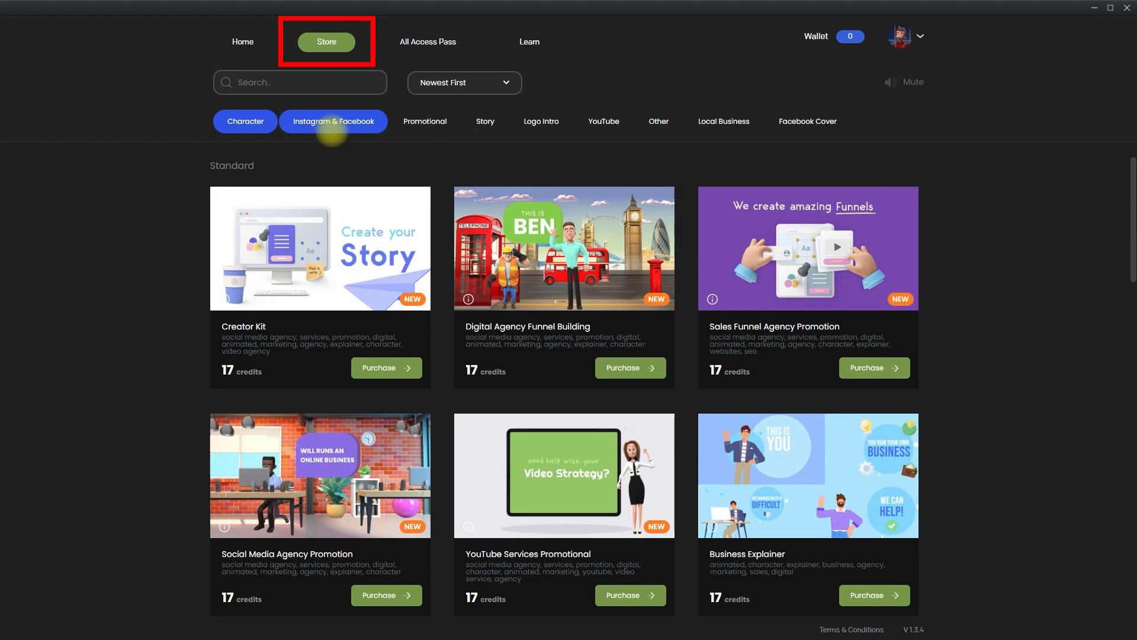
{"action": "left_click", "coordinate": [438, 127]}
{"action": "left_click", "coordinate": [485, 124]}
{"action": "left_click", "coordinate": [607, 125]}
{"action": "left_click", "coordinate": [663, 125]}
{"action": "left_click", "coordinate": [740, 134]}
{"action": "left_click", "coordinate": [801, 127]}
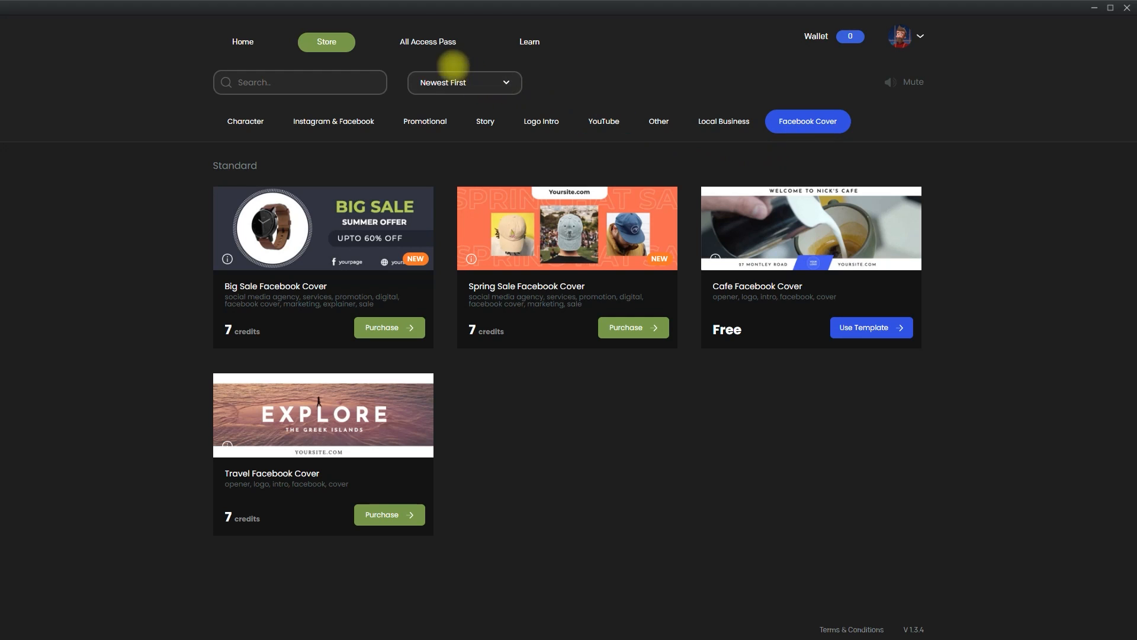
Review the in-app All Access Pass offer, then open the Learn resources and browse the official YouTube channel's videos
{"action": "left_click", "coordinate": [433, 42]}
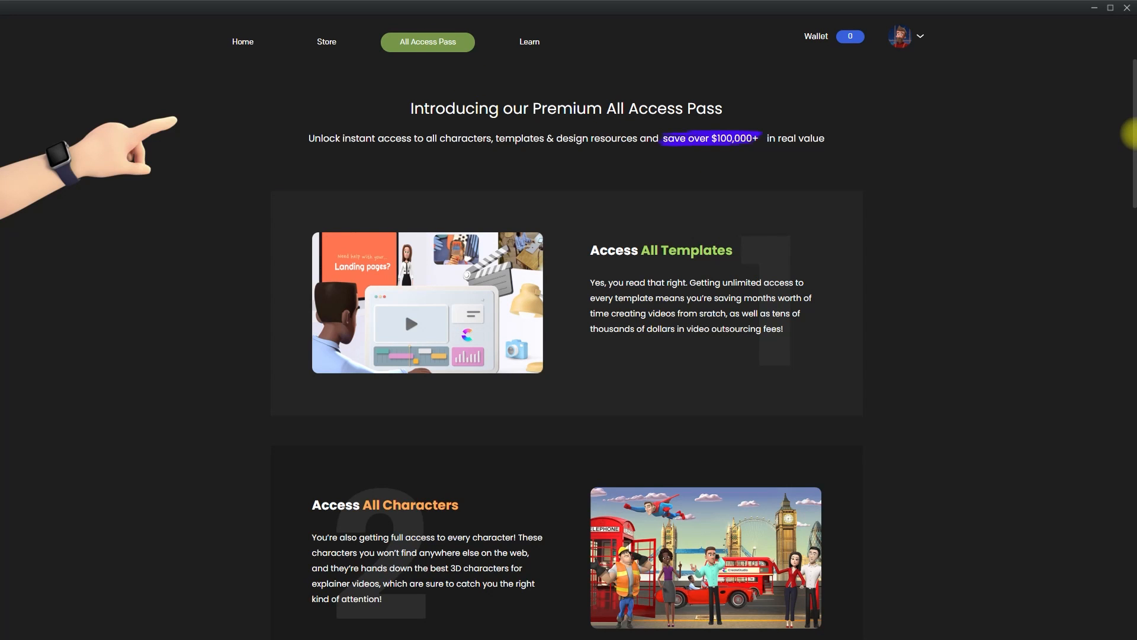
{"action": "left_click_drag", "start_coordinate": [1129, 126], "coordinate": [1120, 172]}
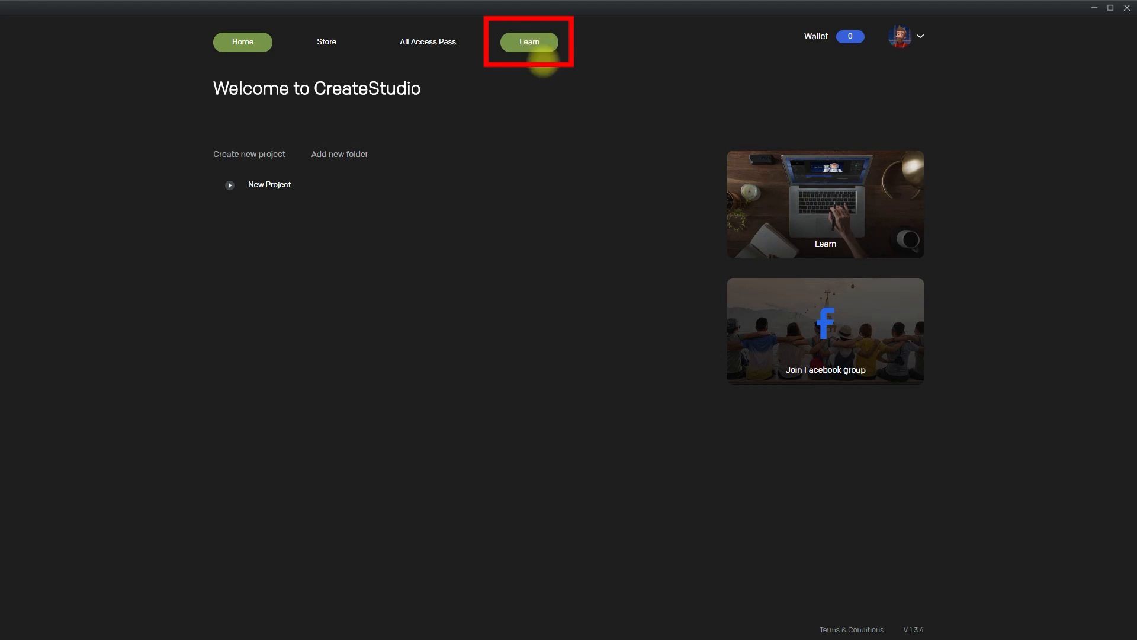
{"action": "left_click", "coordinate": [540, 52]}
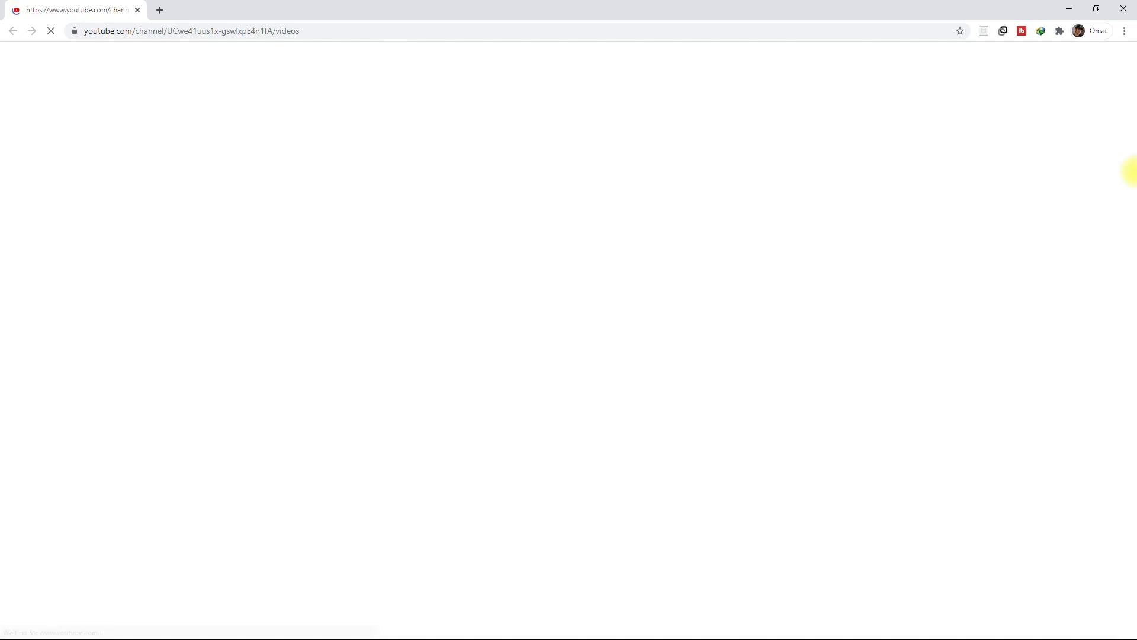
{"action": "scroll", "coordinate": [1129, 170], "scroll_direction": "down", "scroll_amount": 8}
{"action": "scroll", "coordinate": [1129, 172], "scroll_direction": "down", "scroll_amount": 5}
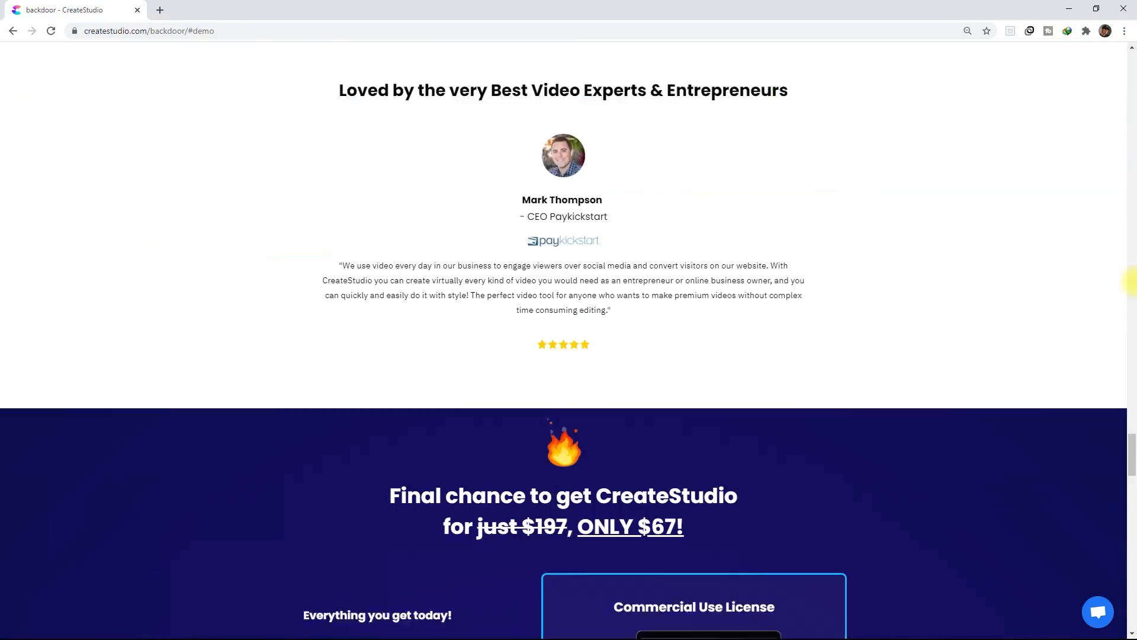
{"action": "scroll", "coordinate": [1129, 283], "scroll_direction": "down", "scroll_amount": 5}
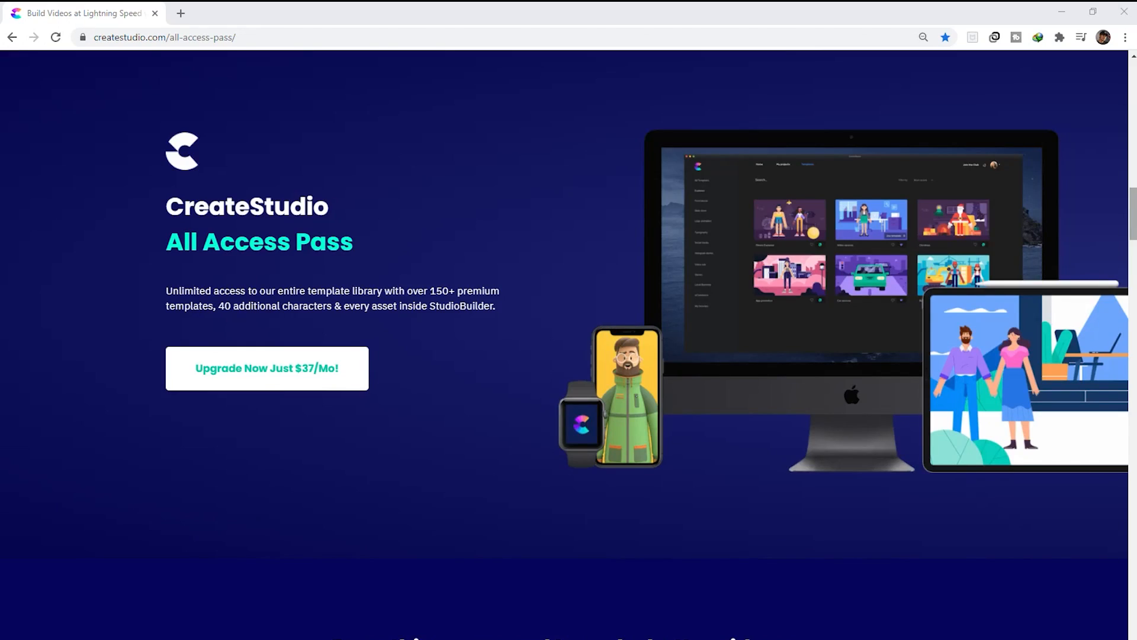
Examine the All Access Pass web page's extra characters, template library, premium assets, animated backgrounds and video effects
{"action": "scroll", "coordinate": [555, 490], "scroll_direction": "down", "scroll_amount": 15}
{"action": "scroll", "coordinate": [556, 490], "scroll_direction": "down", "scroll_amount": 7}
{"action": "scroll", "coordinate": [555, 489], "scroll_direction": "down", "scroll_amount": 9}
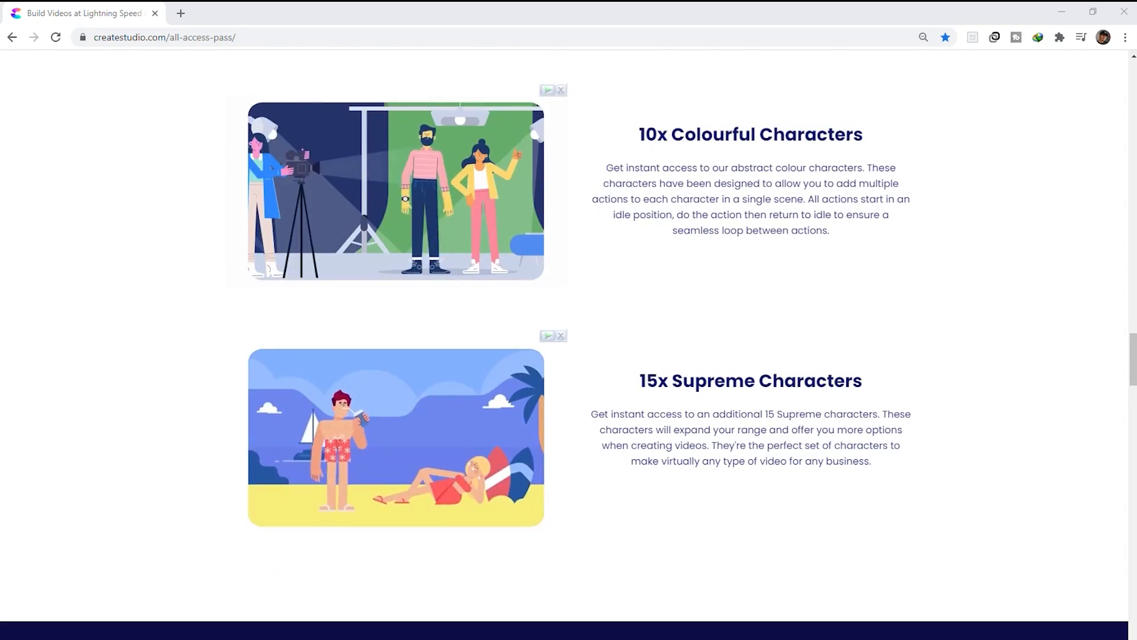
{"action": "scroll", "coordinate": [556, 489], "scroll_direction": "down", "scroll_amount": 8}
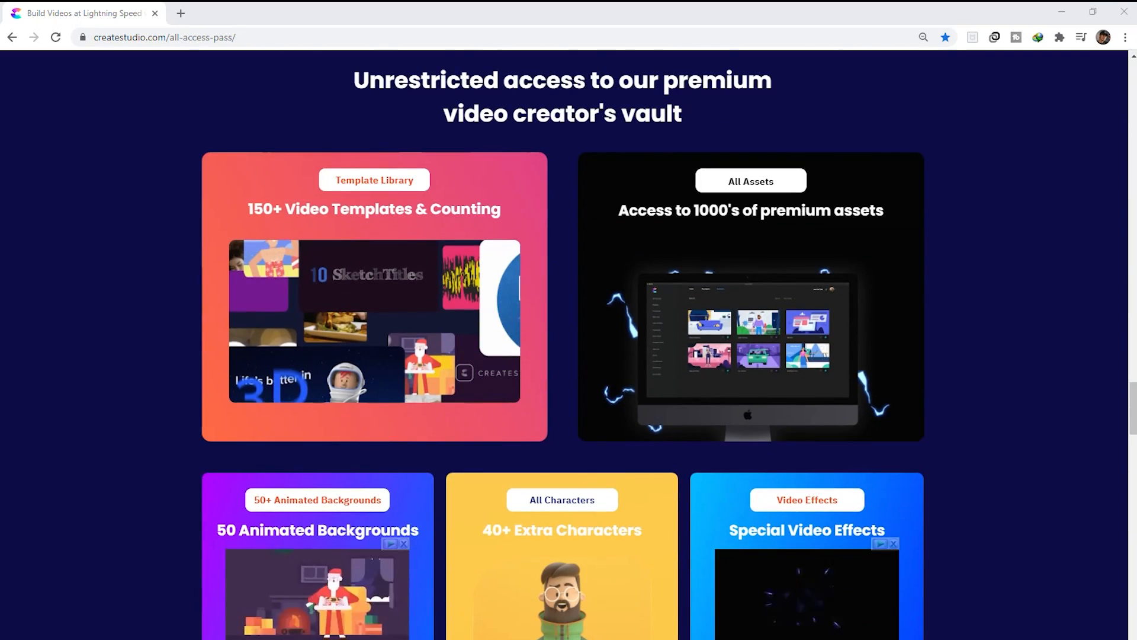
{"action": "scroll", "coordinate": [563, 343], "scroll_direction": "down", "scroll_amount": 10}
{"action": "scroll", "coordinate": [563, 344], "scroll_direction": "down", "scroll_amount": 12}
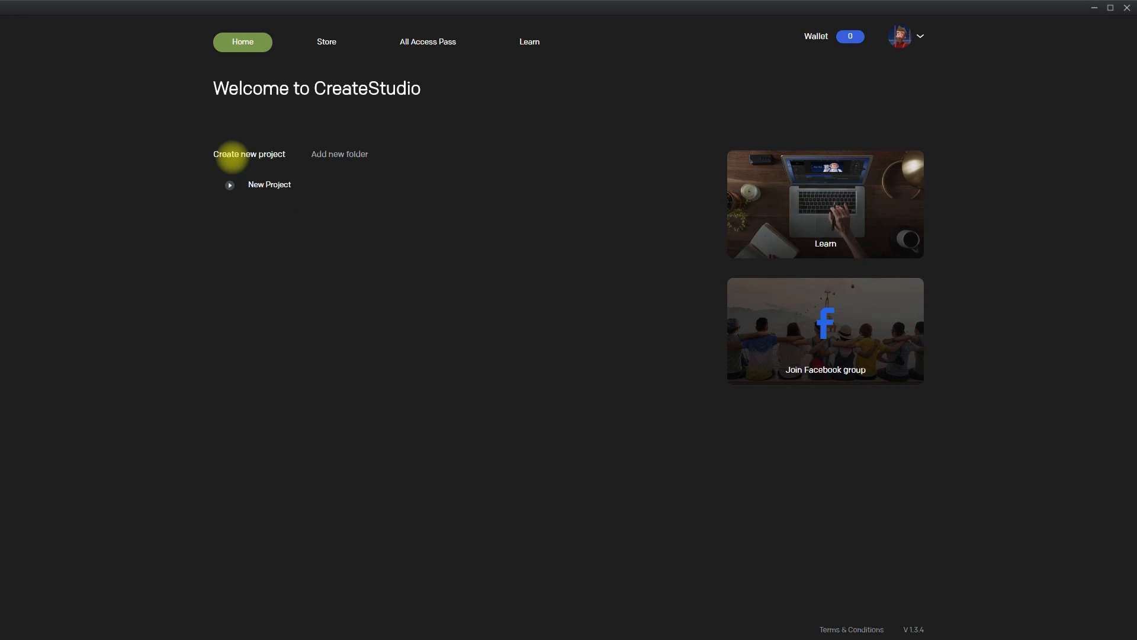
Start a new CreateStudio project and look over its resolution presets and background colour picker
{"action": "left_click", "coordinate": [269, 155]}
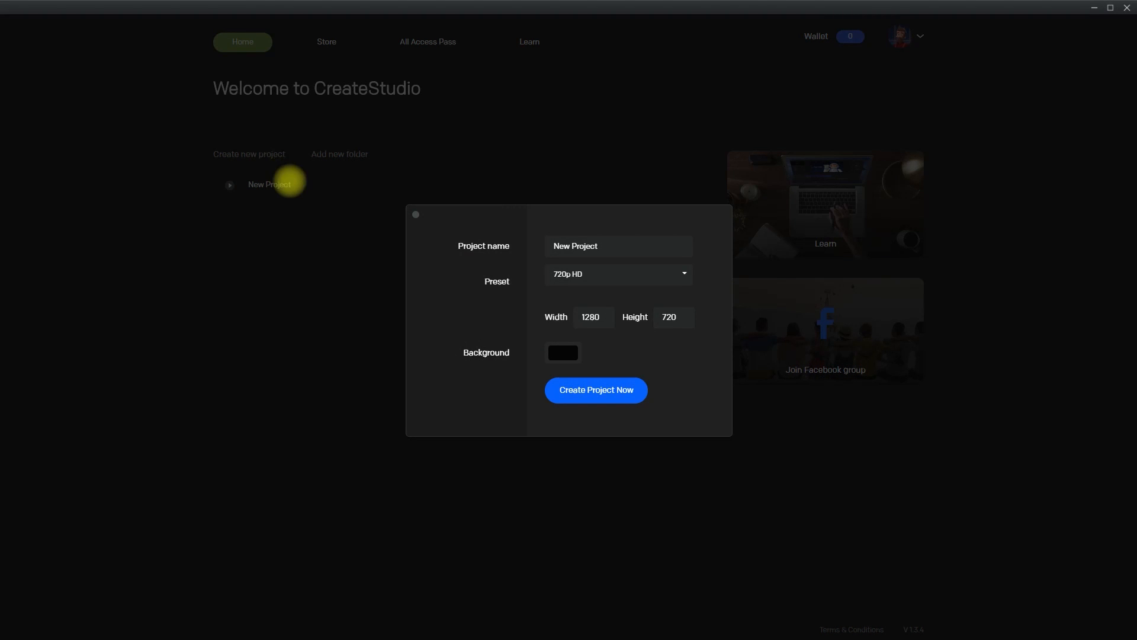
{"action": "left_click", "coordinate": [686, 272]}
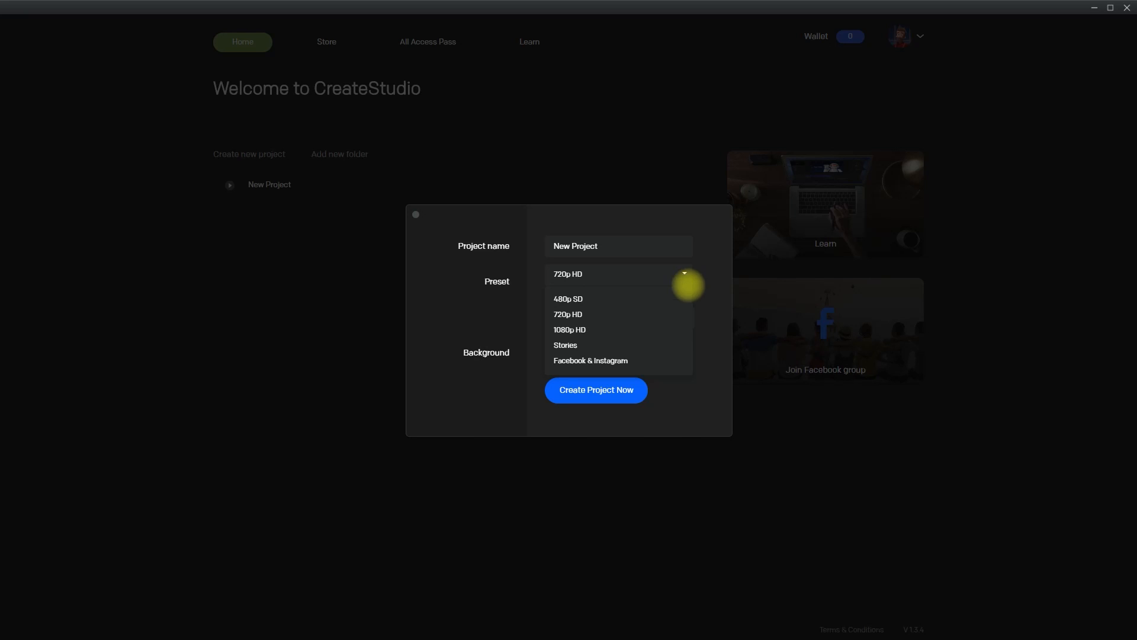
{"action": "left_click", "coordinate": [681, 346]}
{"action": "left_click", "coordinate": [570, 356]}
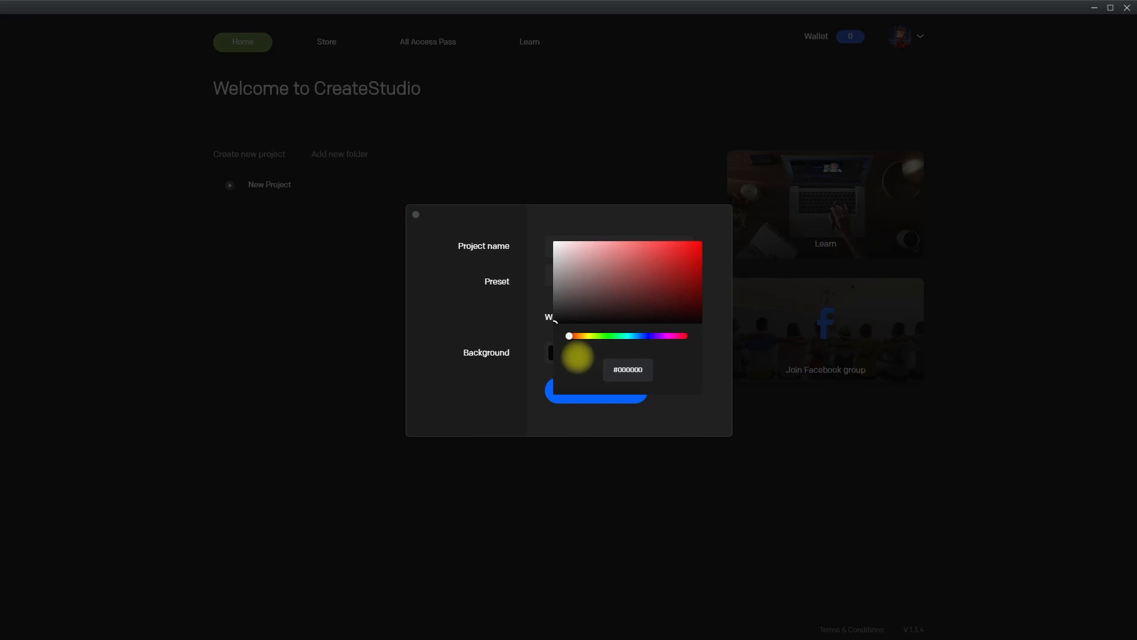
{"action": "left_click", "coordinate": [696, 424]}
Create the project as Test Project with the 1080p HD preset and a white background
{"action": "left_click_drag", "start_coordinate": [614, 250], "coordinate": [497, 245]}
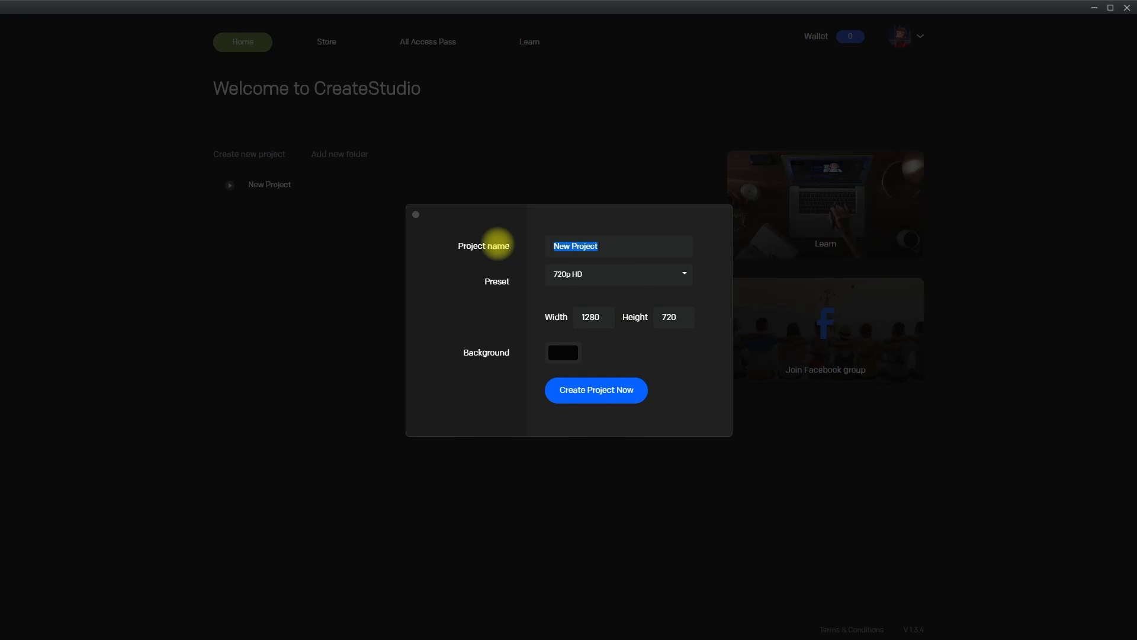
{"action": "left_click", "coordinate": [667, 276]}
{"action": "left_click", "coordinate": [643, 299]}
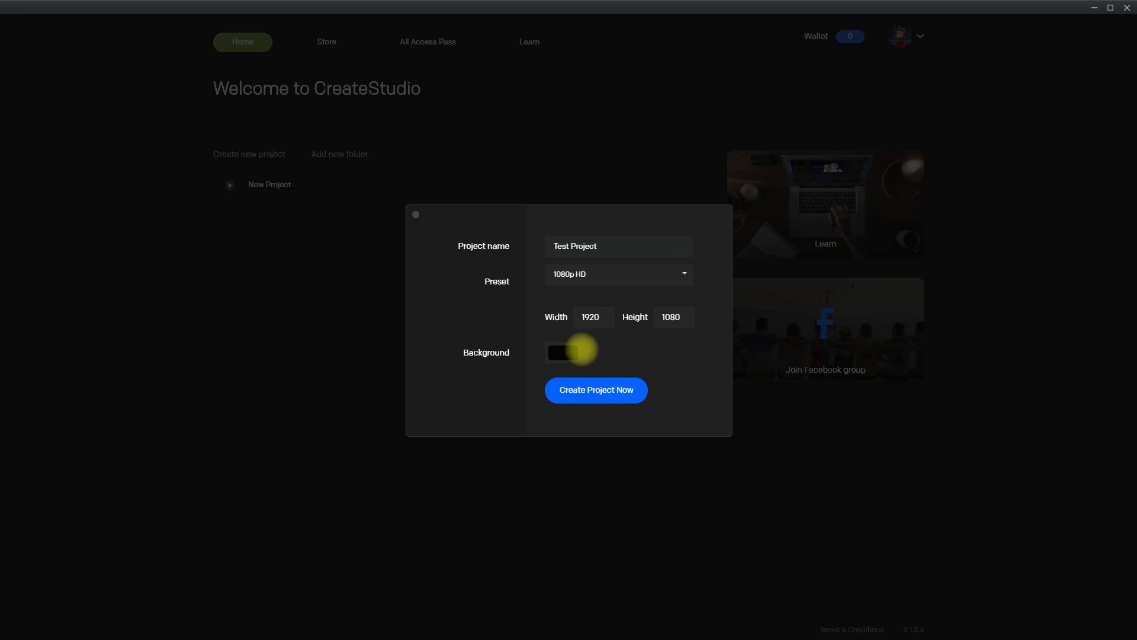
{"action": "left_click", "coordinate": [564, 353]}
{"action": "left_click", "coordinate": [554, 241]}
{"action": "left_click", "coordinate": [673, 418]}
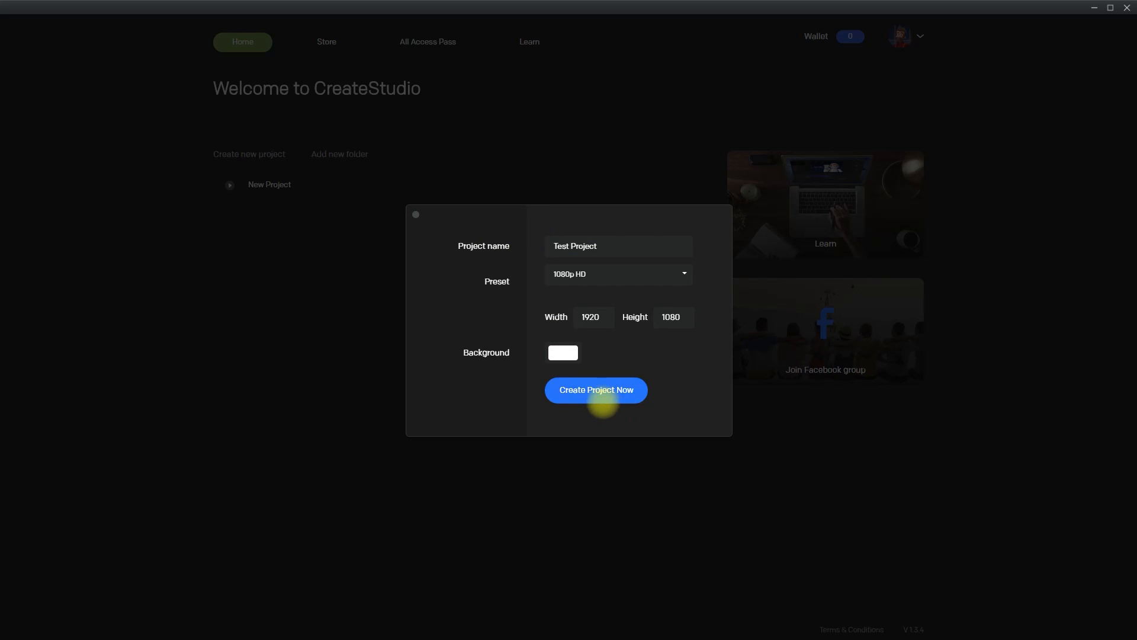
{"action": "left_click", "coordinate": [601, 396]}
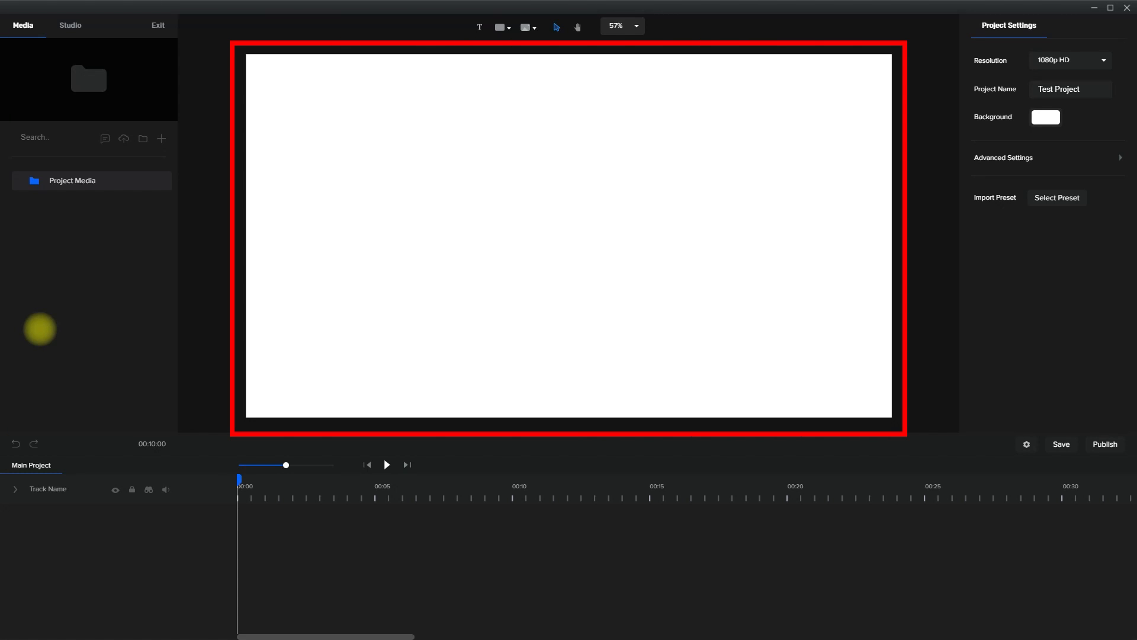
Add a text layer to the canvas, colour it red and make it read Hello
{"action": "left_click", "coordinate": [480, 28]}
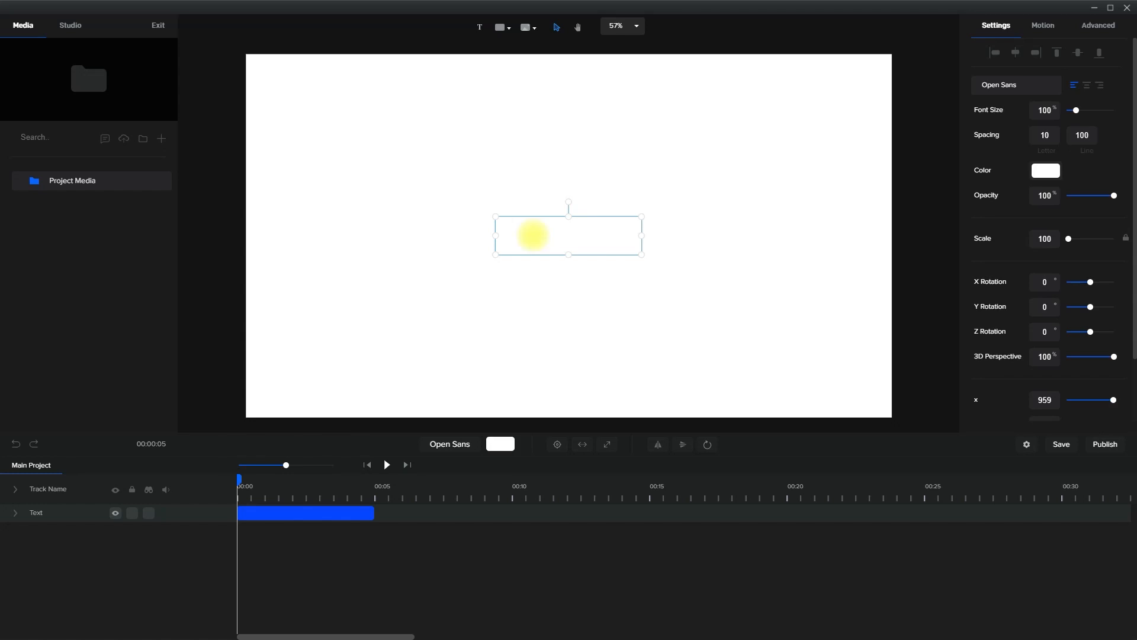
{"action": "left_click", "coordinate": [1046, 170]}
{"action": "left_click", "coordinate": [1120, 77]}
{"action": "double_click", "coordinate": [593, 229]}
{"action": "key", "text": "ctrl+a"}
{"action": "type", "text": "Hello"}
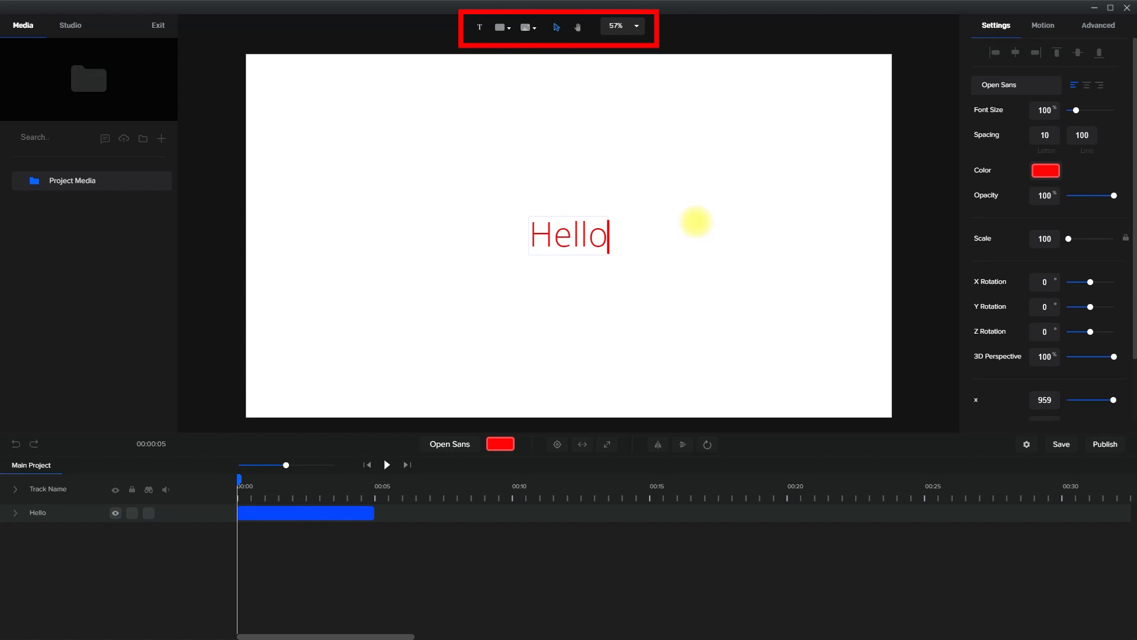
Insert a rounded blob shape, move it to the left of the Hello text and fill it with blue #0032F9
{"action": "left_click", "coordinate": [509, 28]}
{"action": "scroll", "coordinate": [614, 175], "scroll_direction": "down", "scroll_amount": 5}
{"action": "left_click", "coordinate": [592, 177]}
{"action": "left_click", "coordinate": [754, 243]}
{"action": "left_click_drag", "start_coordinate": [533, 254], "coordinate": [367, 259]}
{"action": "left_click", "coordinate": [1046, 85]}
{"action": "left_click_drag", "start_coordinate": [1118, 101], "coordinate": [1120, 78]}
{"action": "left_click", "coordinate": [1066, 171]}
Activate the Hand tool and zoom the canvas to 200%
{"action": "left_click", "coordinate": [536, 28]}
{"action": "left_click", "coordinate": [535, 28]}
{"action": "left_click", "coordinate": [578, 28]}
{"action": "scroll", "coordinate": [567, 156], "scroll_direction": "down", "scroll_amount": 5}
{"action": "scroll", "coordinate": [566, 157], "scroll_direction": "up", "scroll_amount": 7}
{"action": "left_click", "coordinate": [637, 27]}
{"action": "left_click", "coordinate": [625, 160]}
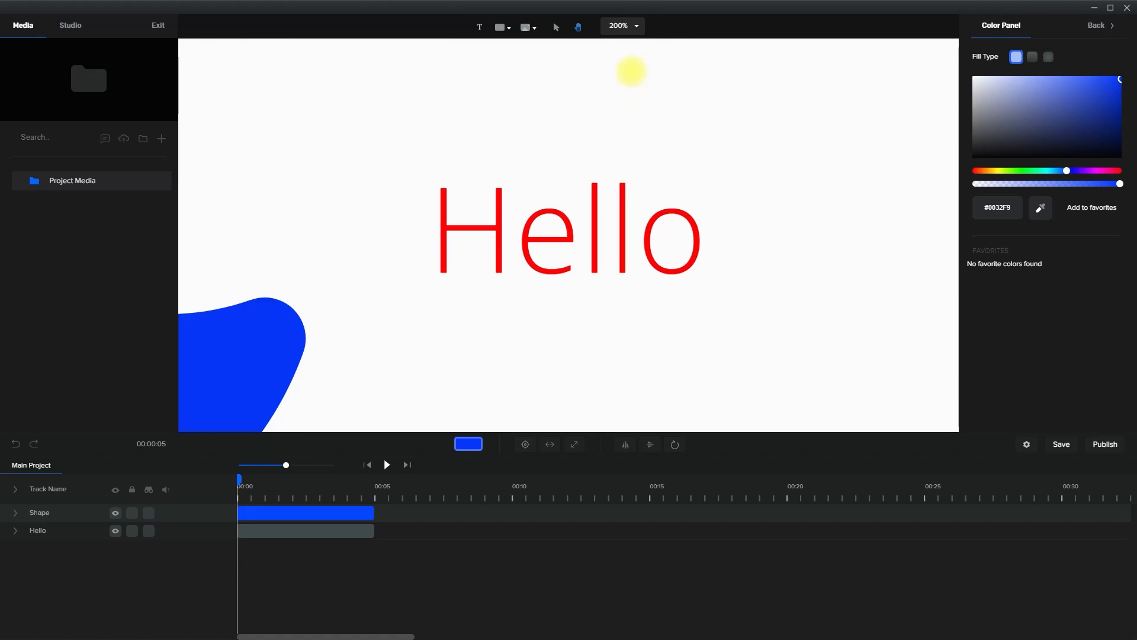
Zoom the canvas back out from 200% so the whole frame fits the workspace
{"action": "left_click", "coordinate": [637, 27]}
{"action": "left_click", "coordinate": [635, 50]}
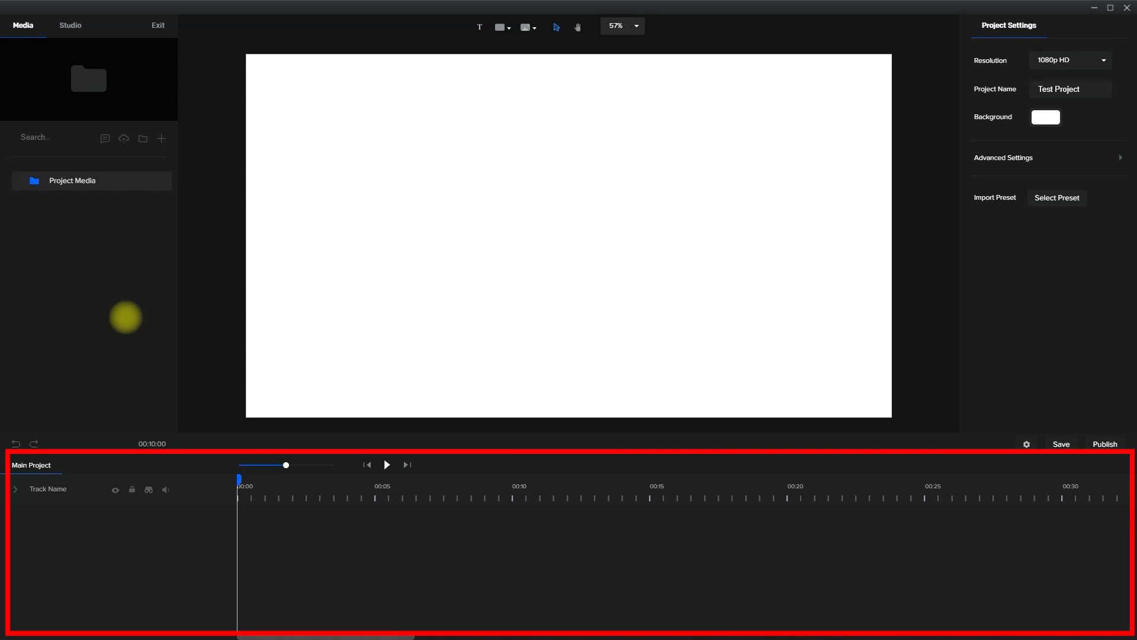
Expand the advanced project settings for review and save the project
{"action": "left_click", "coordinate": [1084, 157]}
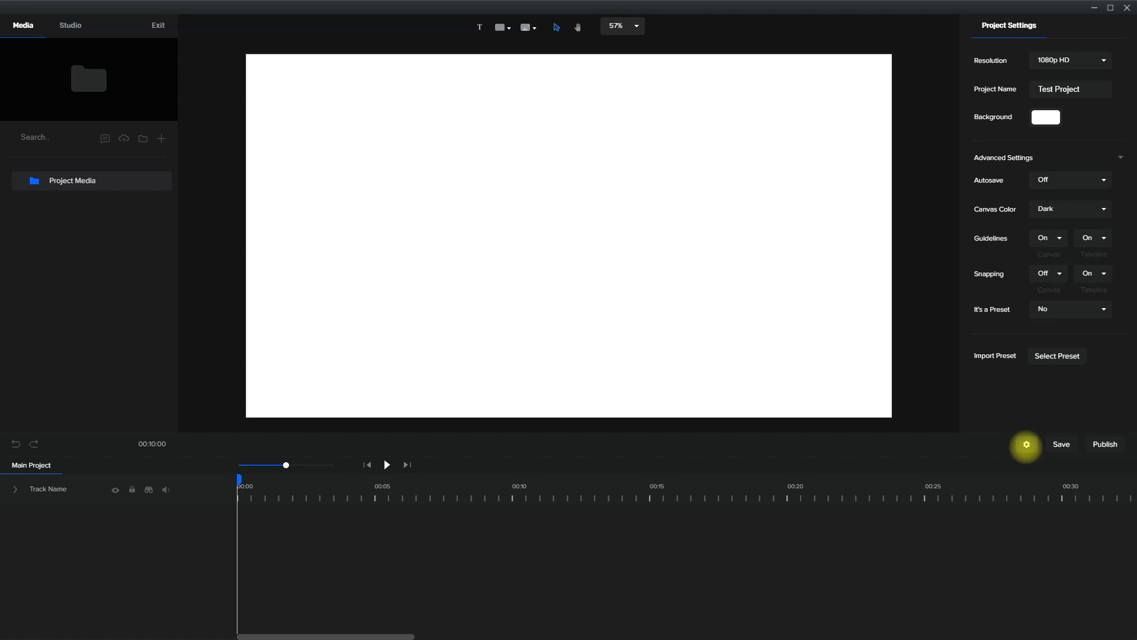
{"action": "left_click", "coordinate": [1061, 444]}
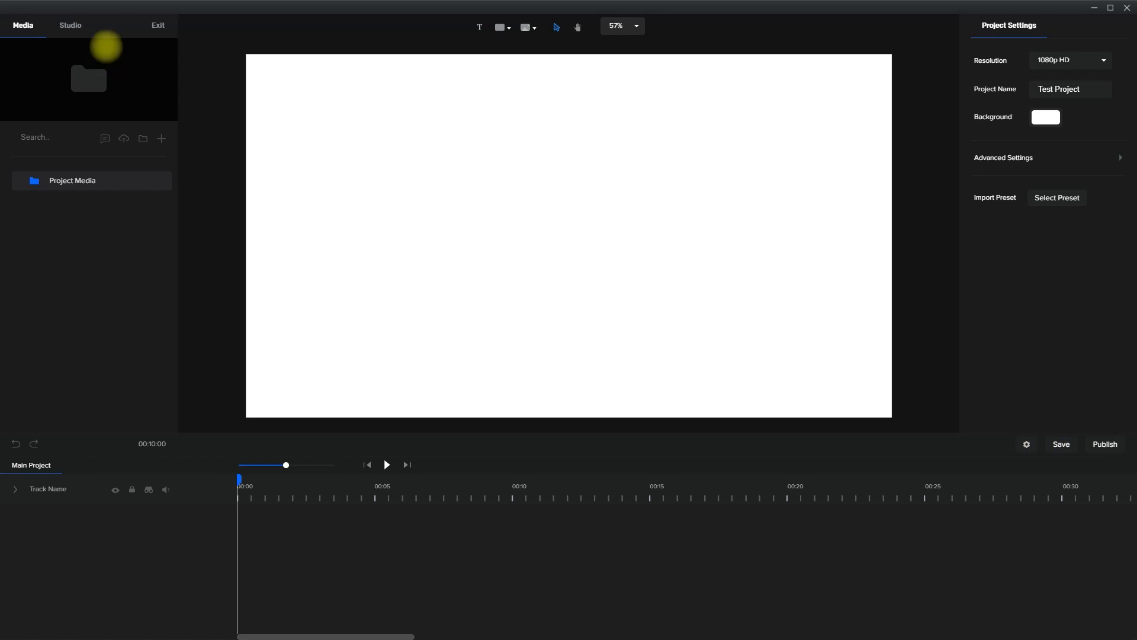
Browse the Studio library categories, including Scenes, Characters, Icons and the 3d Backgrounds, and return to the project media
{"action": "left_click", "coordinate": [74, 24]}
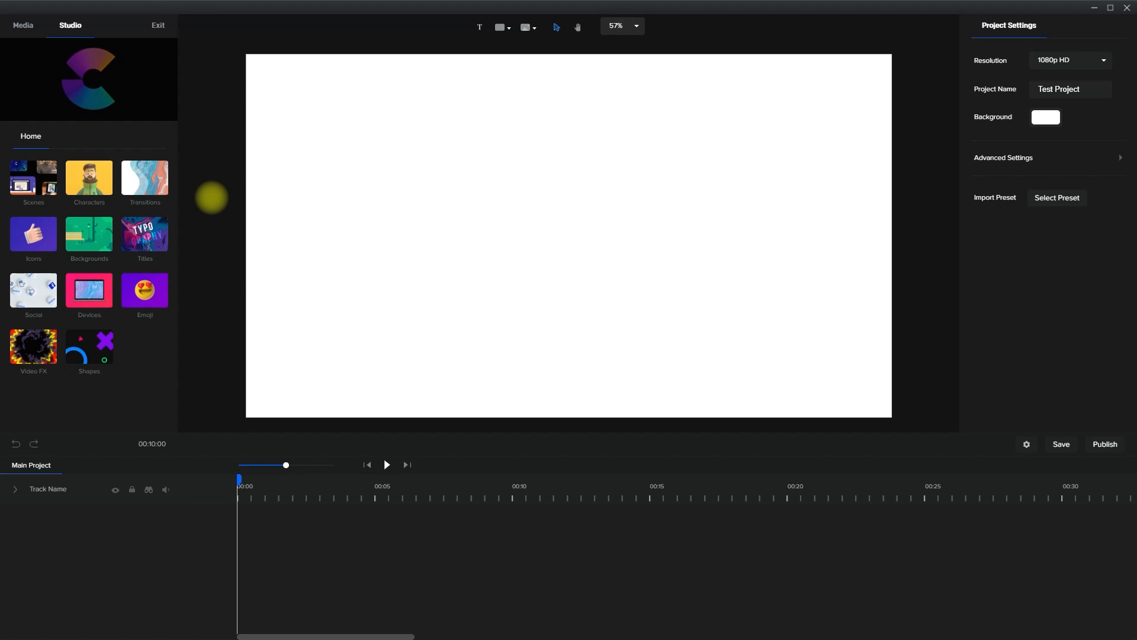
{"action": "left_click", "coordinate": [33, 177]}
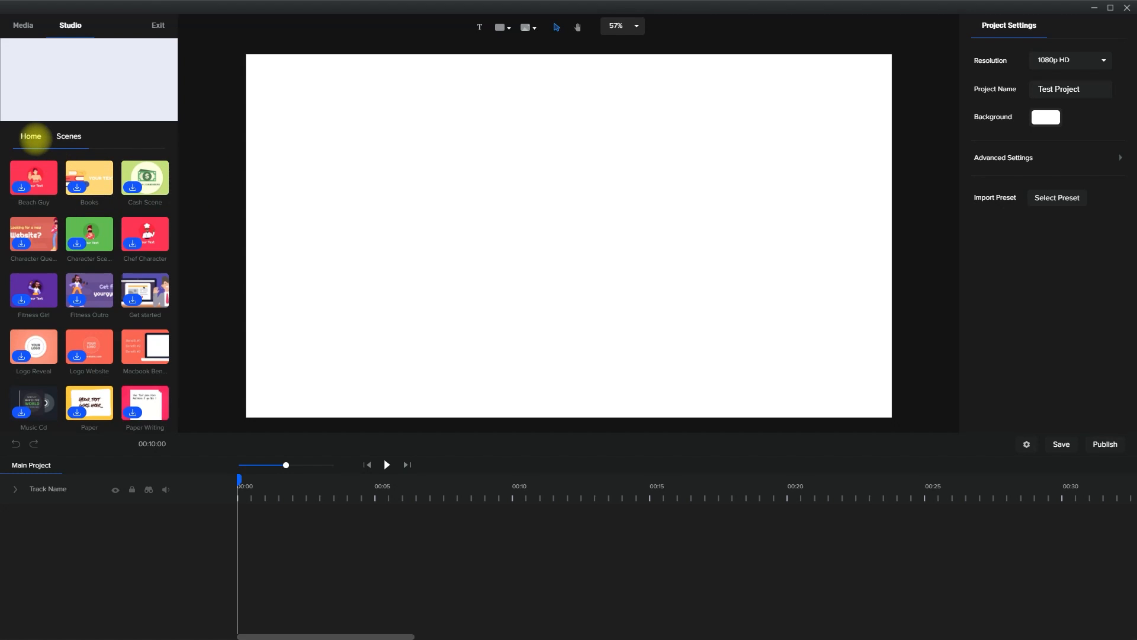
{"action": "left_click", "coordinate": [35, 138]}
{"action": "left_click", "coordinate": [89, 178]}
{"action": "left_click", "coordinate": [90, 178]}
{"action": "left_click", "coordinate": [33, 136]}
{"action": "left_click", "coordinate": [44, 187]}
{"action": "left_click", "coordinate": [33, 135]}
{"action": "left_click", "coordinate": [36, 227]}
{"action": "left_click", "coordinate": [33, 132]}
{"action": "left_click", "coordinate": [91, 227]}
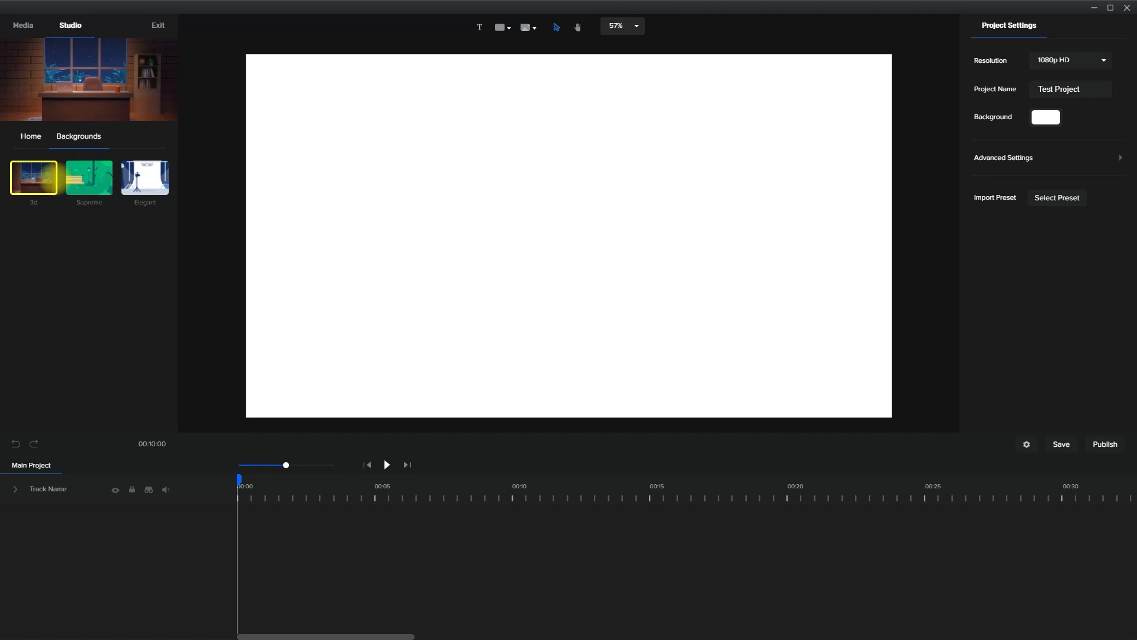
{"action": "left_click", "coordinate": [35, 178]}
{"action": "left_click", "coordinate": [29, 34]}
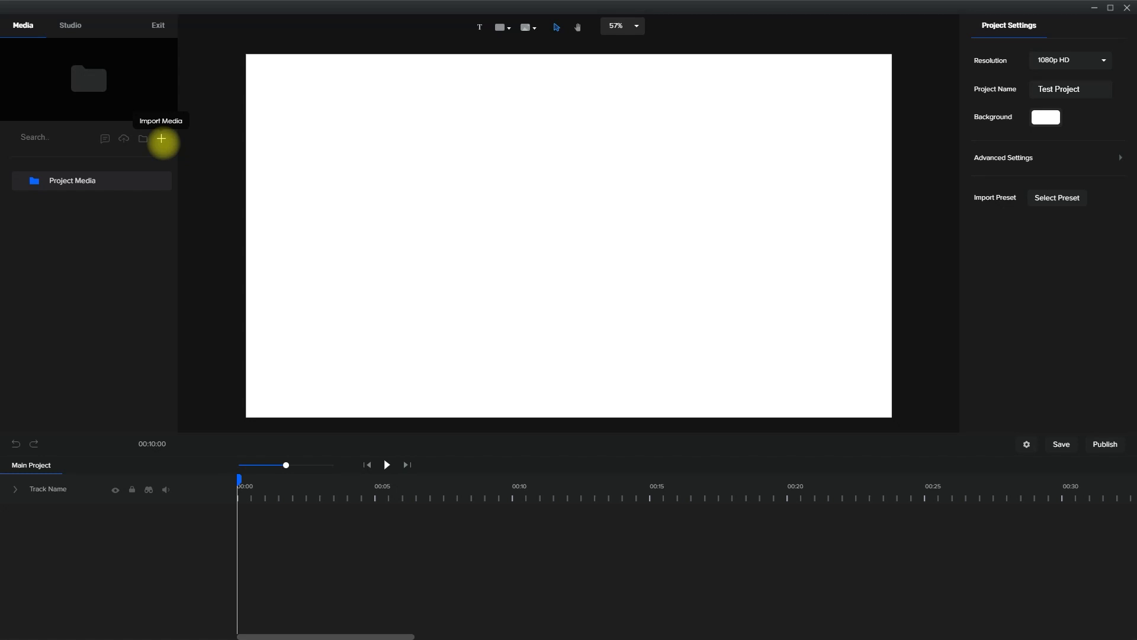
Add a text layer to the canvas and colour it red #FF0000
{"action": "left_click", "coordinate": [480, 27]}
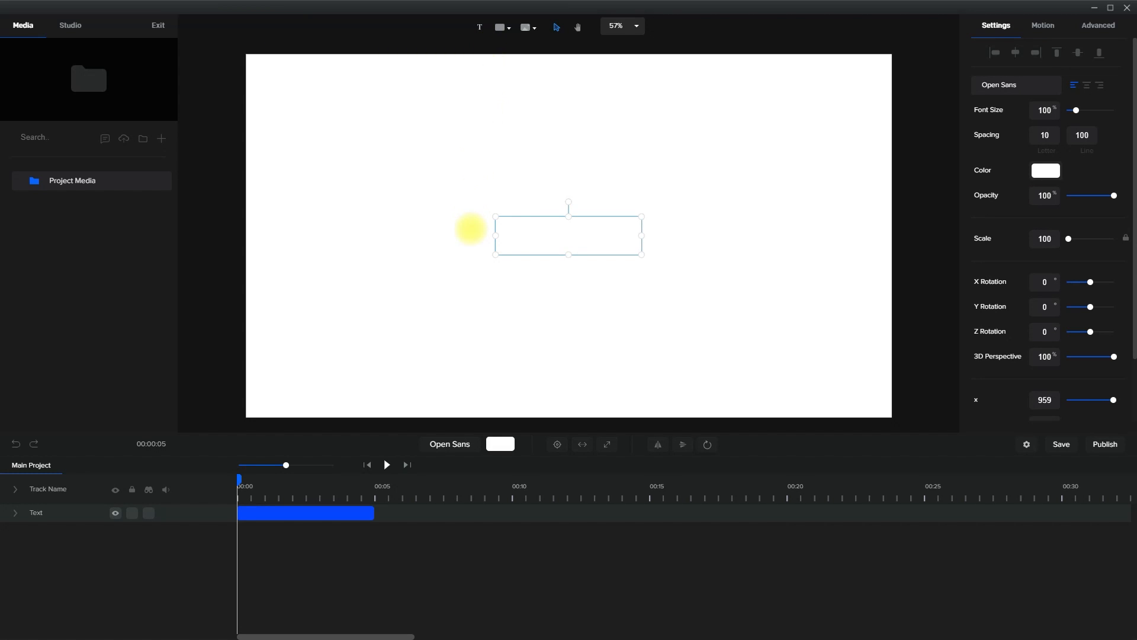
{"action": "left_click", "coordinate": [500, 443]}
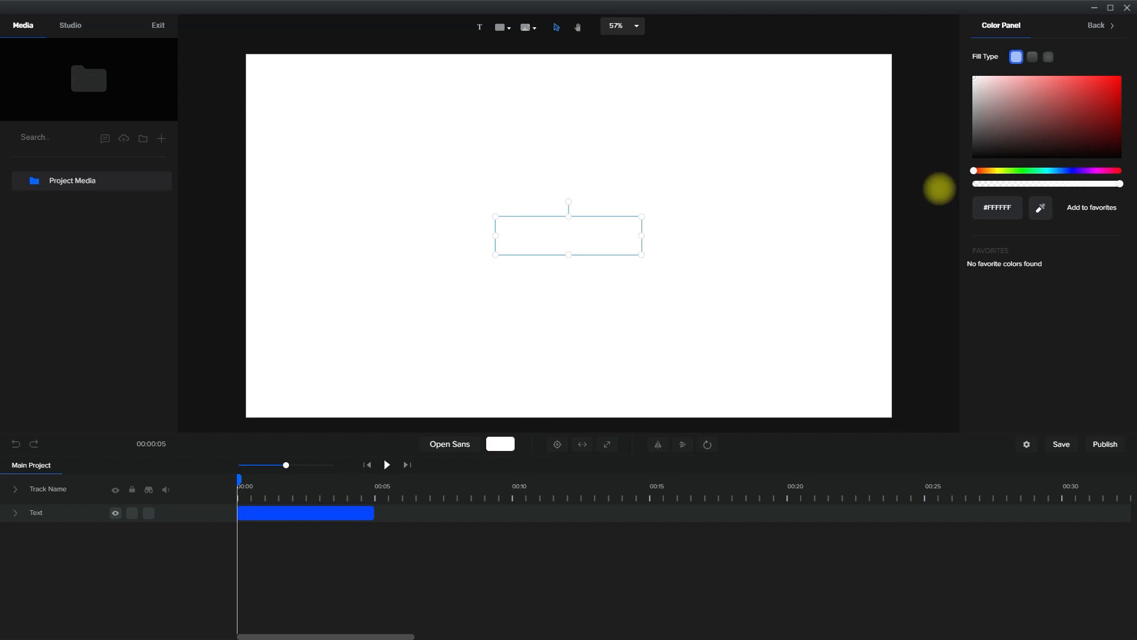
{"action": "left_click", "coordinate": [1120, 79]}
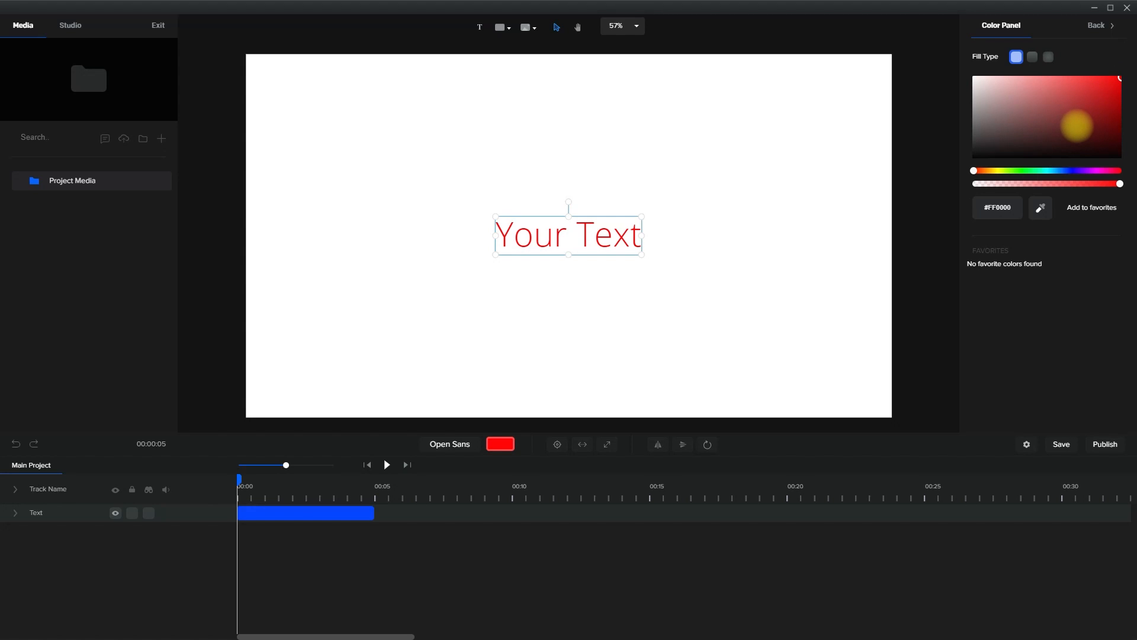
{"action": "left_click", "coordinate": [1106, 24]}
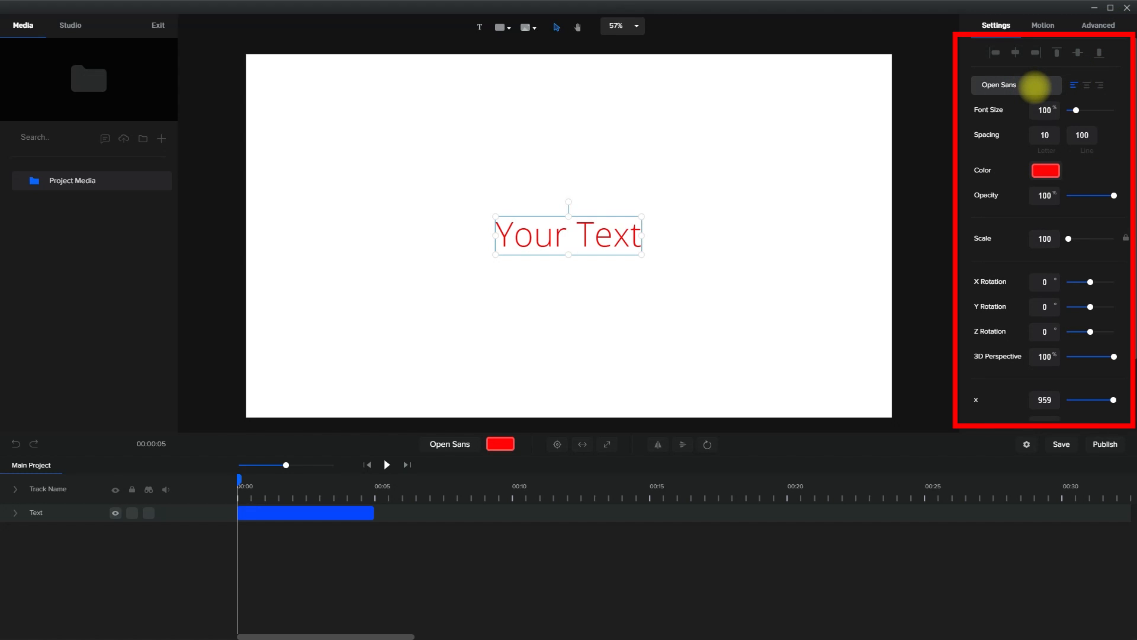
Change the text layer's font to Bebas Neue
{"action": "left_click", "coordinate": [1035, 85]}
{"action": "left_click", "coordinate": [986, 109]}
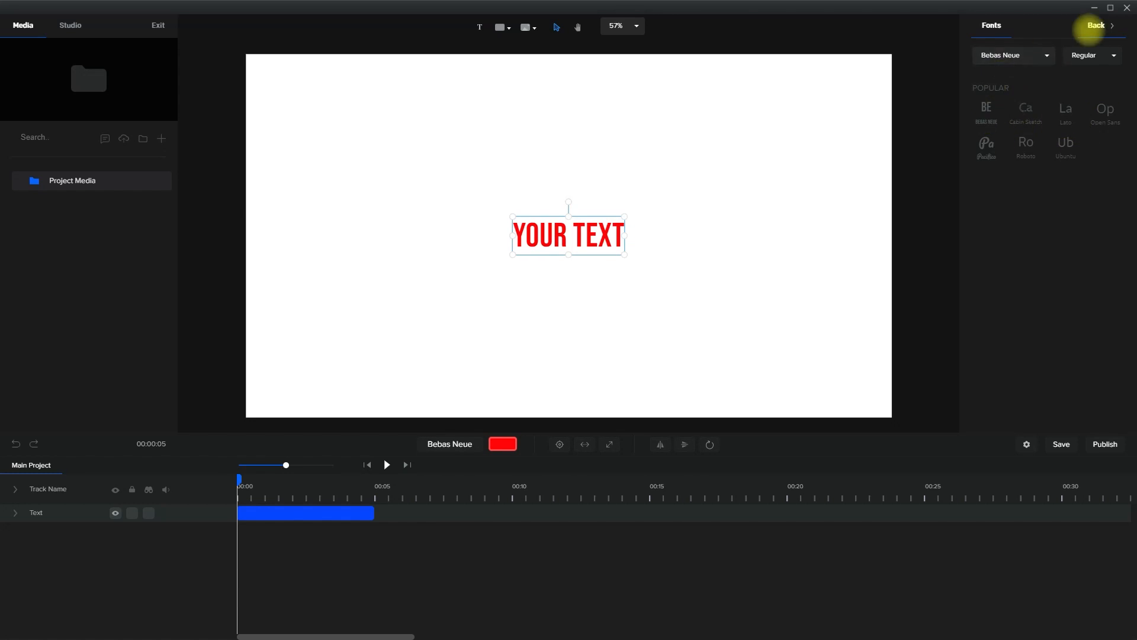
{"action": "left_click", "coordinate": [1097, 24]}
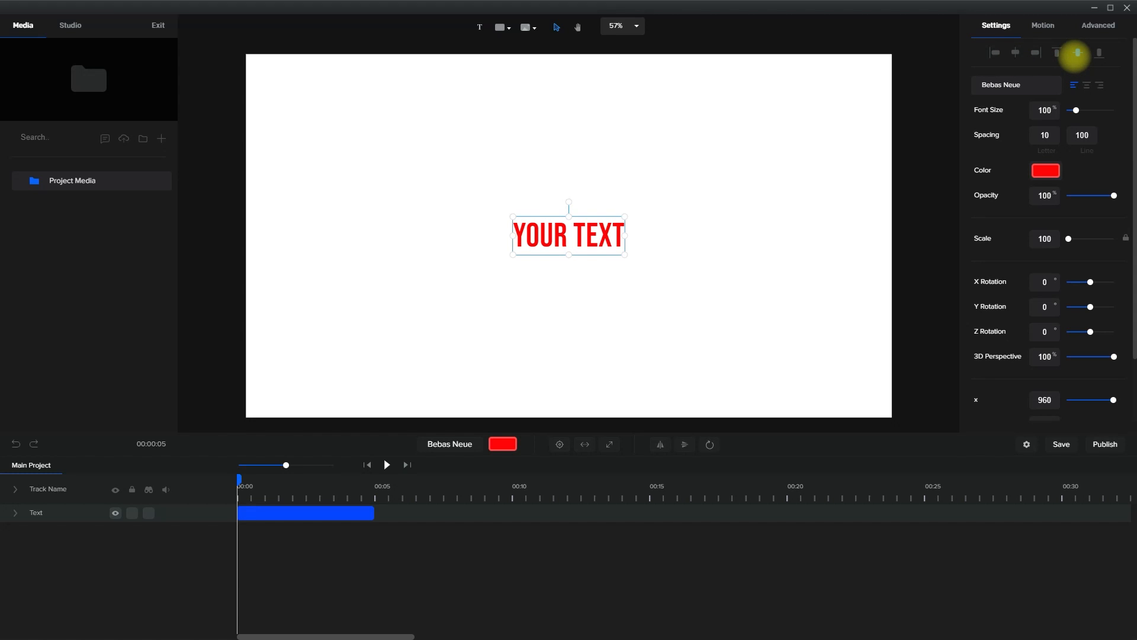
Enlarge the text to a scale of about 225 and centre it horizontally and vertically on the canvas
{"action": "left_click_drag", "start_coordinate": [625, 254], "coordinate": [763, 306]}
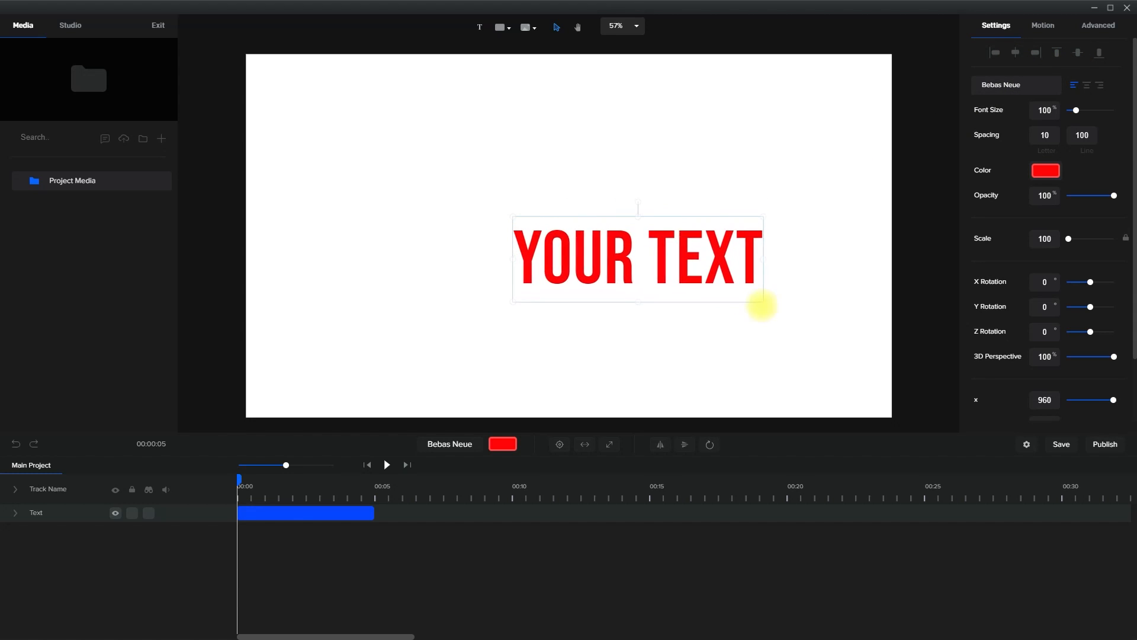
{"action": "left_click", "coordinate": [1015, 52]}
{"action": "left_click", "coordinate": [1079, 53]}
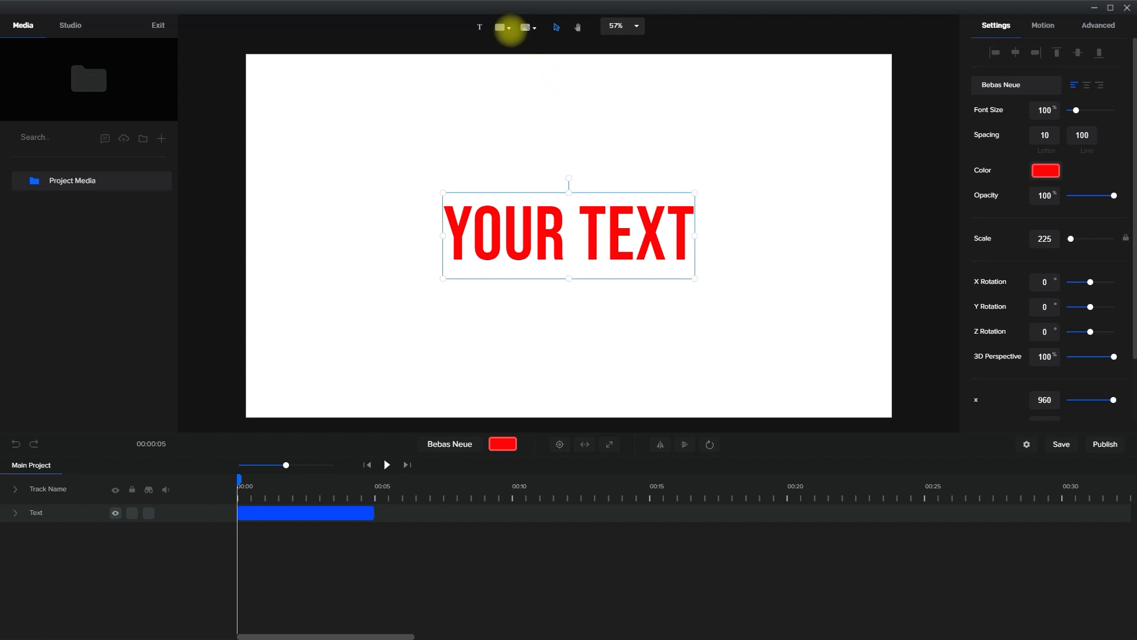
Insert a circle shape and fill it with blue #0034FF
{"action": "left_click", "coordinate": [508, 27]}
{"action": "left_click", "coordinate": [507, 89]}
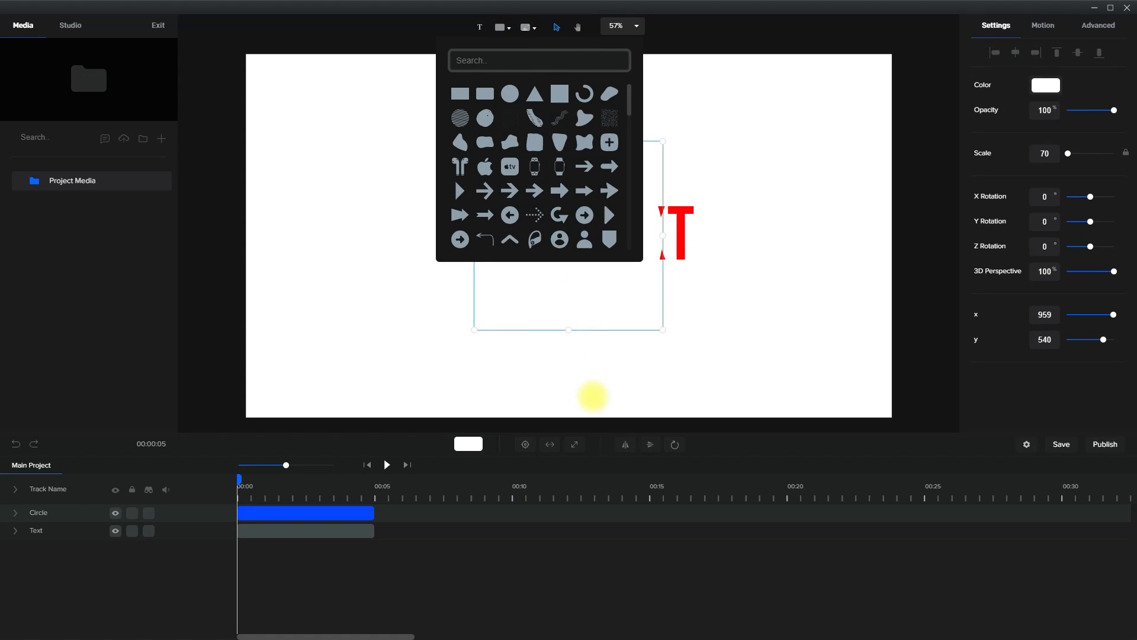
{"action": "left_click", "coordinate": [468, 443]}
{"action": "left_click", "coordinate": [1067, 171]}
{"action": "left_click_drag", "start_coordinate": [1076, 148], "coordinate": [1119, 78]}
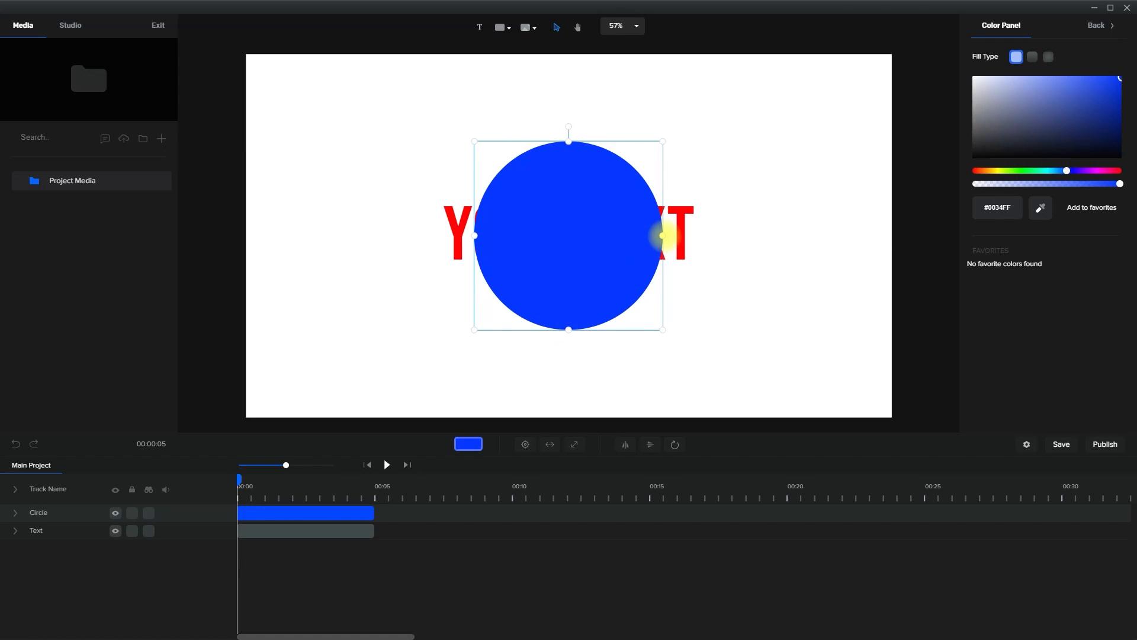
Enlarge the circle to a scale of about 101 and centre it horizontally and vertically on the canvas
{"action": "left_click_drag", "start_coordinate": [664, 331], "coordinate": [611, 285]}
{"action": "left_click_drag", "start_coordinate": [701, 361], "coordinate": [719, 378]}
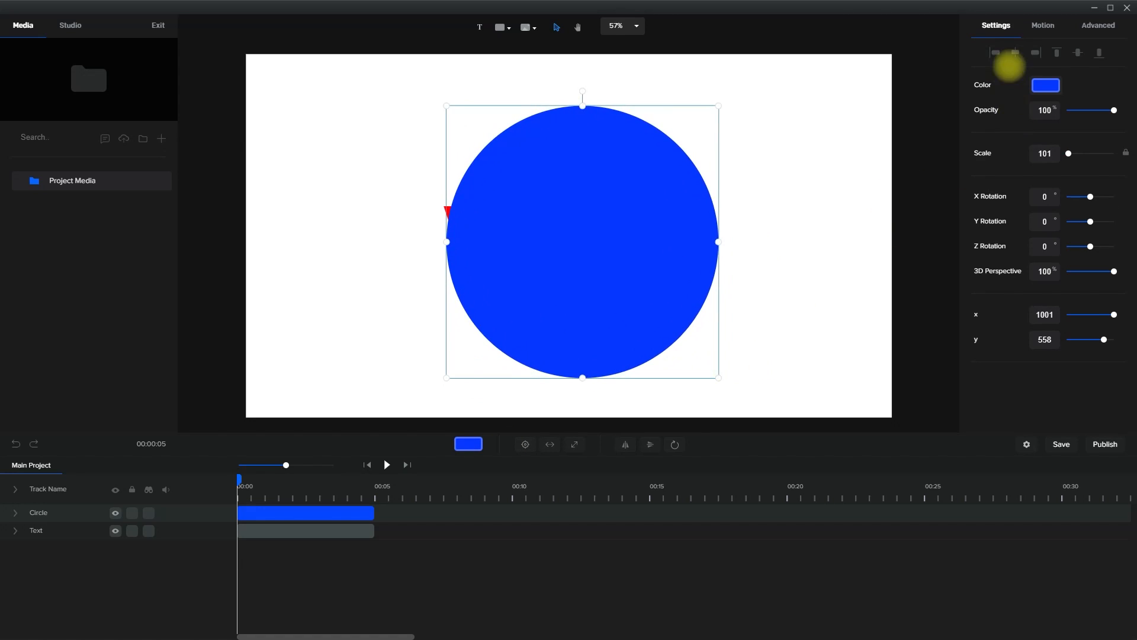
{"action": "left_click", "coordinate": [1016, 53]}
{"action": "left_click", "coordinate": [1078, 54]}
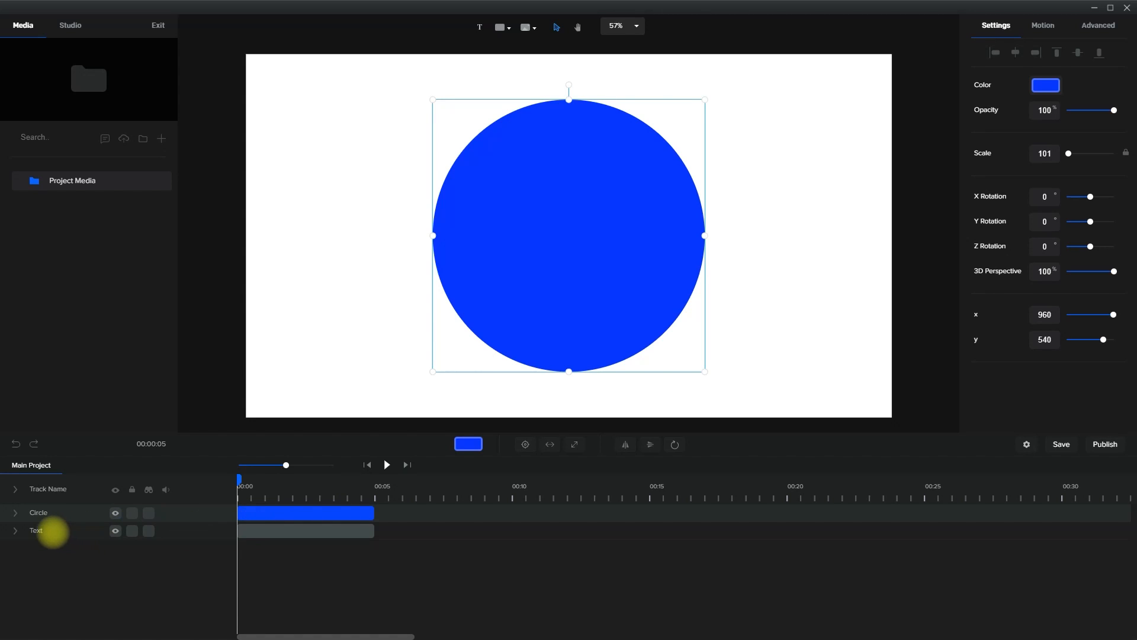
Move the Text track above the Circle track so the text lies in front of the circle
{"action": "left_click", "coordinate": [41, 531]}
{"action": "left_click_drag", "start_coordinate": [51, 531], "coordinate": [66, 505]}
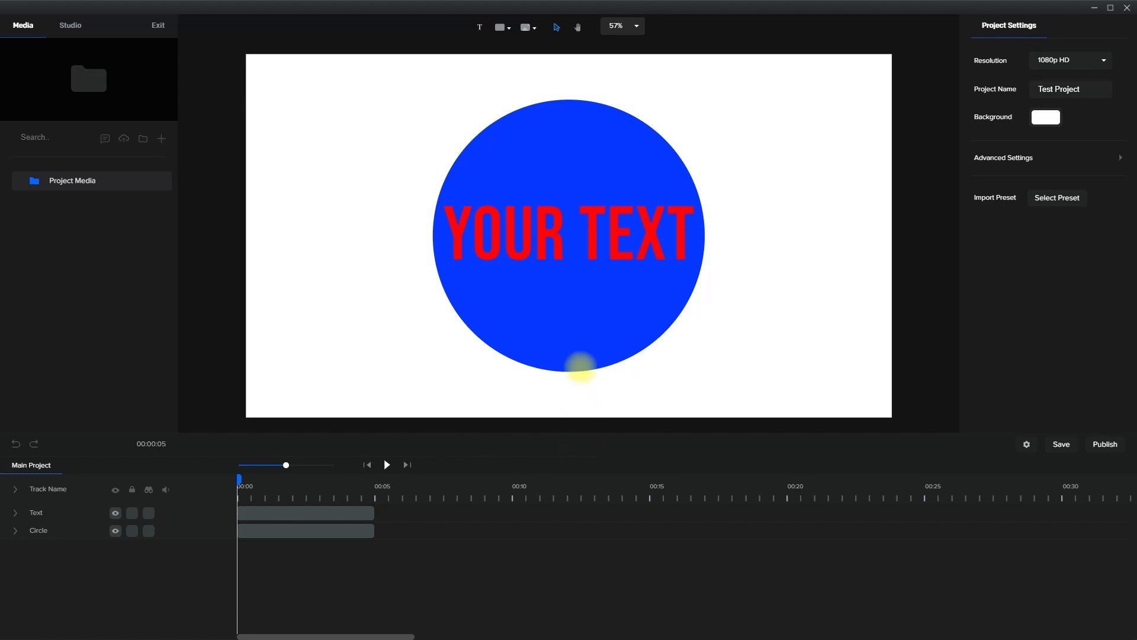
Preview the Slide entrance animations for the text layer and apply Slide Right to it
{"action": "left_click", "coordinate": [618, 253]}
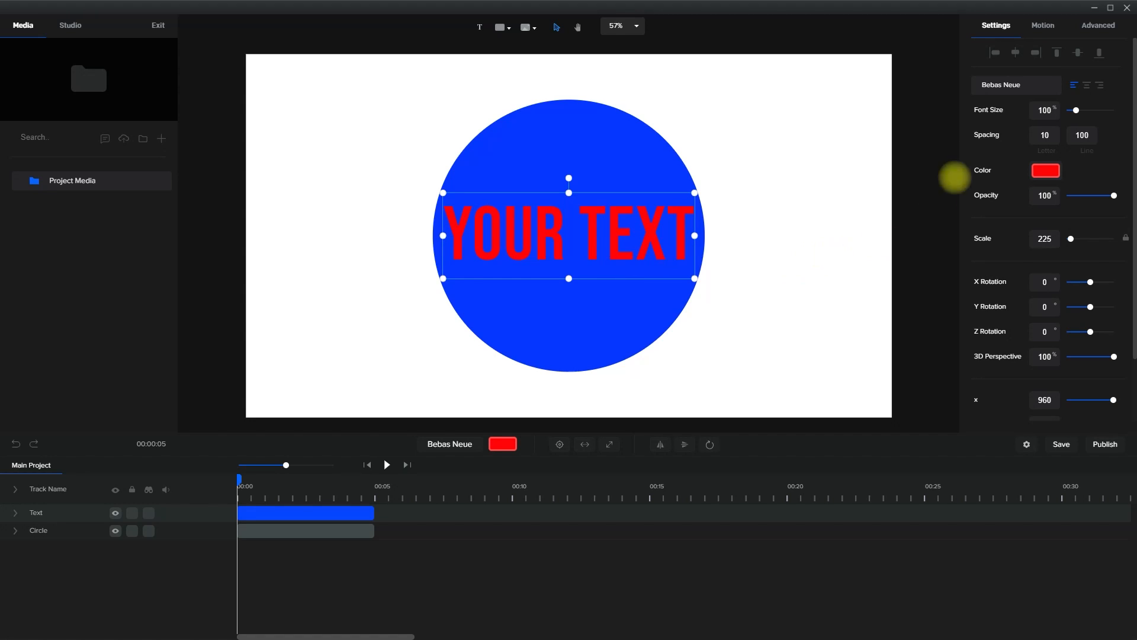
{"action": "left_click", "coordinate": [1044, 25]}
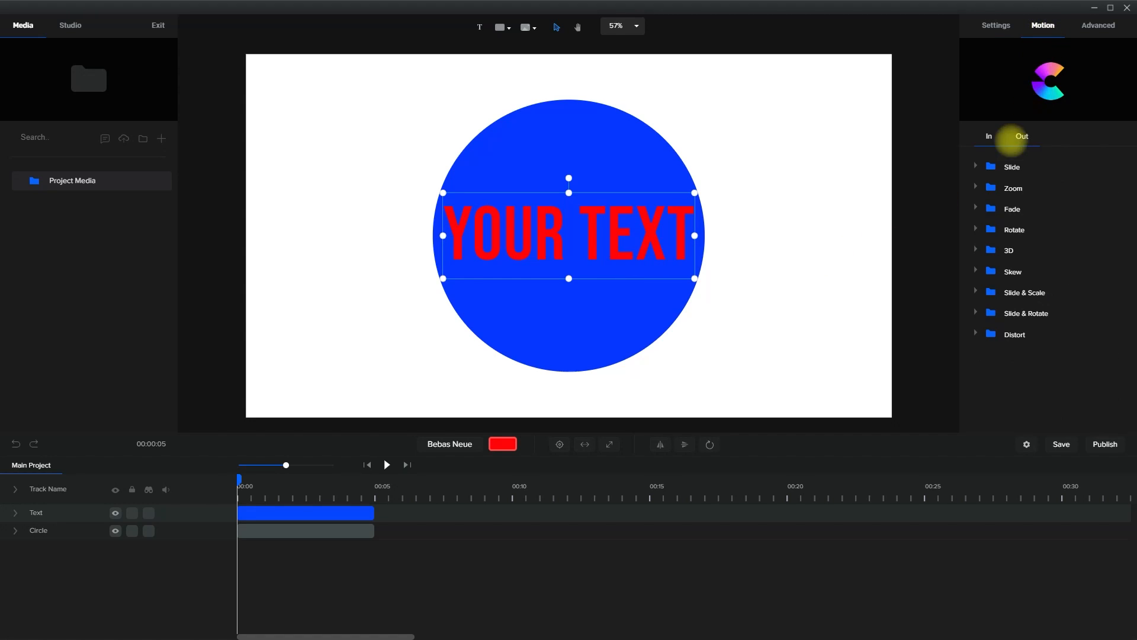
{"action": "left_click", "coordinate": [975, 165]}
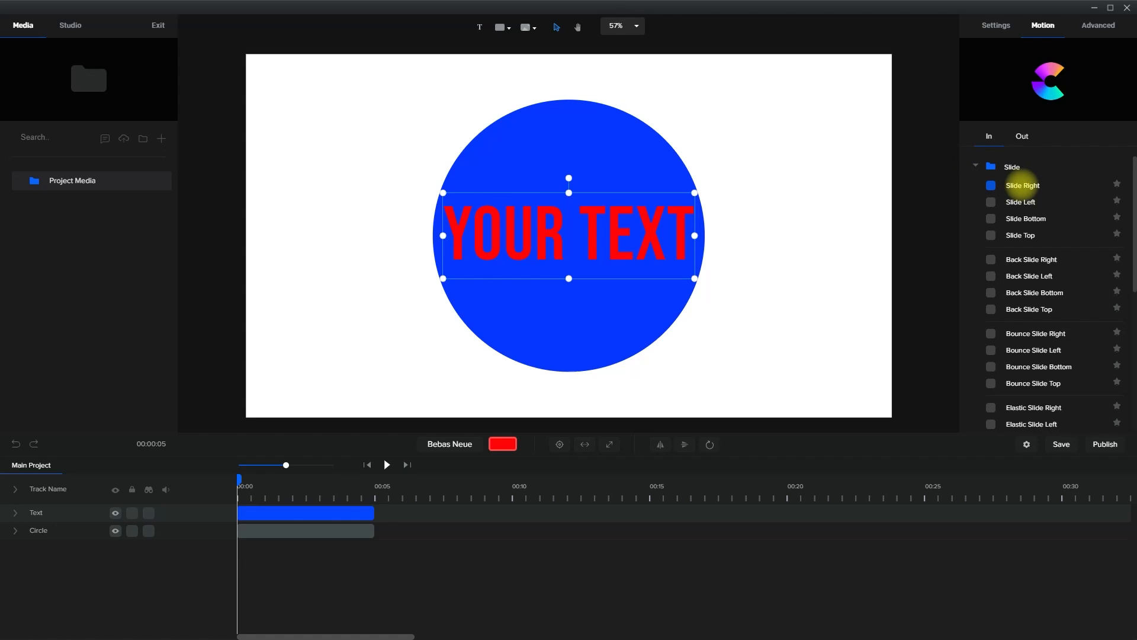
{"action": "left_click", "coordinate": [1022, 201]}
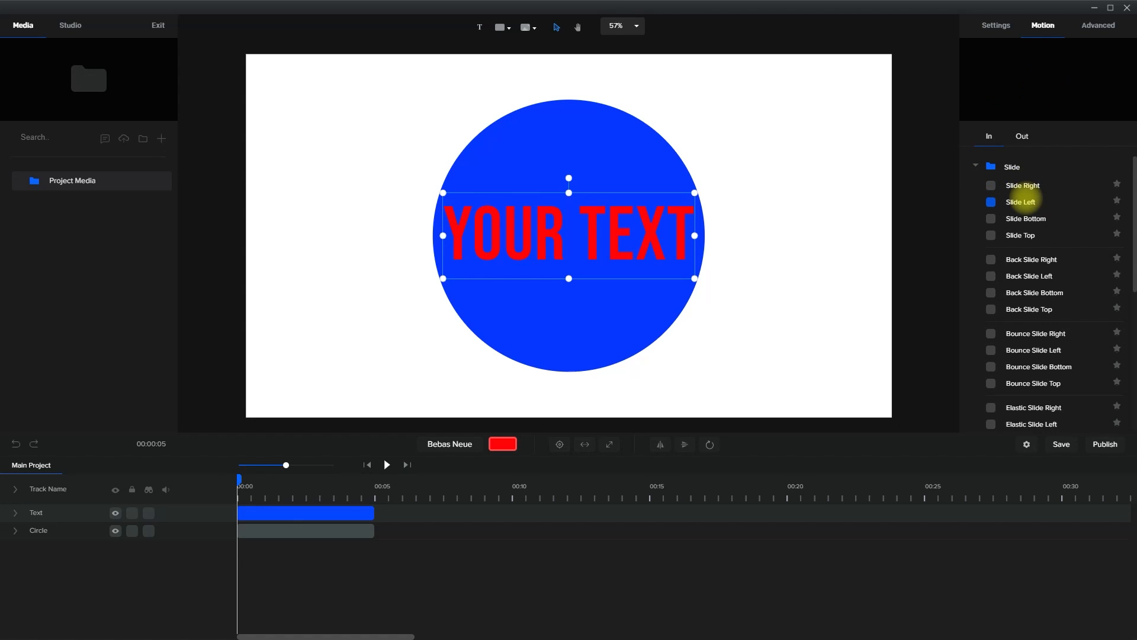
{"action": "left_click", "coordinate": [1027, 218]}
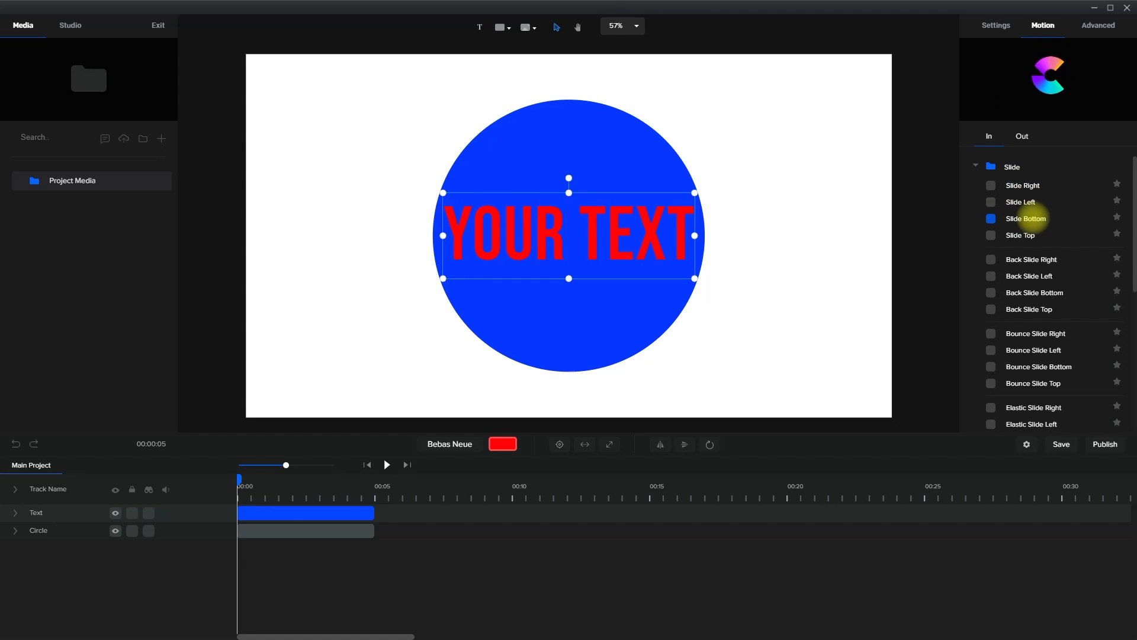
{"action": "left_click", "coordinate": [1031, 235]}
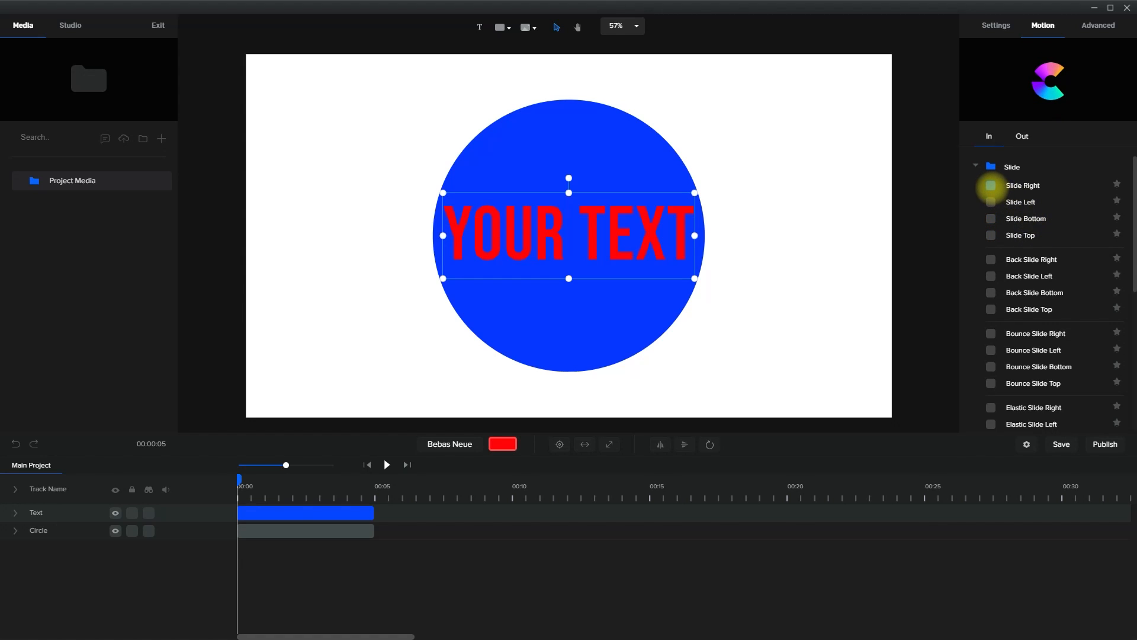
{"action": "left_click", "coordinate": [990, 185]}
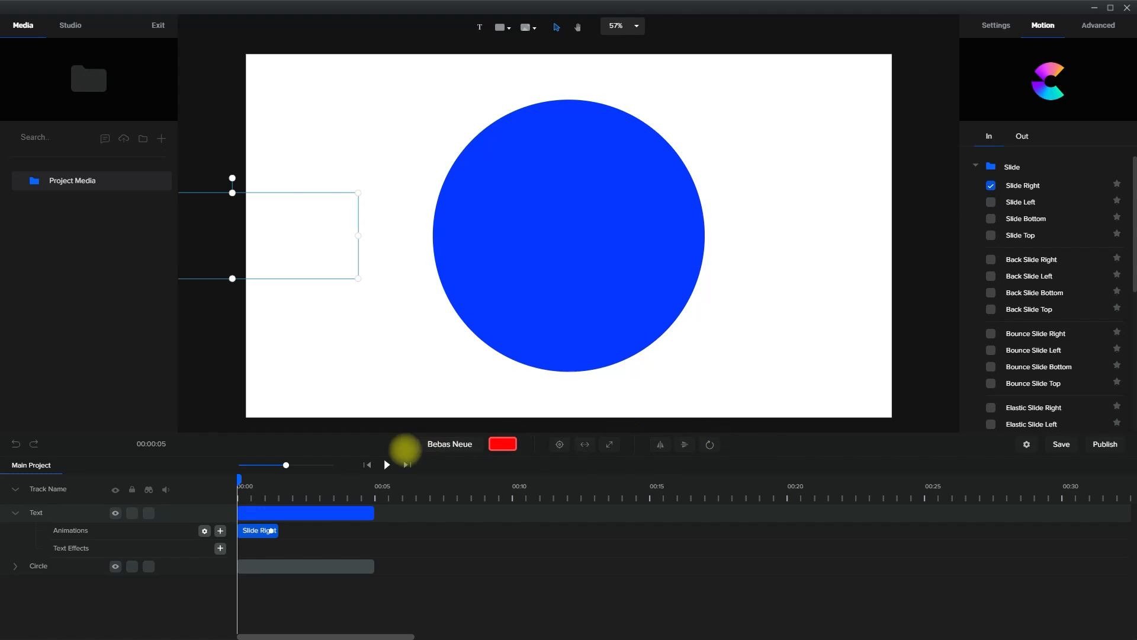
Play back the text's entrance animation twice, returning the playhead to the start in between
{"action": "left_click", "coordinate": [387, 465]}
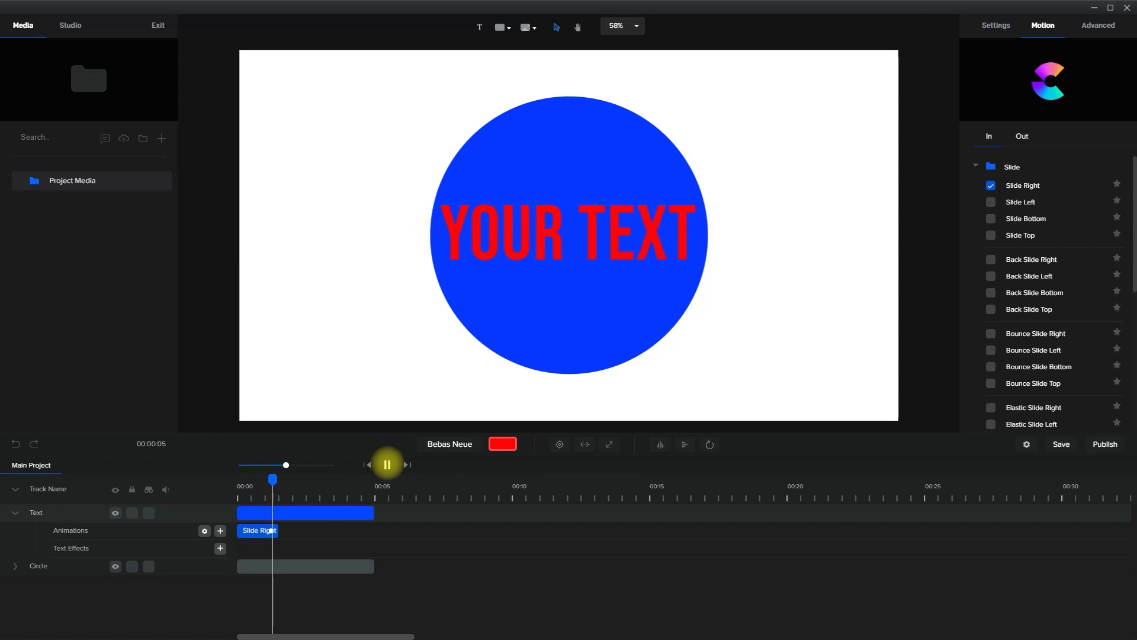
{"action": "left_click", "coordinate": [387, 464]}
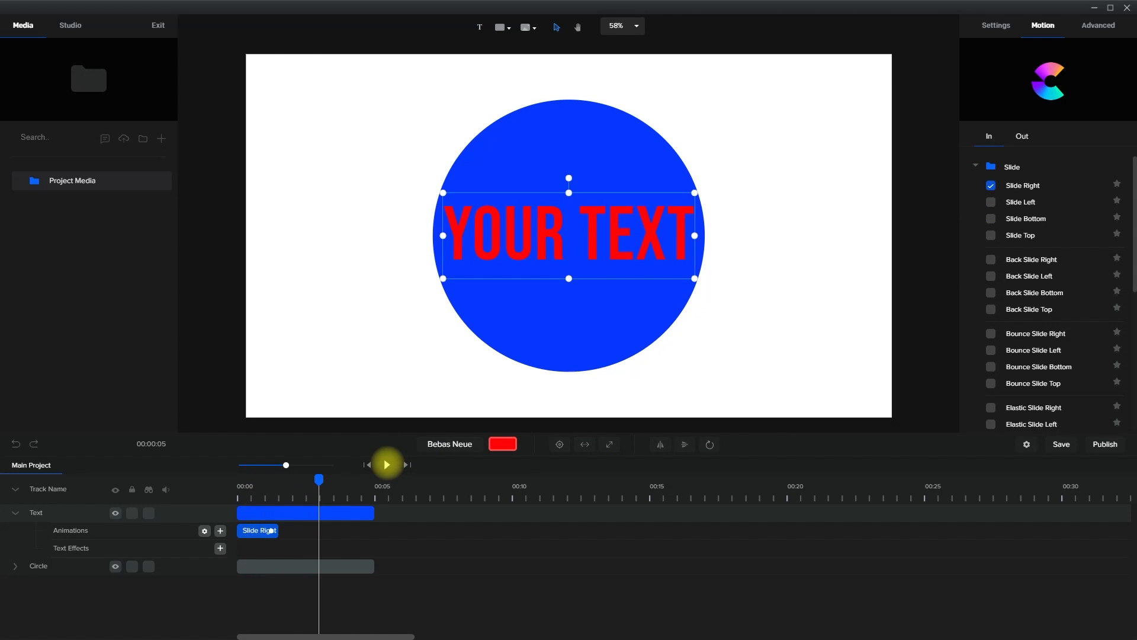
{"action": "left_click_drag", "start_coordinate": [319, 478], "coordinate": [147, 497]}
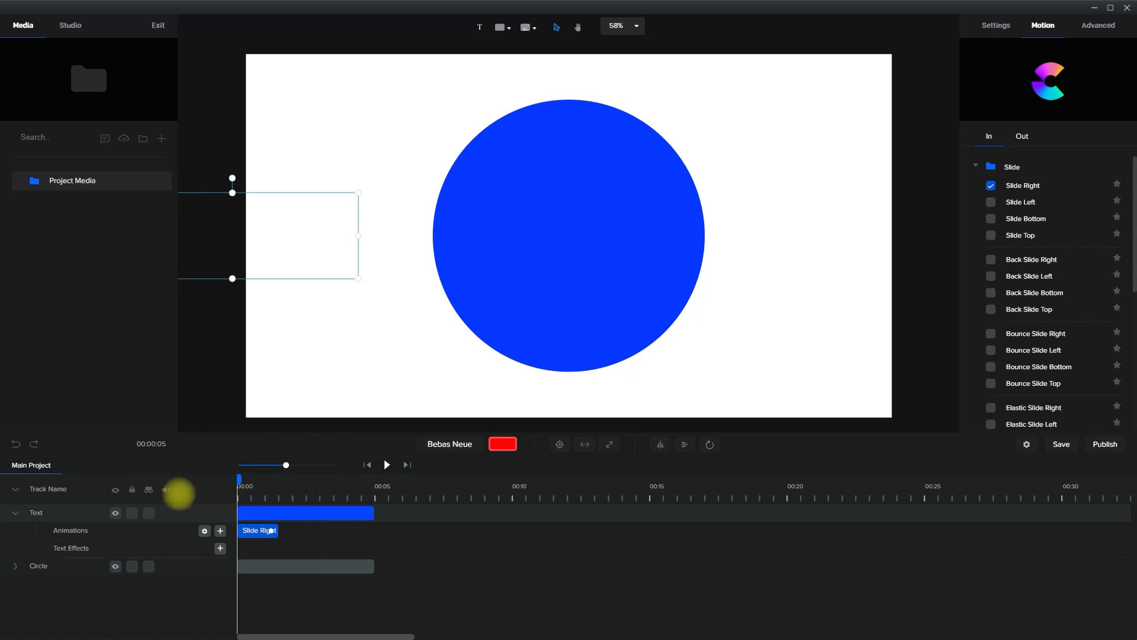
{"action": "left_click", "coordinate": [386, 465]}
{"action": "left_click", "coordinate": [387, 465]}
Apply the Slide Left entrance animation to the circle
{"action": "left_click", "coordinate": [346, 565]}
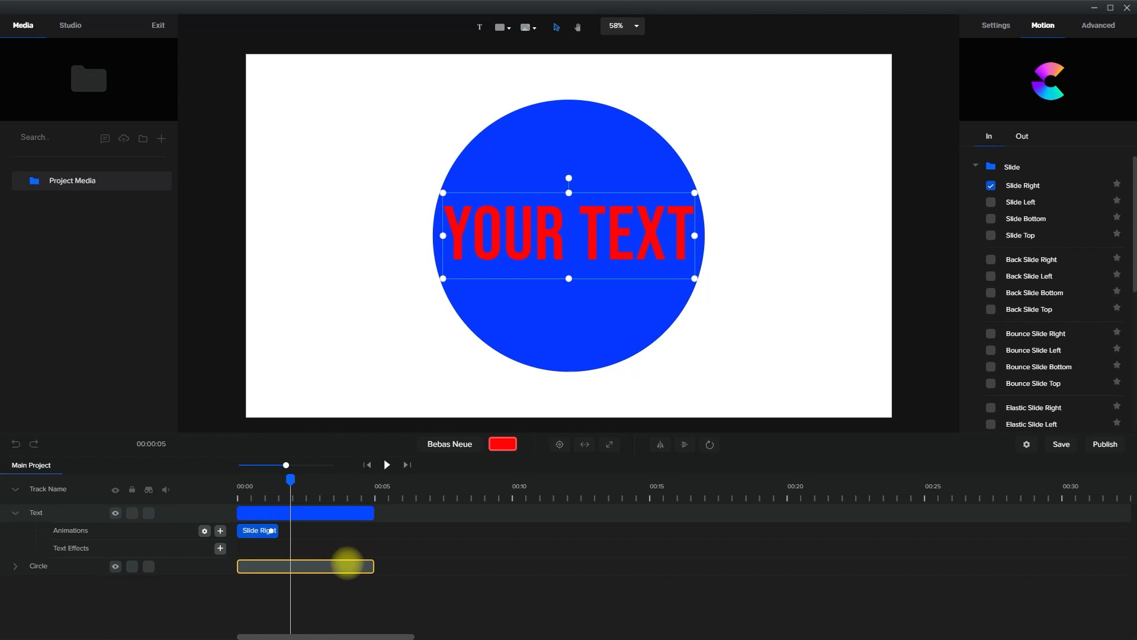
{"action": "left_click", "coordinate": [275, 567]}
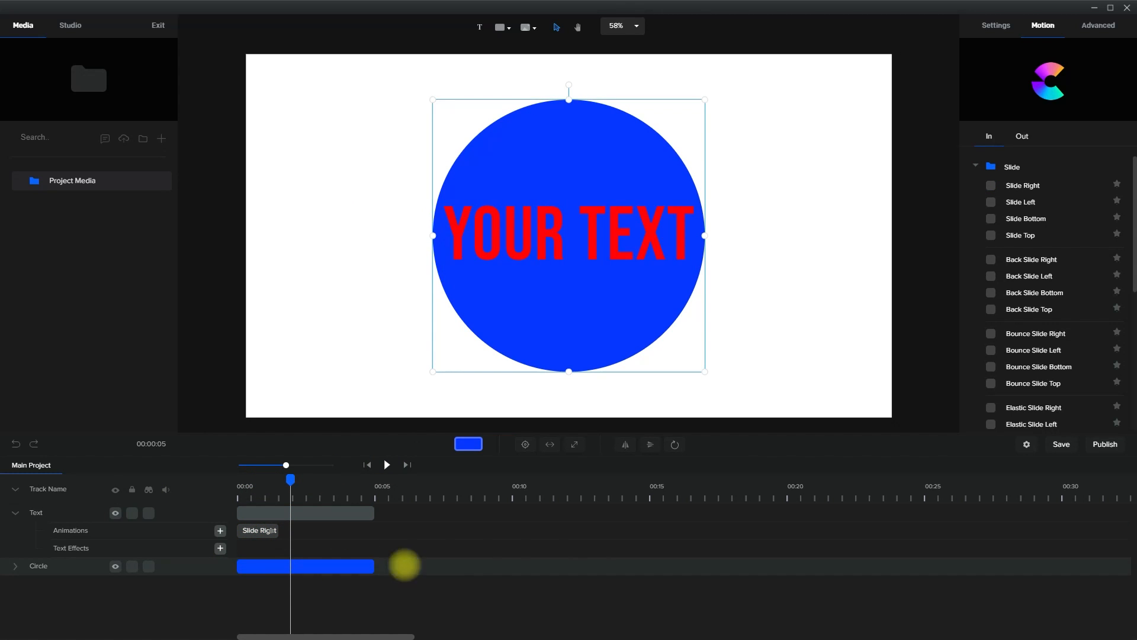
{"action": "left_click", "coordinate": [990, 202]}
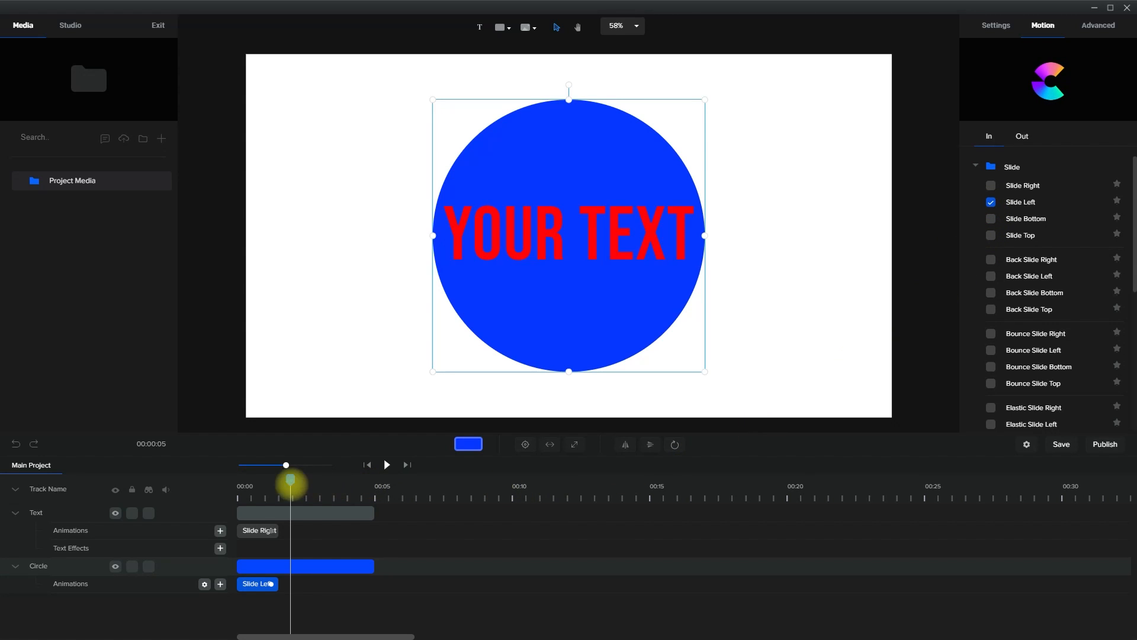
Play the timeline from the start to check the text and circle animations together, and pause it
{"action": "left_click_drag", "start_coordinate": [290, 479], "coordinate": [211, 490]}
{"action": "left_click", "coordinate": [387, 464]}
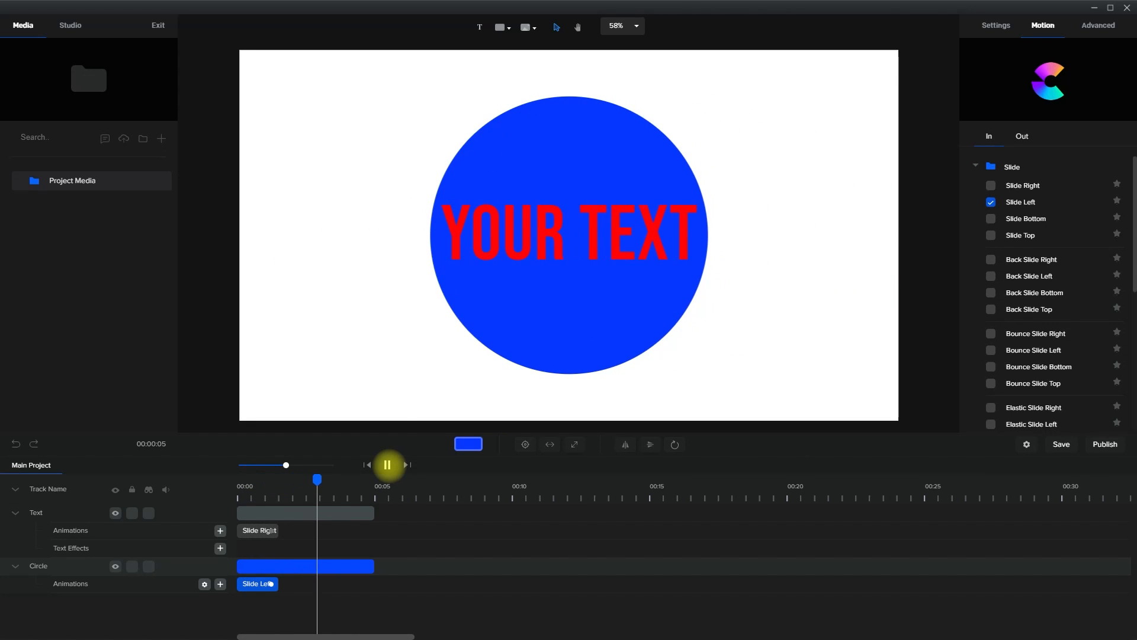
{"action": "left_click", "coordinate": [386, 465]}
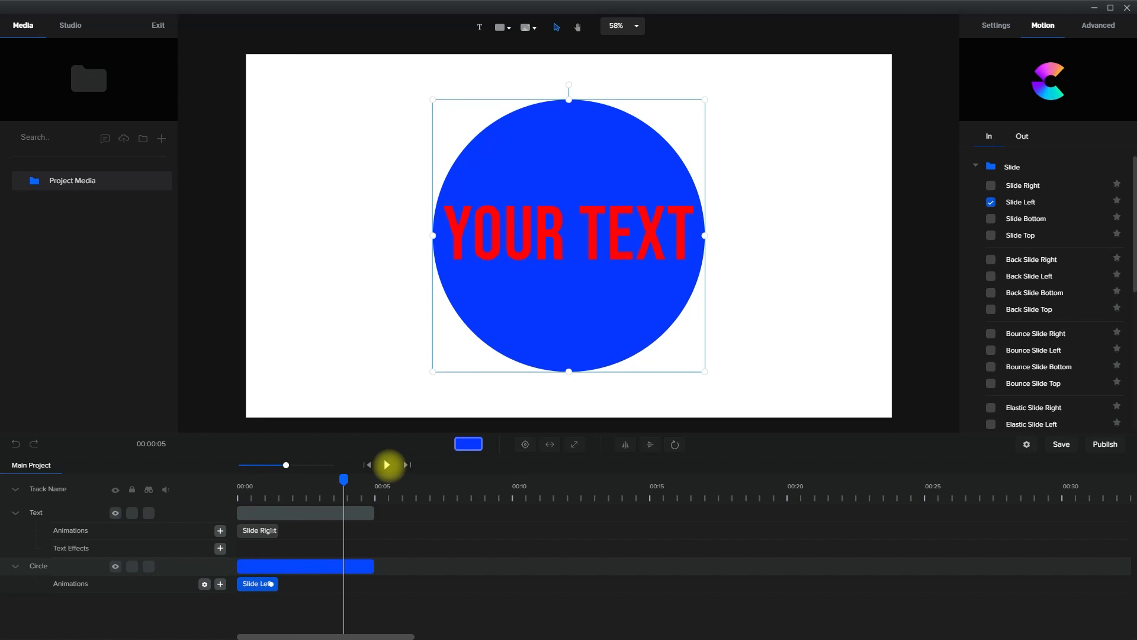
Select the text layer and review its Advanced options and general settings
{"action": "left_click", "coordinate": [616, 255]}
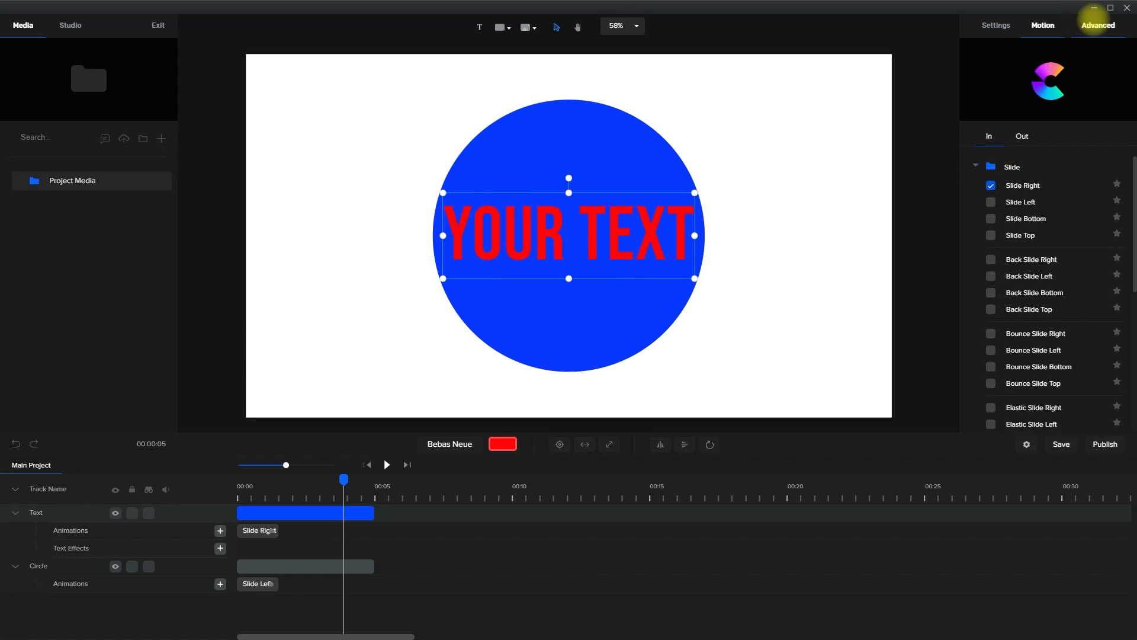
{"action": "left_click", "coordinate": [1094, 22]}
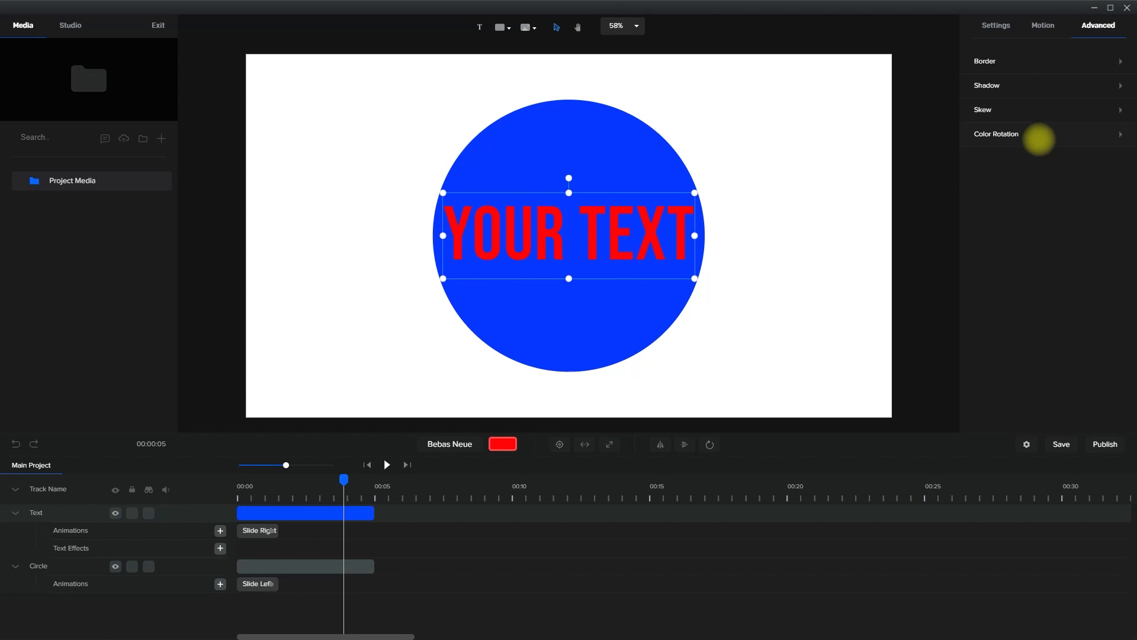
{"action": "left_click", "coordinate": [998, 27]}
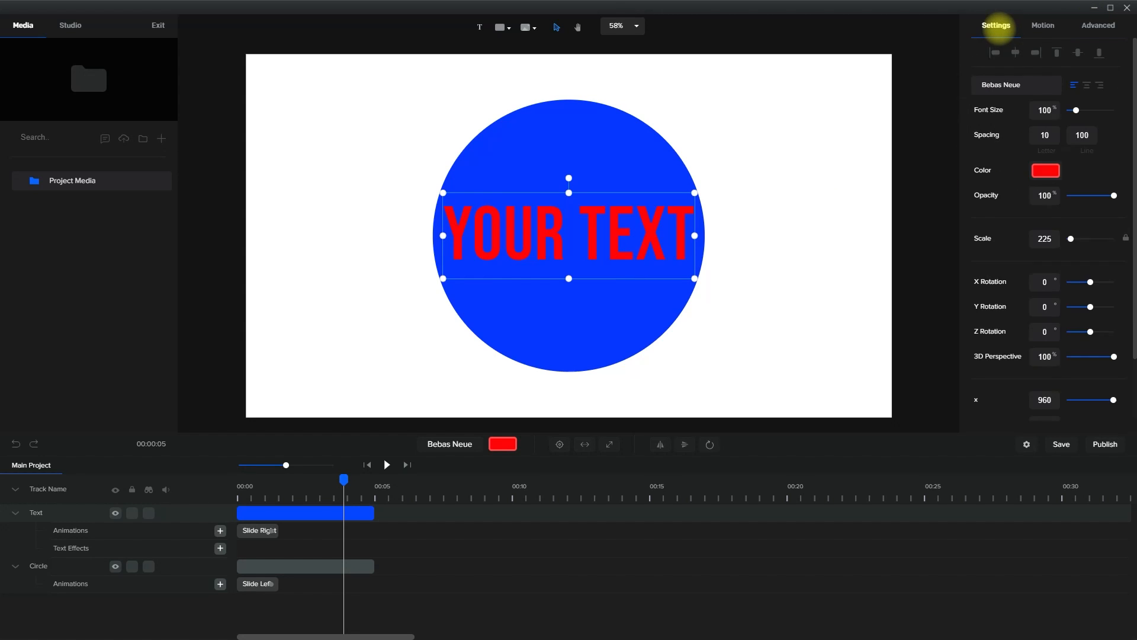
Open the project settings, check the resolution choices, and set Autosave to every 5 minutes in the advanced settings
{"action": "left_click", "coordinate": [1026, 445]}
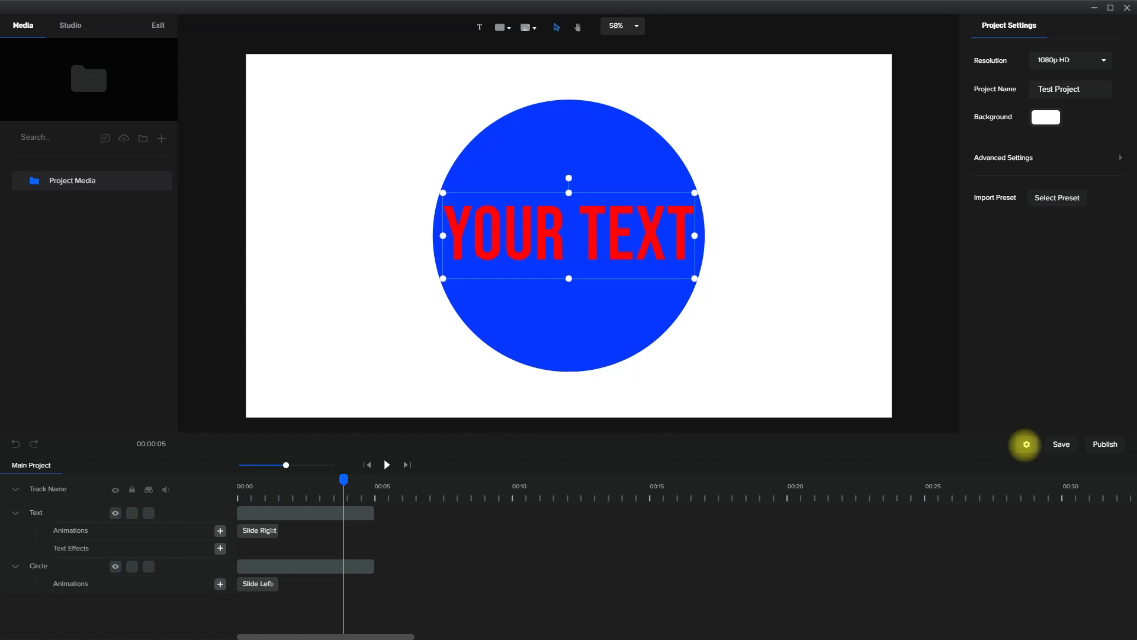
{"action": "left_click", "coordinate": [1103, 60]}
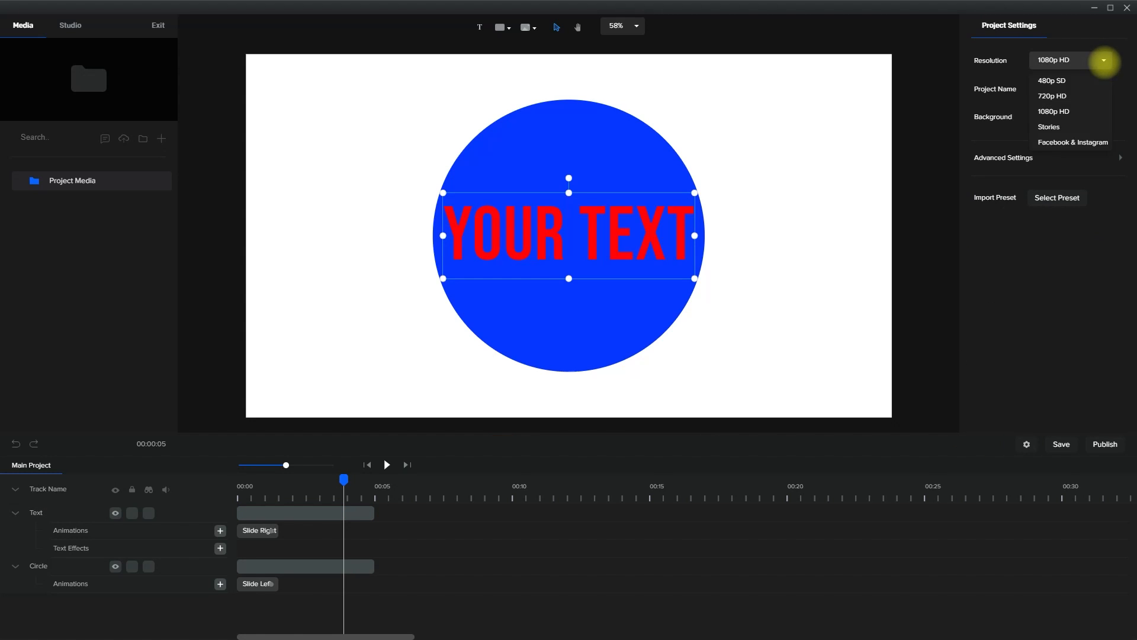
{"action": "left_click", "coordinate": [1045, 162]}
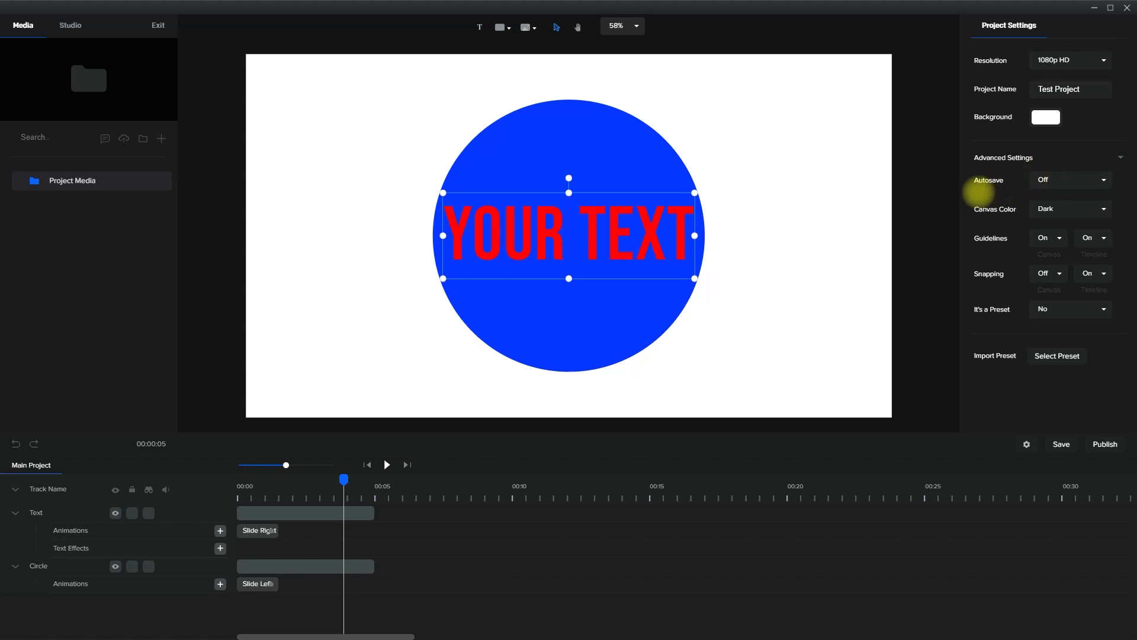
{"action": "left_click", "coordinate": [1104, 180]}
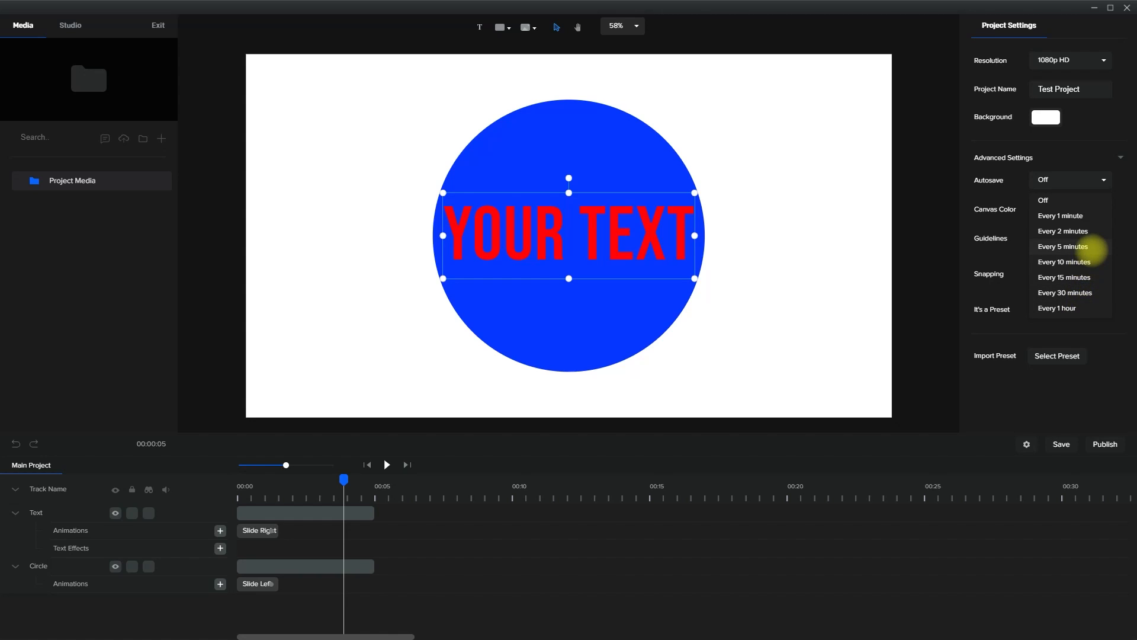
{"action": "left_click", "coordinate": [1090, 247]}
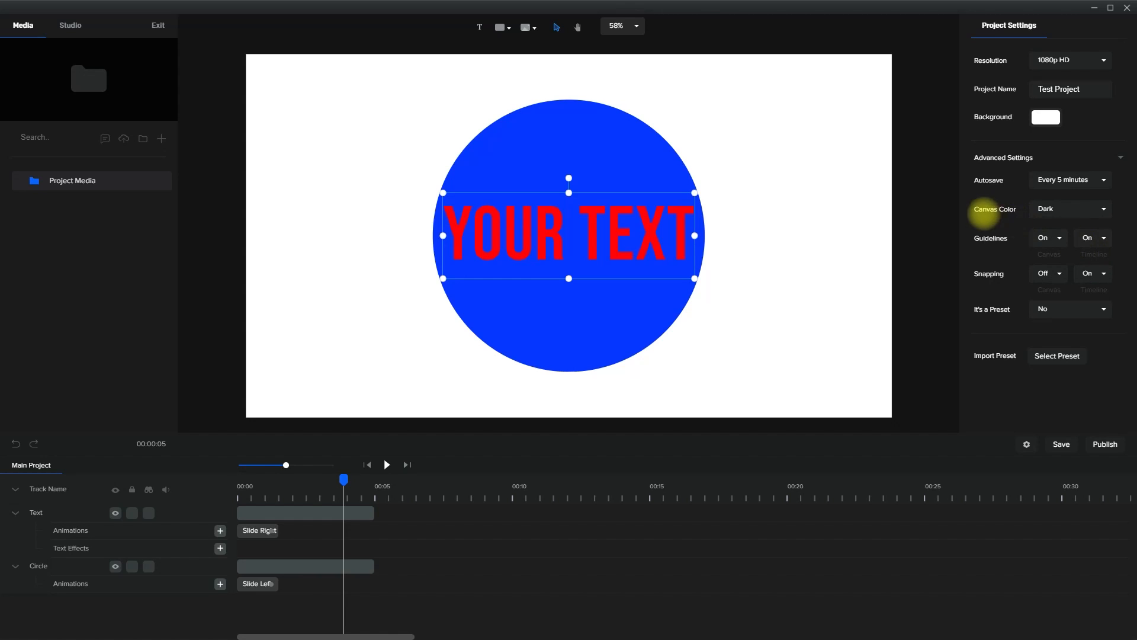
Set the canvas color to Light and turn on canvas snapping
{"action": "left_click", "coordinate": [1090, 208]}
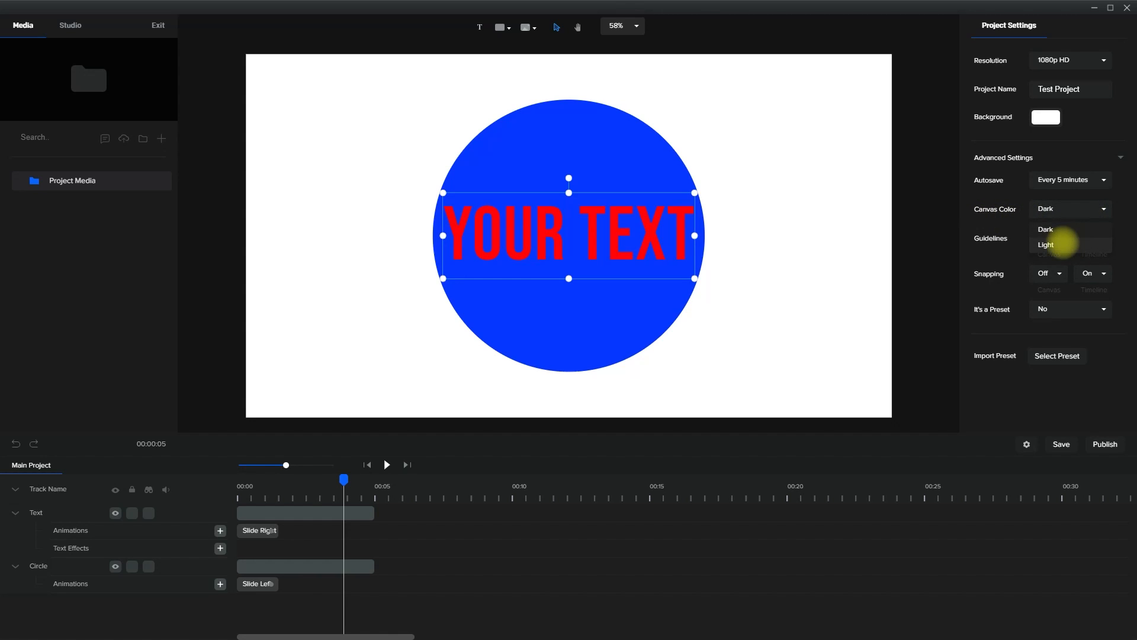
{"action": "left_click", "coordinate": [1063, 244]}
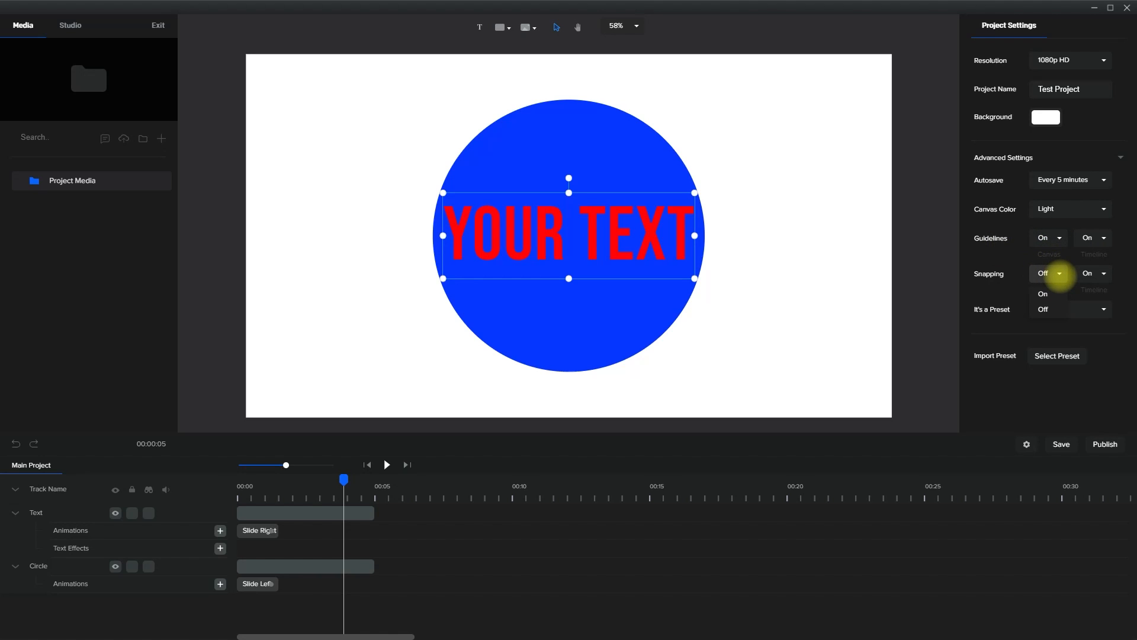
{"action": "left_click", "coordinate": [1034, 293]}
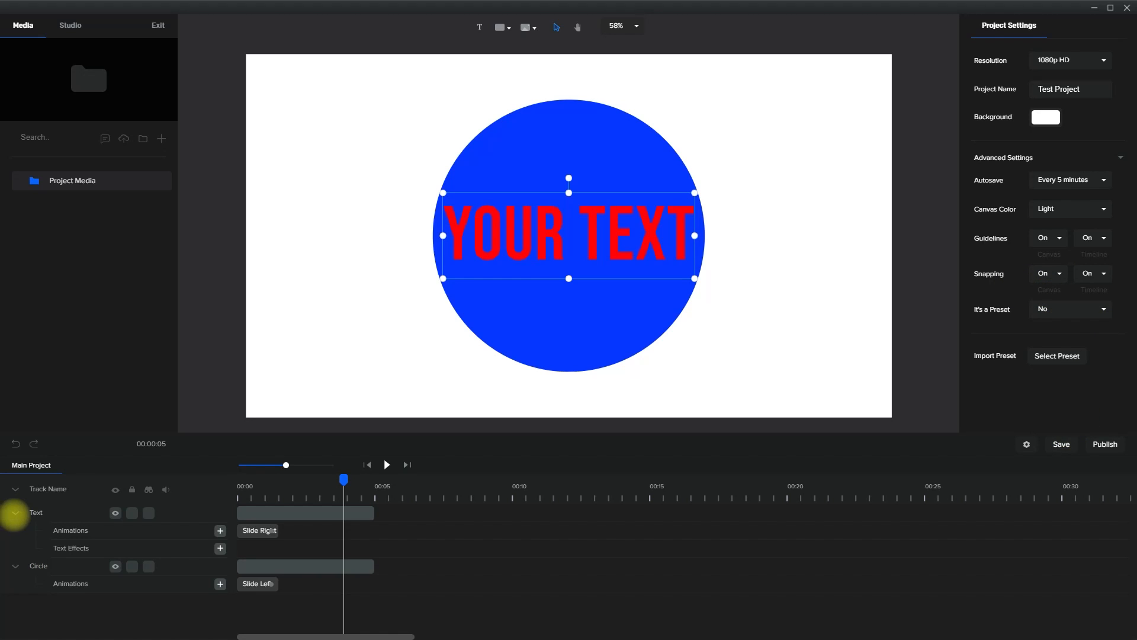
Collapse the Text and Circle tracks in the timeline
{"action": "left_click", "coordinate": [15, 513]}
{"action": "left_click", "coordinate": [15, 530]}
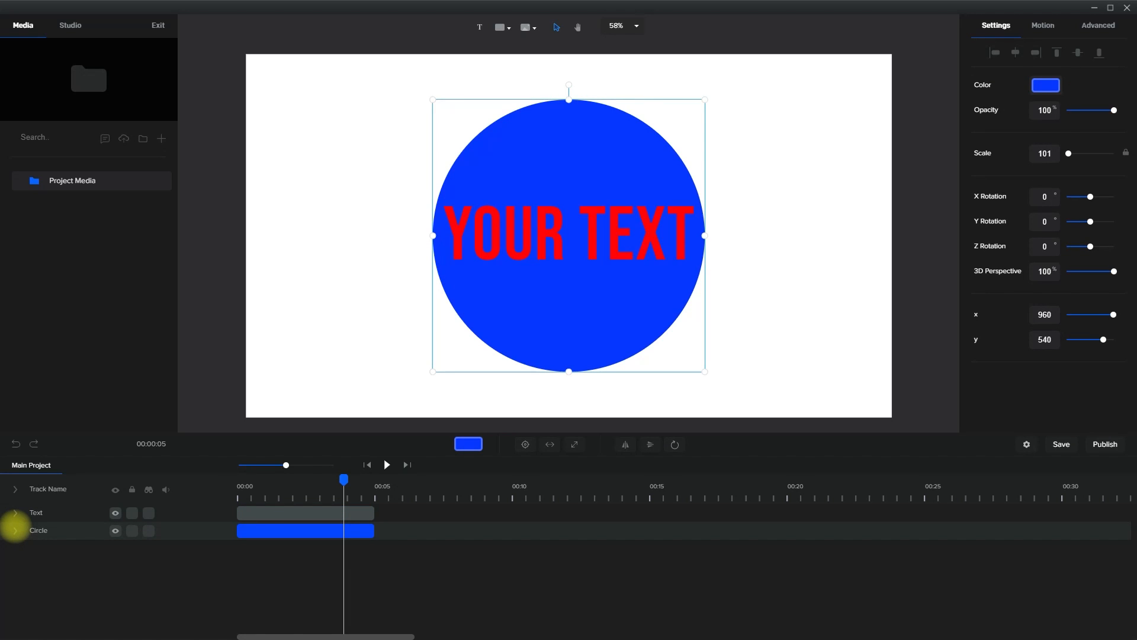
{"action": "left_click", "coordinate": [15, 530]}
{"action": "left_click", "coordinate": [15, 513]}
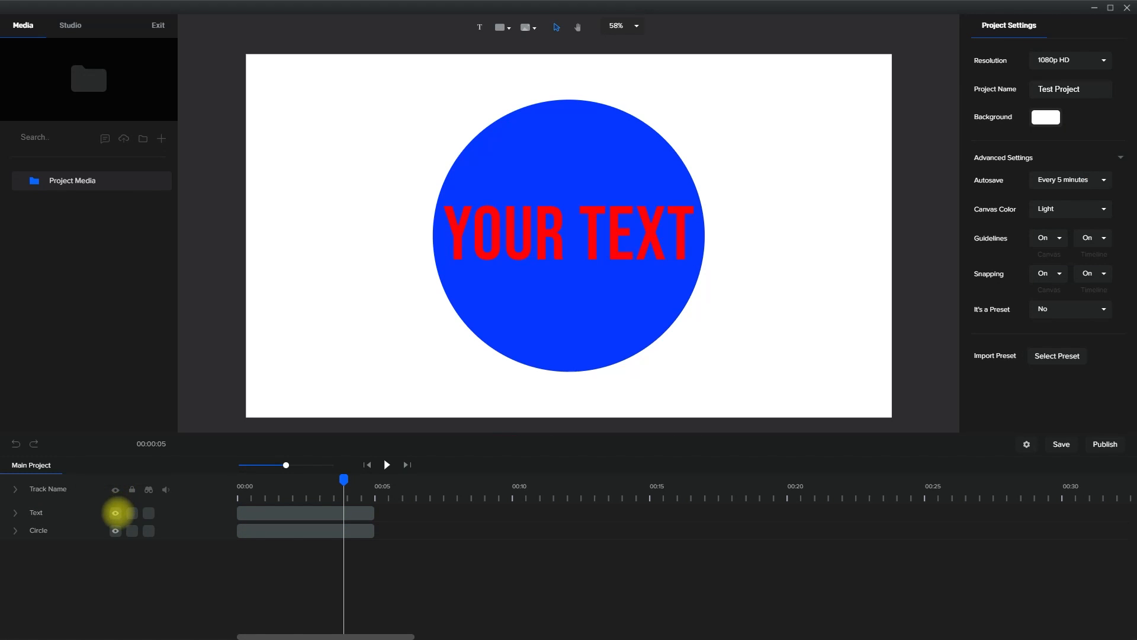
Hide and reshow the Text and Circle tracks one at a time, and try moving the text while both are locked
{"action": "left_click", "coordinate": [115, 513]}
{"action": "left_click", "coordinate": [115, 513]}
{"action": "left_click", "coordinate": [115, 530]}
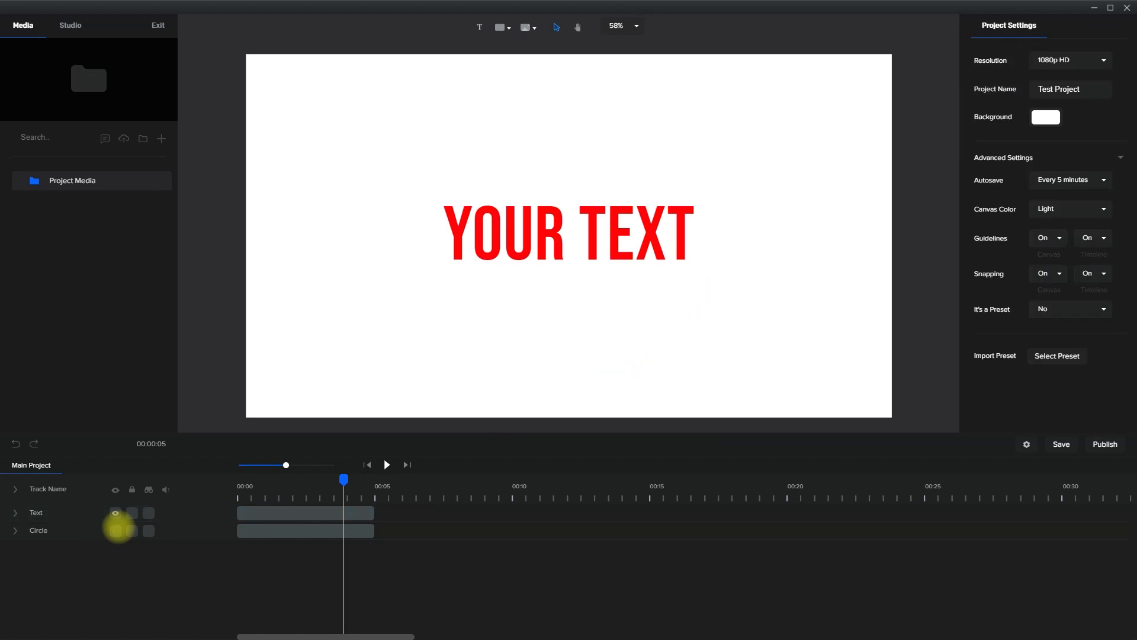
{"action": "left_click", "coordinate": [115, 530]}
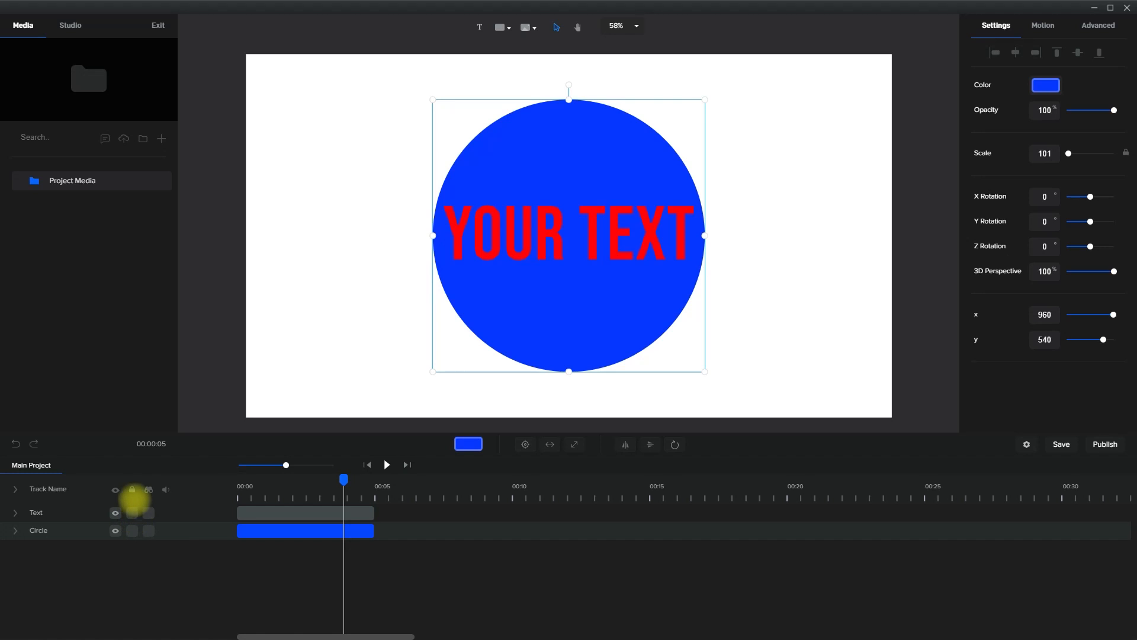
{"action": "left_click", "coordinate": [132, 513]}
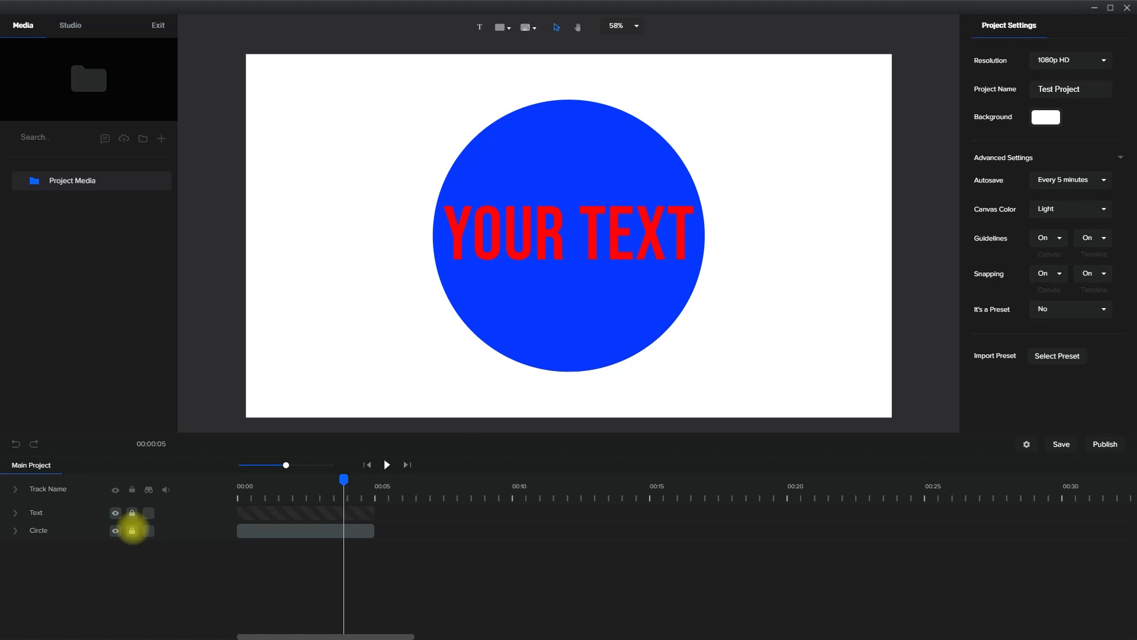
{"action": "mouse_move", "coordinate": [578, 262]}
{"action": "left_mouse_down"}
{"action": "mouse_move", "coordinate": [640, 247]}
{"action": "mouse_move", "coordinate": [577, 279]}
{"action": "mouse_move", "coordinate": [587, 233]}
{"action": "mouse_move", "coordinate": [683, 244]}
{"action": "mouse_move", "coordinate": [579, 246]}
{"action": "left_mouse_up"}
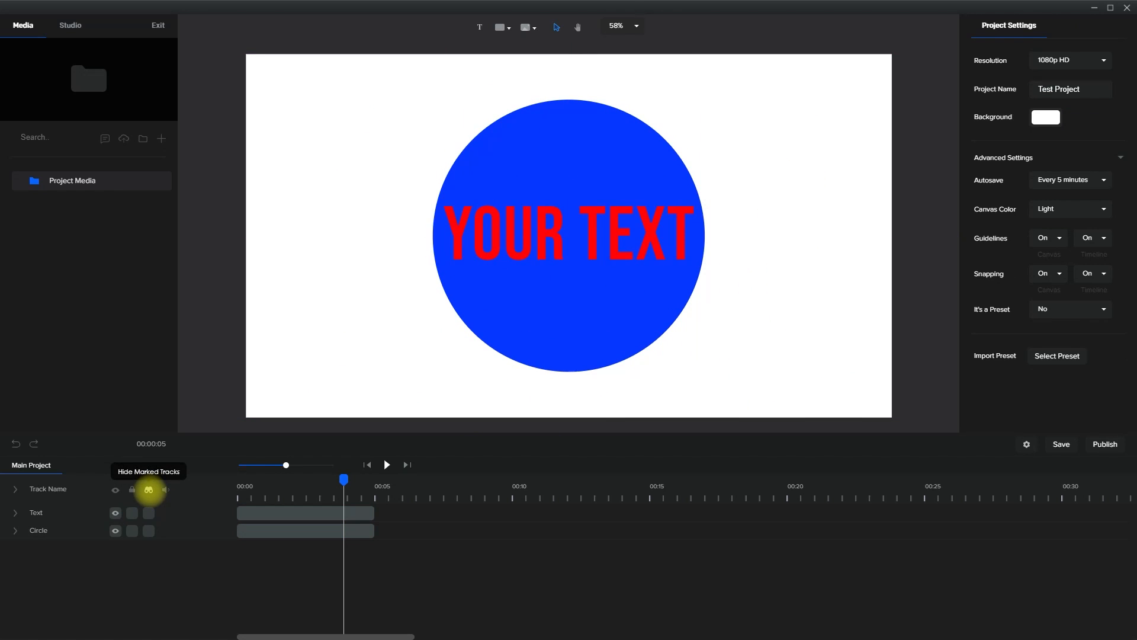
Mark the Text track for hiding, hide it from the timeline, bring it back, and unmark it
{"action": "left_click", "coordinate": [149, 513]}
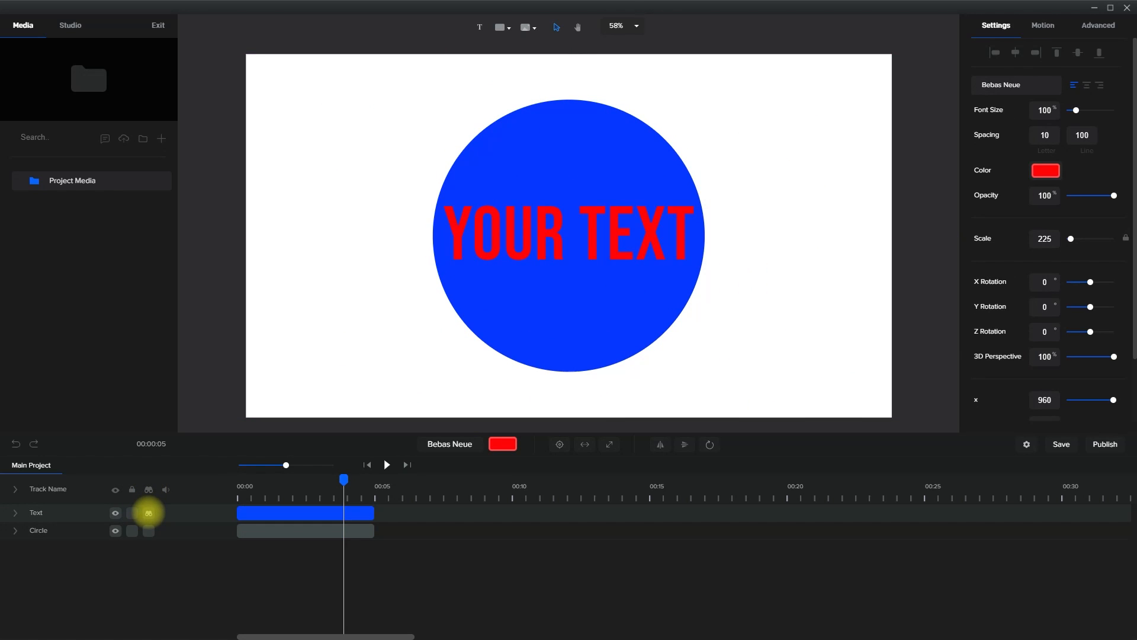
{"action": "left_click", "coordinate": [148, 490]}
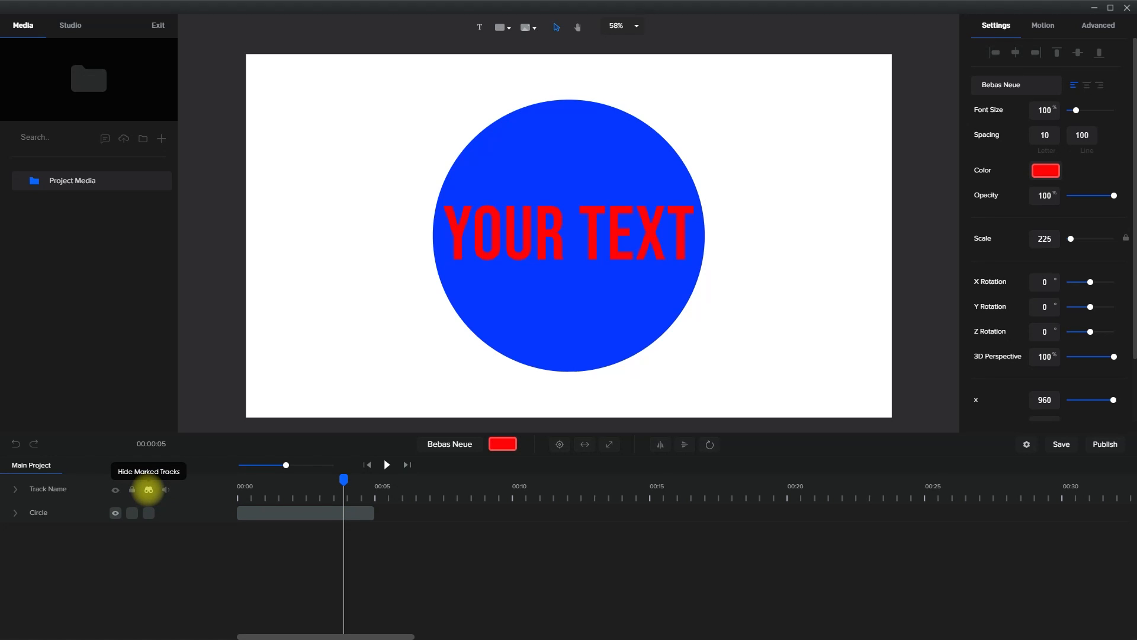
{"action": "left_click", "coordinate": [149, 489]}
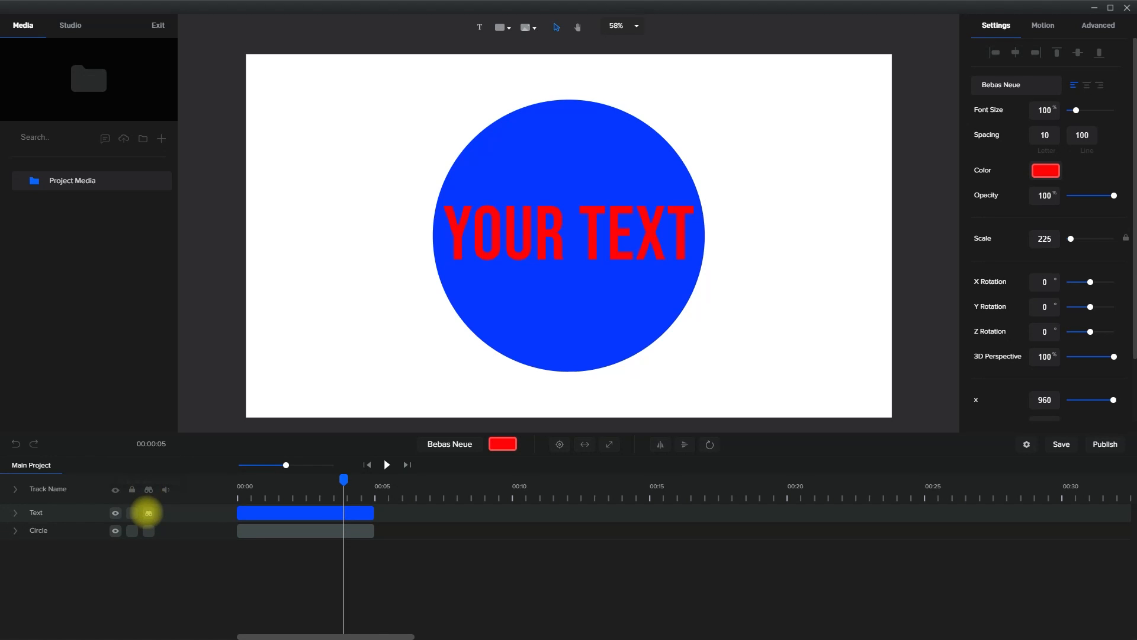
{"action": "left_click", "coordinate": [148, 513]}
Mark the Circle track for hiding, hide it from the timeline and bring it back, leaving the mark on
{"action": "left_click", "coordinate": [149, 531]}
{"action": "left_click", "coordinate": [149, 489]}
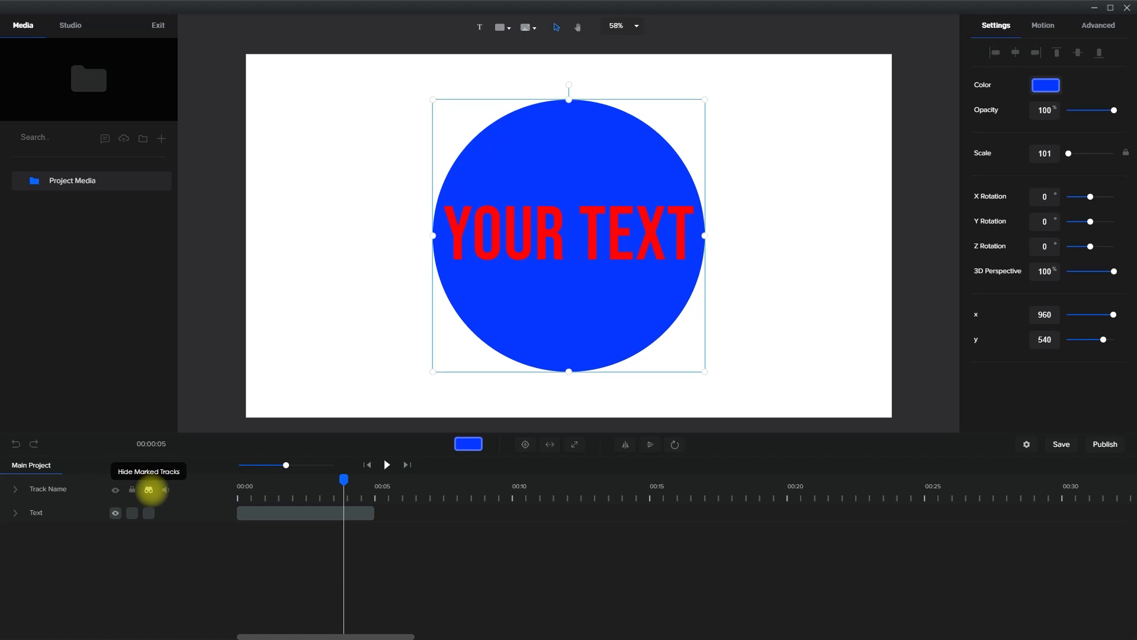
{"action": "left_click", "coordinate": [149, 489]}
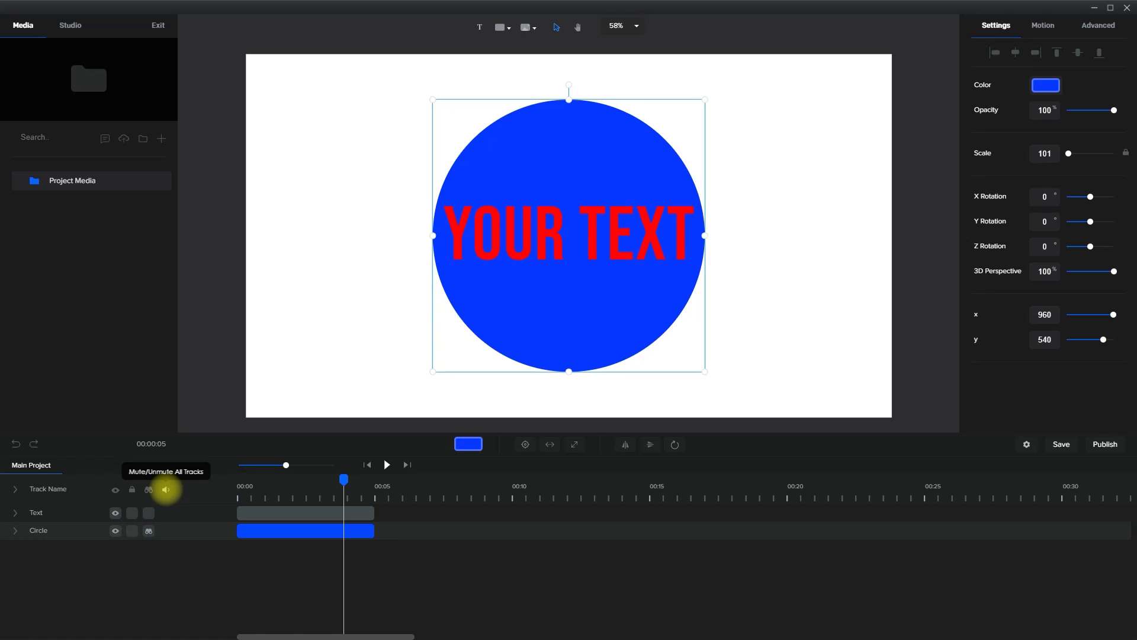
{"action": "left_click", "coordinate": [510, 584]}
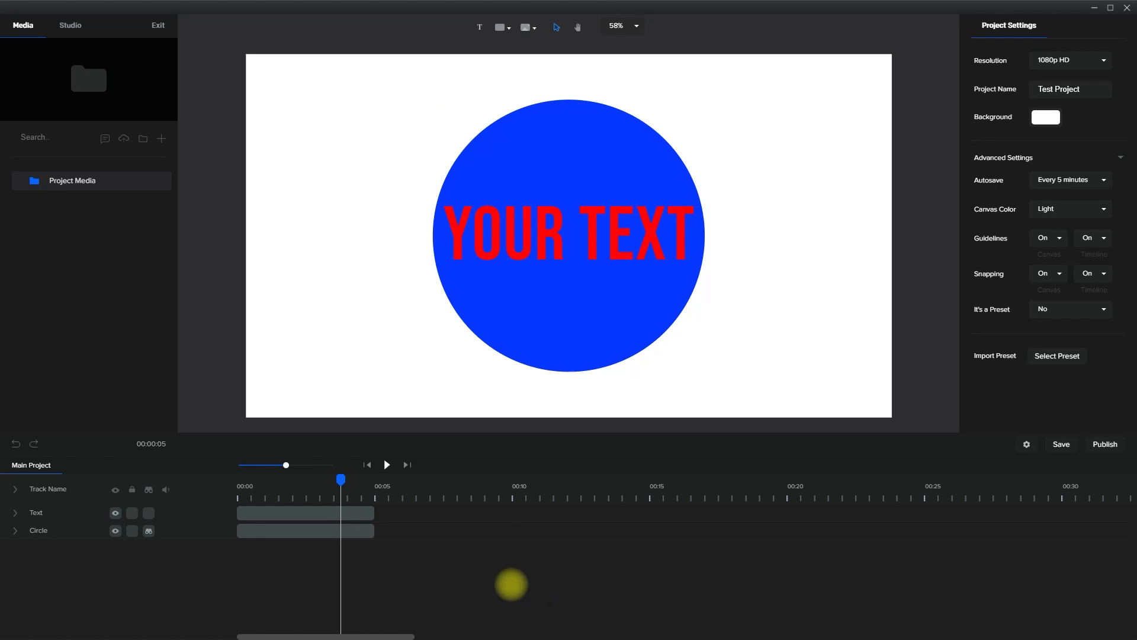
Replace the red text on the canvas with "hello!"
{"action": "left_click", "coordinate": [362, 512]}
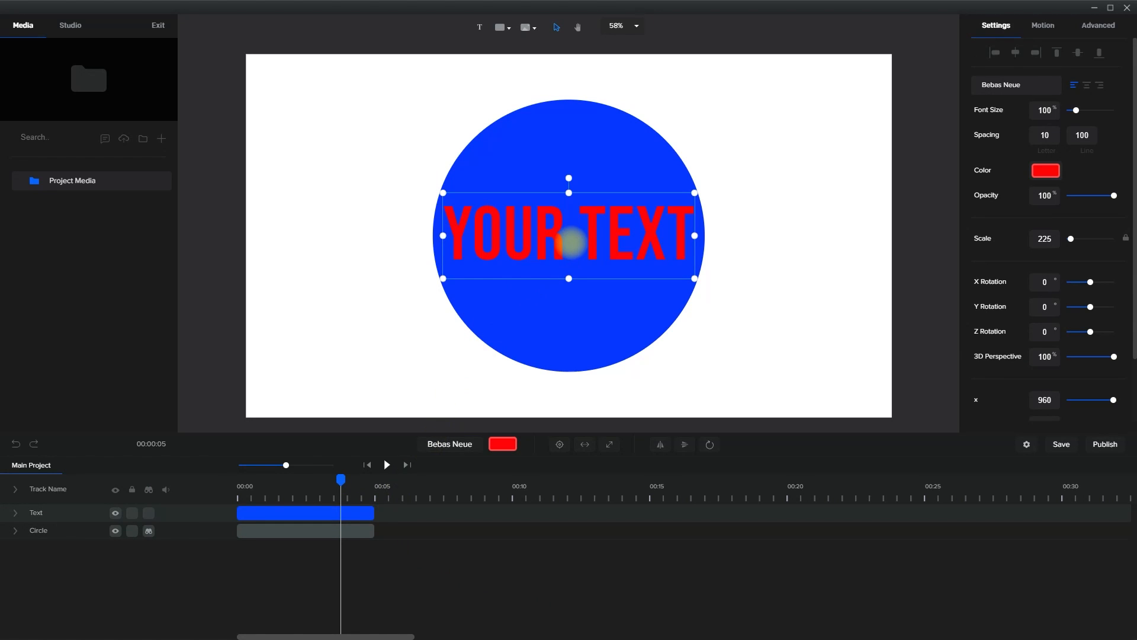
{"action": "double_click", "coordinate": [573, 240]}
{"action": "left_click_drag", "start_coordinate": [694, 240], "coordinate": [452, 241]}
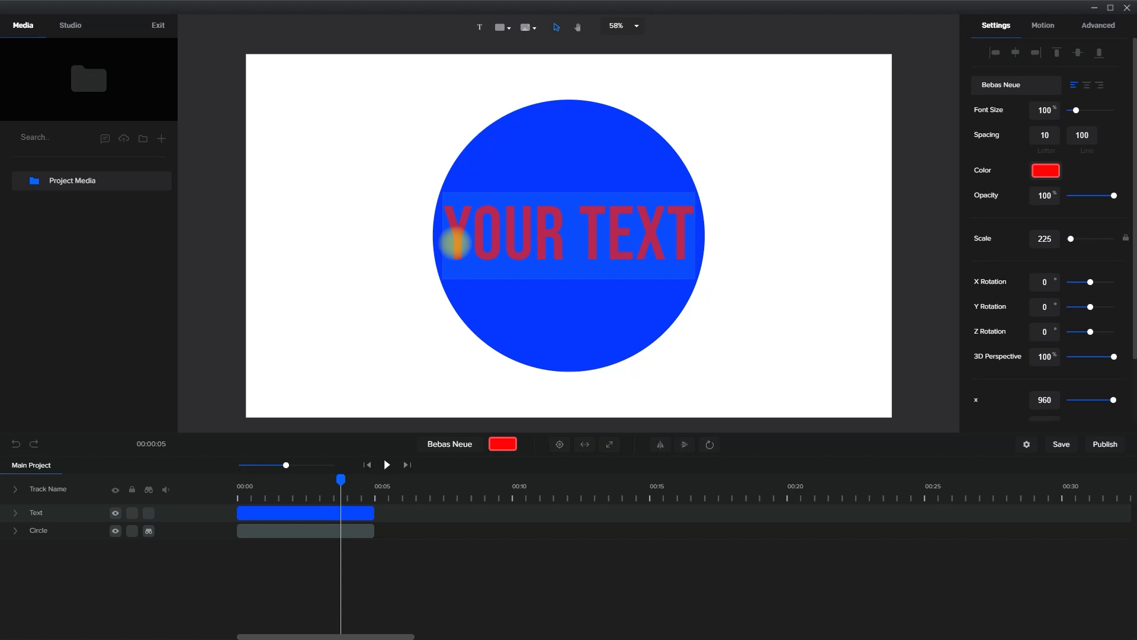
{"action": "type", "text": "hello!"}
{"action": "left_click", "coordinate": [420, 310]}
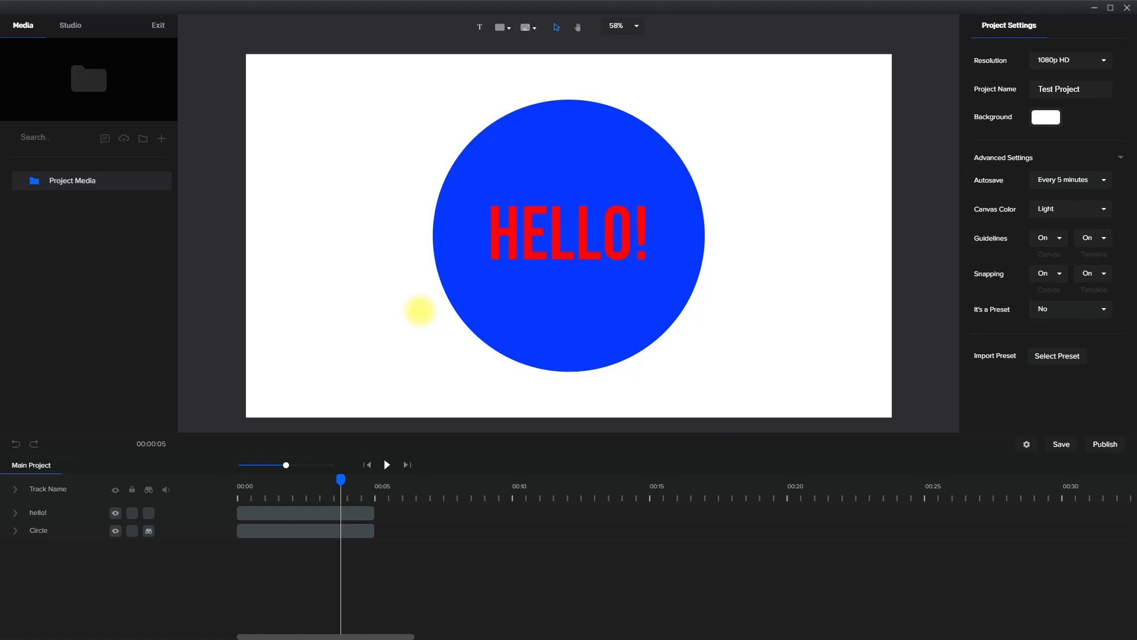
Give the circle a linear gradient fill, trying yellow and settling on turquoise #0DFDEC as the second color
{"action": "left_click", "coordinate": [518, 319]}
{"action": "left_click", "coordinate": [468, 444]}
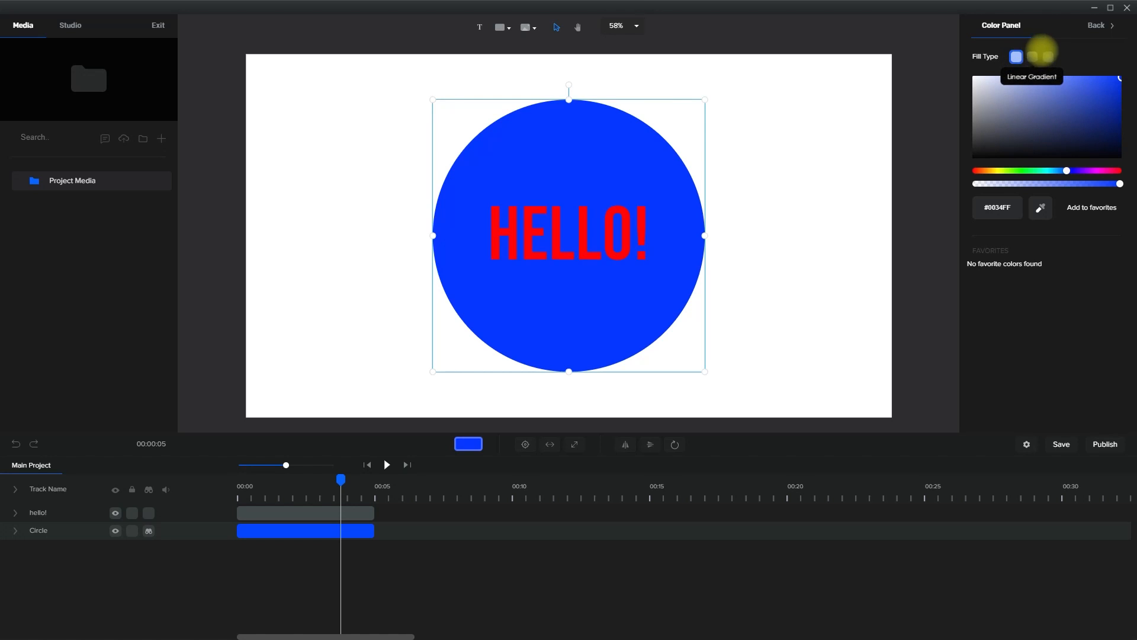
{"action": "left_click", "coordinate": [1033, 57]}
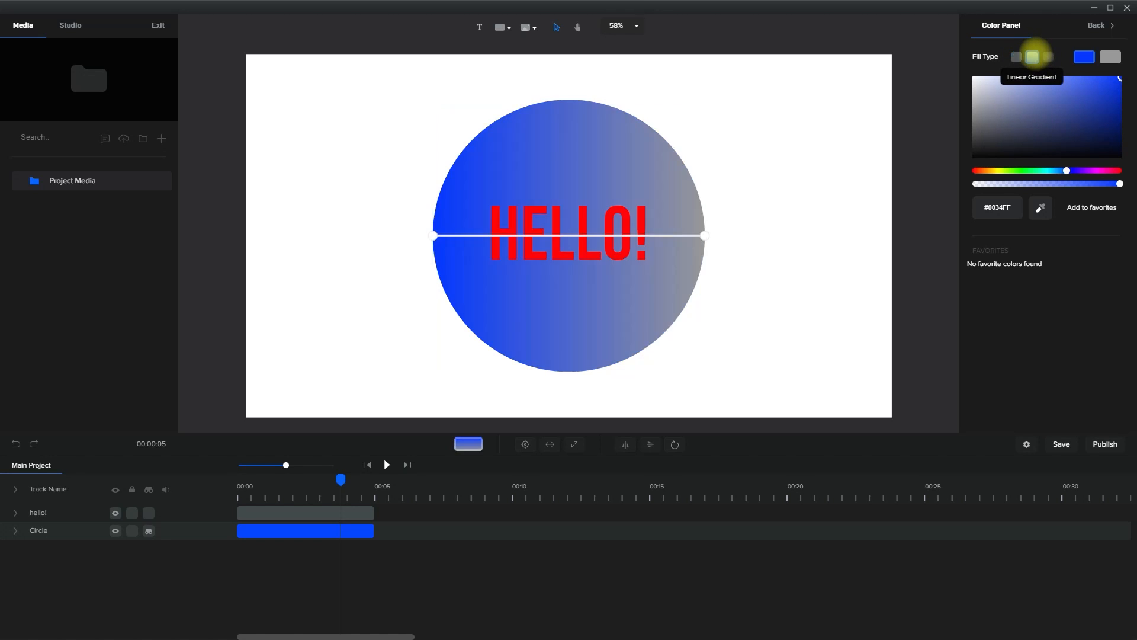
{"action": "left_click", "coordinate": [1111, 57]}
{"action": "left_click", "coordinate": [998, 171]}
{"action": "left_click", "coordinate": [1114, 77]}
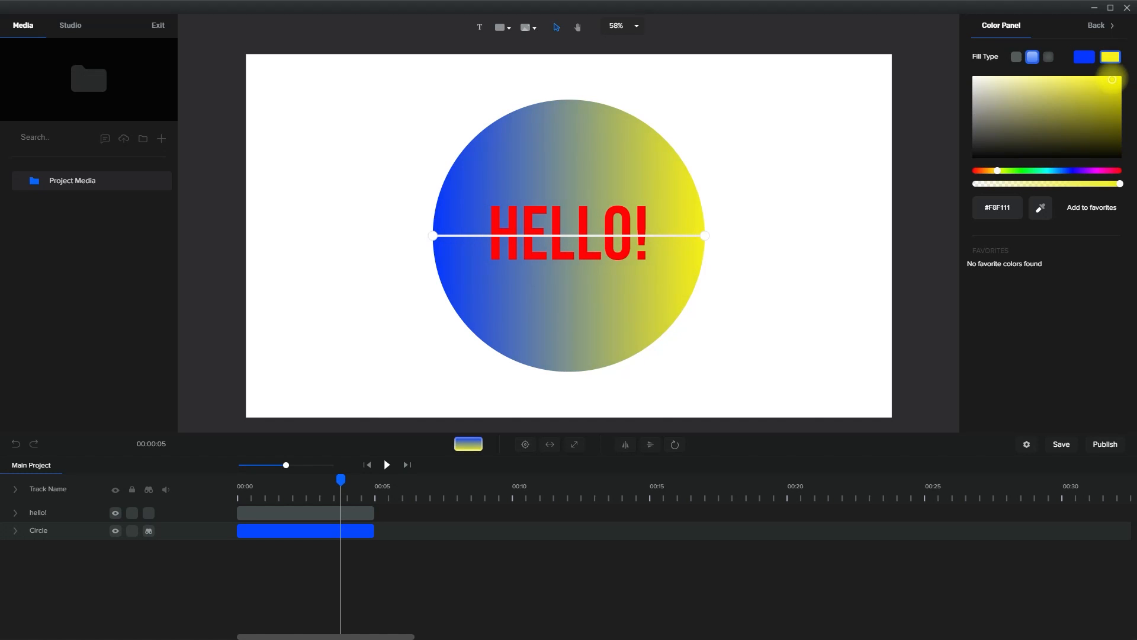
{"action": "left_click", "coordinate": [1046, 170]}
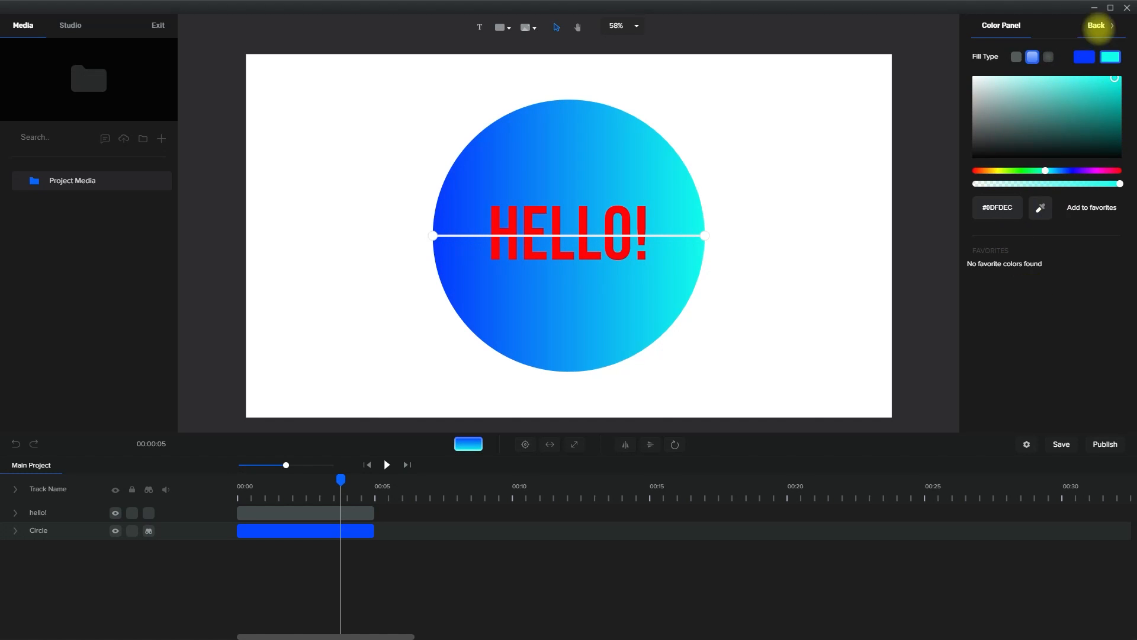
{"action": "left_click", "coordinate": [1101, 25]}
{"action": "left_click", "coordinate": [897, 323]}
Play the animation from the start to check the updated text and gradient circle, and pause it
{"action": "left_click", "coordinate": [368, 464]}
{"action": "left_click", "coordinate": [387, 464]}
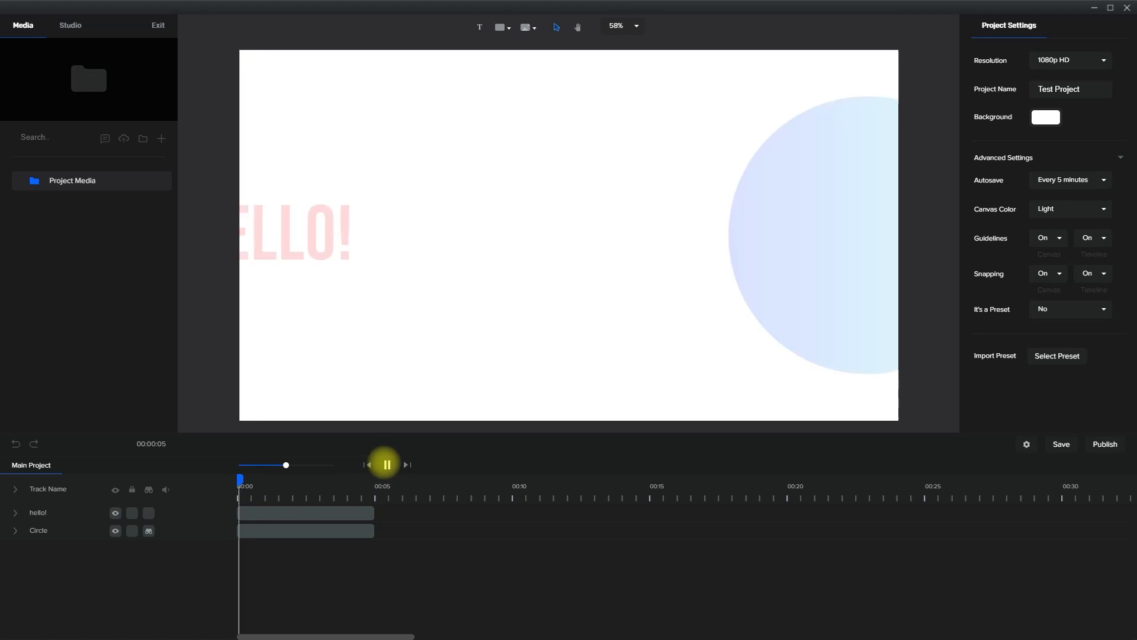
{"action": "left_click", "coordinate": [386, 465]}
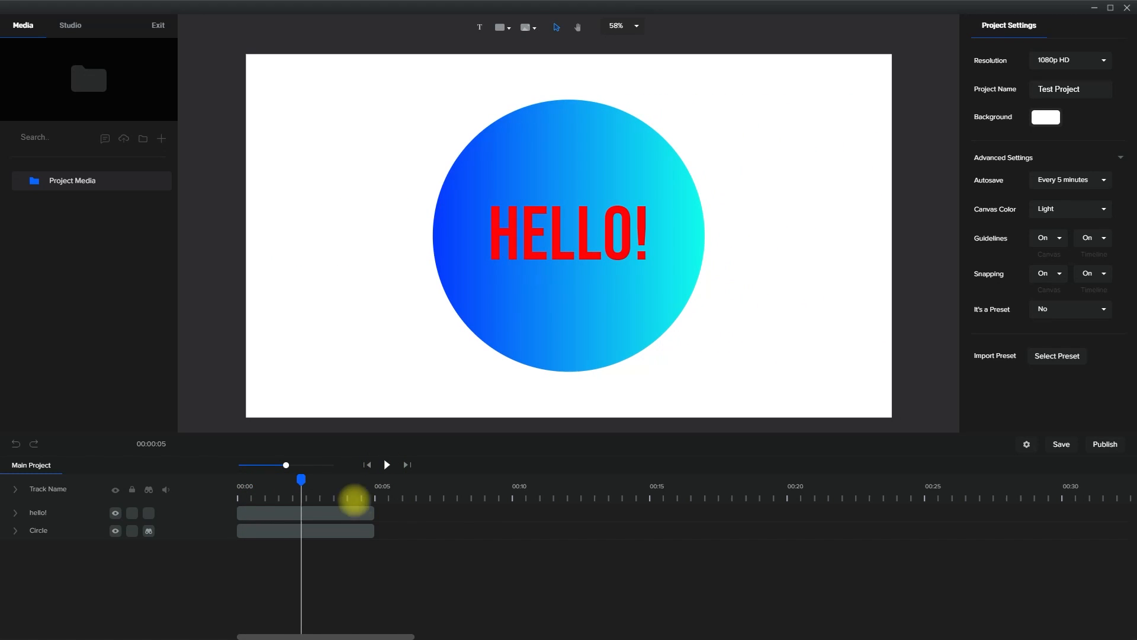
Shorten the hello! and Circle clips to about 2.5 seconds and play to their end
{"action": "left_click_drag", "start_coordinate": [373, 509], "coordinate": [305, 506]}
{"action": "left_click_drag", "start_coordinate": [374, 530], "coordinate": [305, 529]}
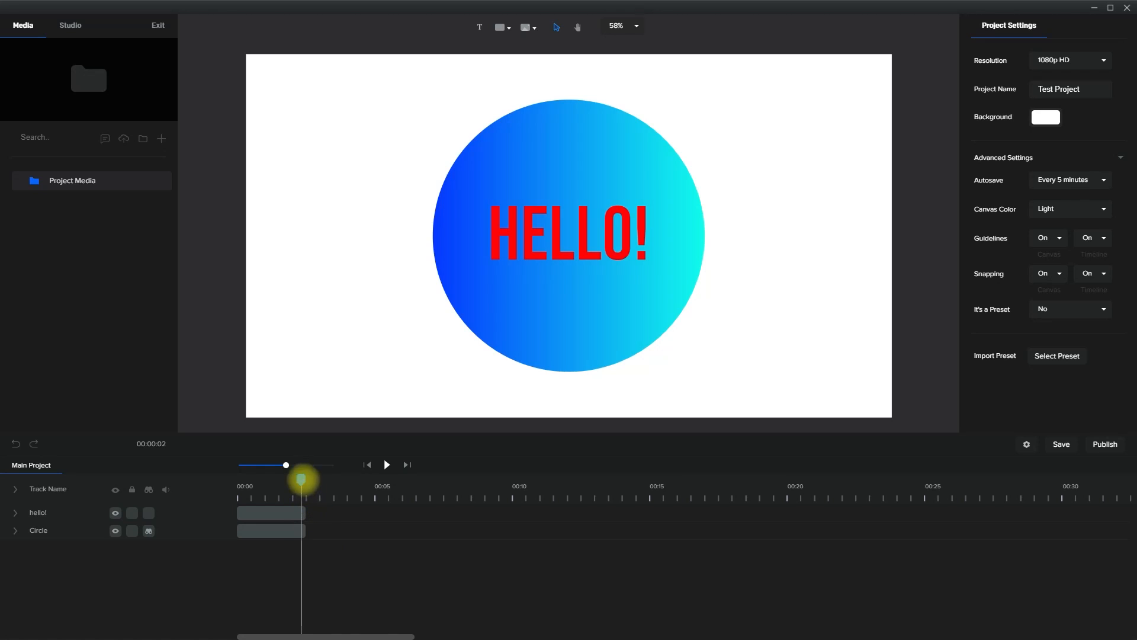
{"action": "left_click", "coordinate": [386, 465]}
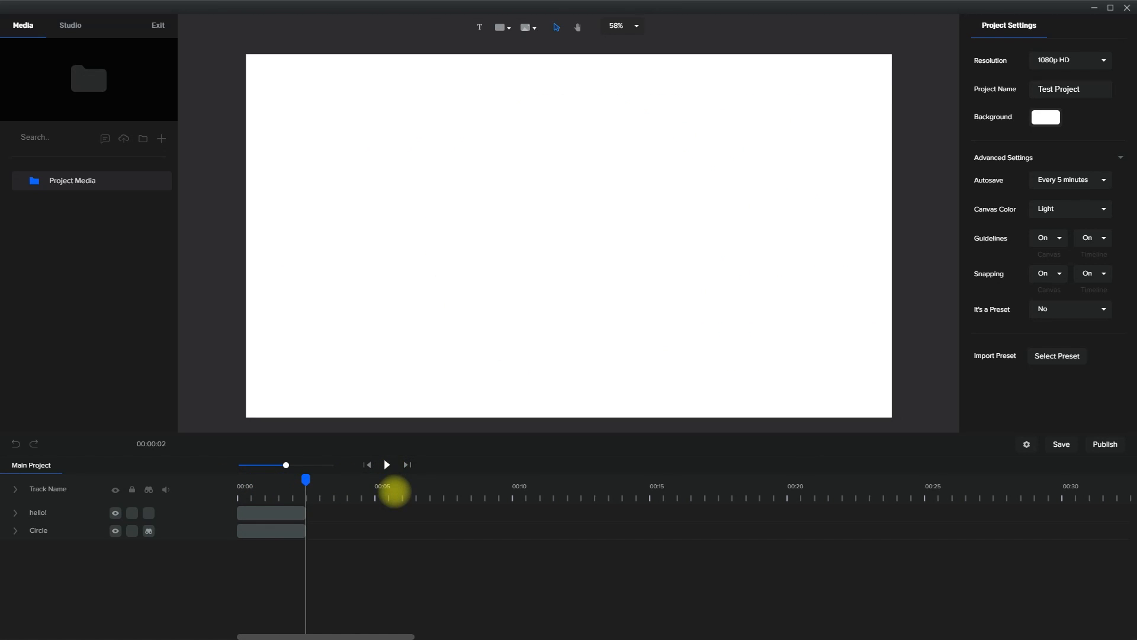
Add the iMac-style desktop computer mockup from the Devices library at the playhead
{"action": "left_click", "coordinate": [530, 26]}
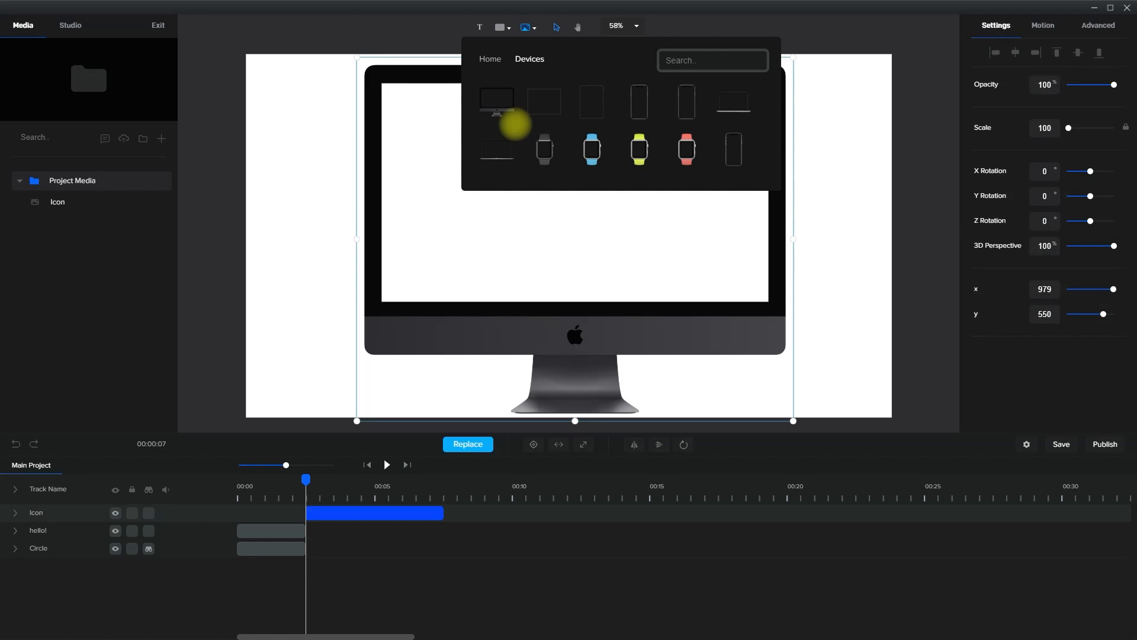
Scale the desktop computer mockup down to about 66 and center it horizontally and vertically on the canvas
{"action": "left_click", "coordinate": [503, 244]}
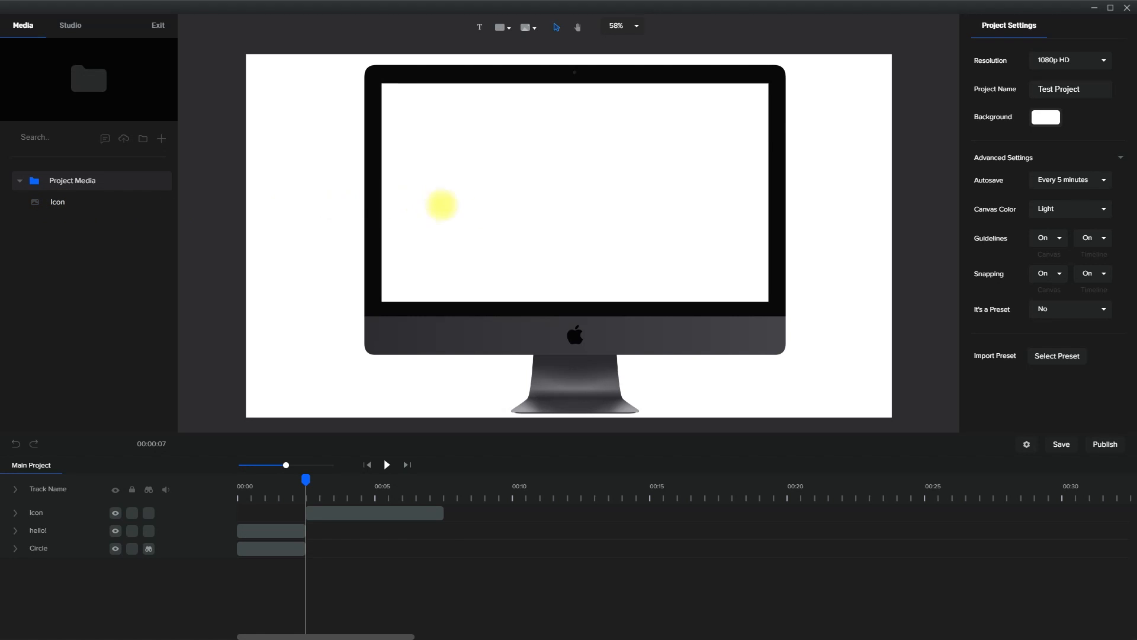
{"action": "left_click", "coordinate": [613, 310]}
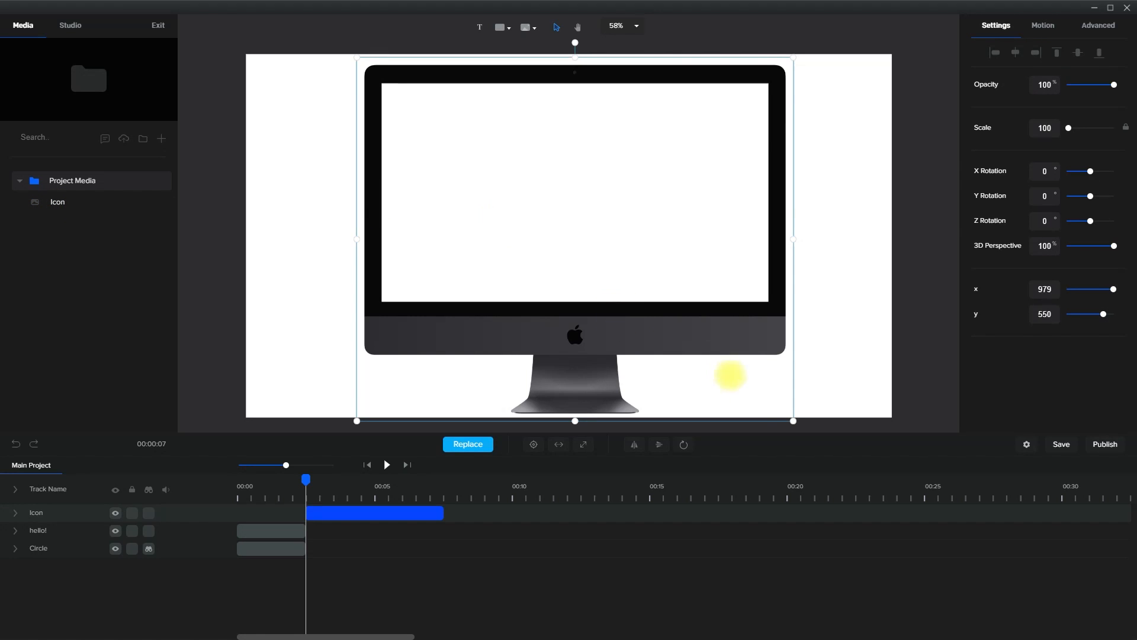
{"action": "left_click_drag", "start_coordinate": [793, 421], "coordinate": [645, 300]}
{"action": "left_click_drag", "start_coordinate": [592, 226], "coordinate": [631, 286]}
{"action": "left_click", "coordinate": [1016, 53]}
{"action": "left_click", "coordinate": [1078, 56]}
Apply the Slide Top entrance animation to the computer mockup and preview it
{"action": "left_click", "coordinate": [1044, 29]}
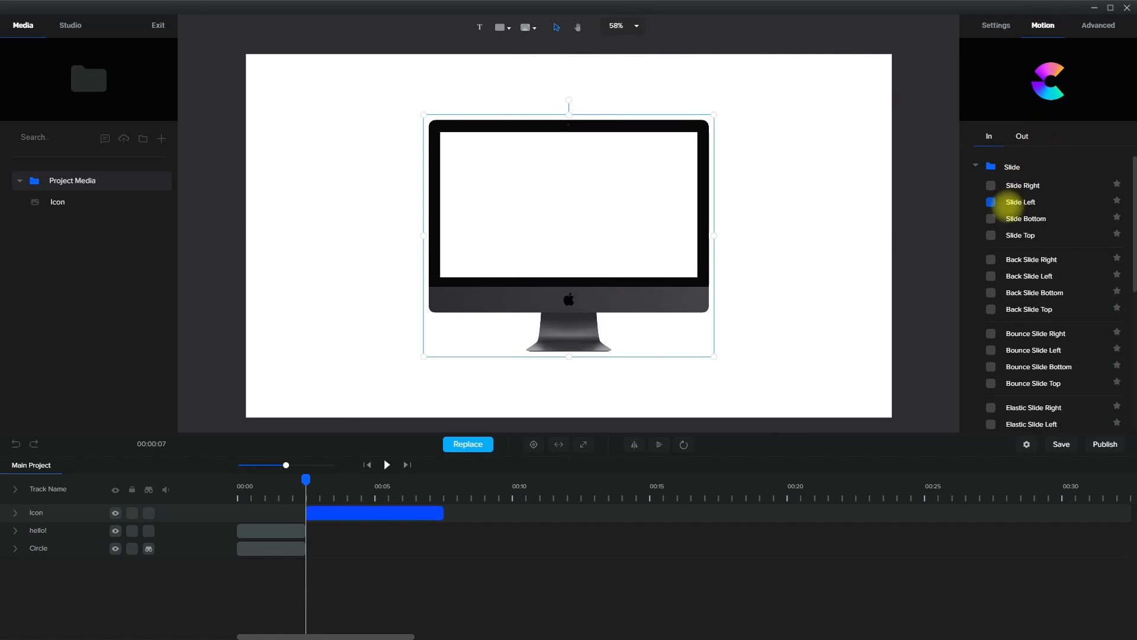
{"action": "left_click", "coordinate": [991, 236]}
{"action": "left_click", "coordinate": [387, 465]}
{"action": "left_click", "coordinate": [387, 464]}
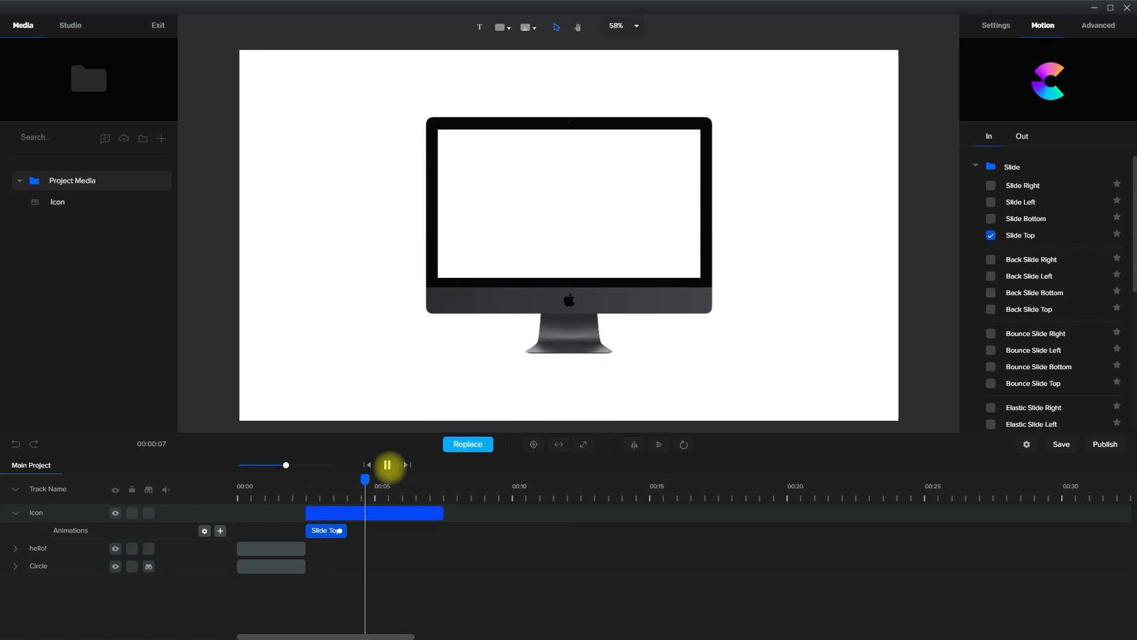
Shorten the Icon clip to end at about 4 seconds and play the whole project from the start
{"action": "left_click_drag", "start_coordinate": [441, 513], "coordinate": [358, 513]}
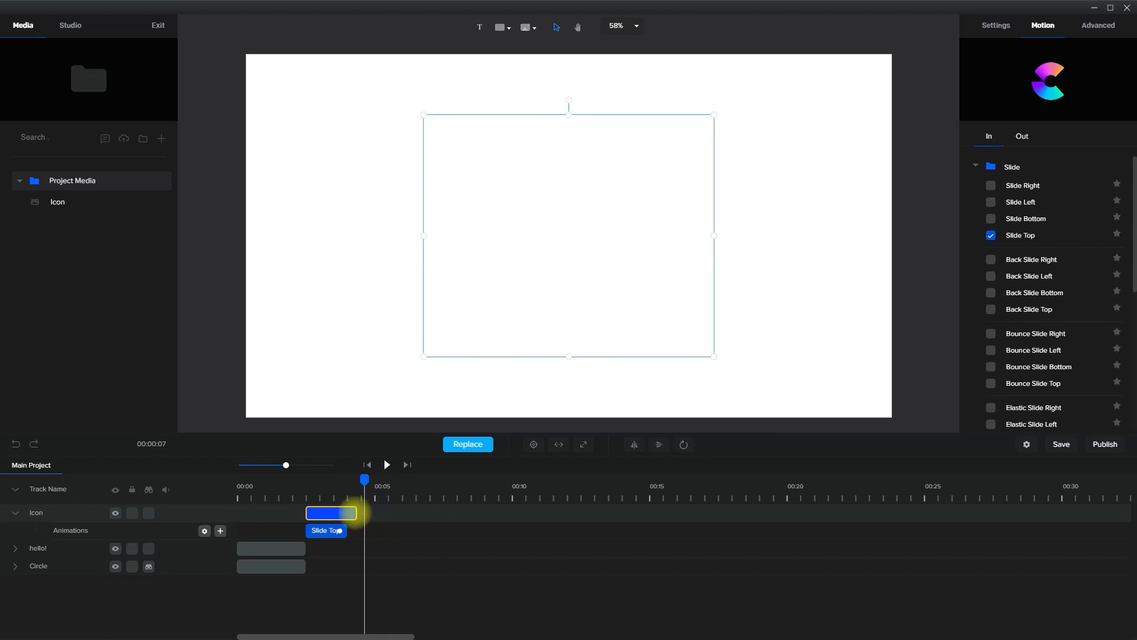
{"action": "left_click", "coordinate": [364, 506]}
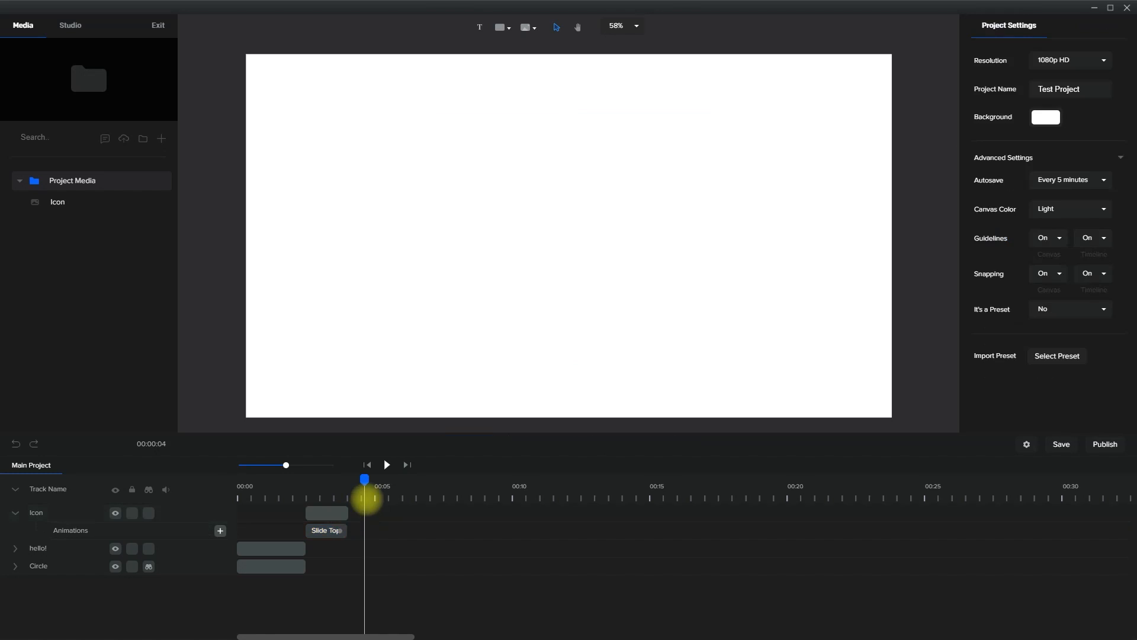
{"action": "left_click", "coordinate": [261, 489]}
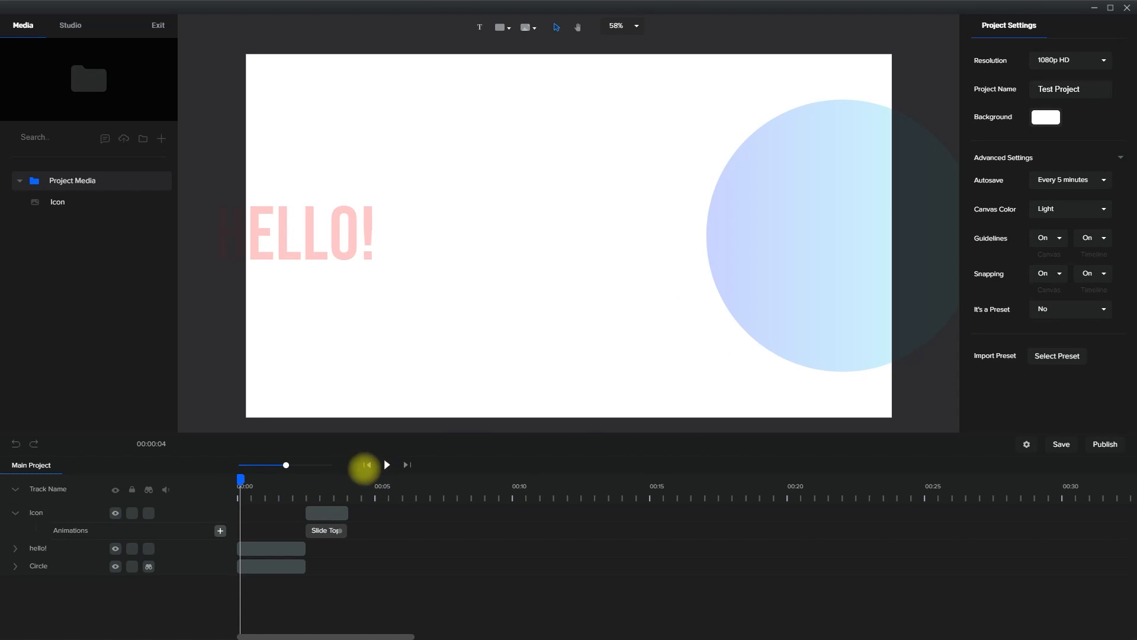
{"action": "left_click", "coordinate": [387, 465]}
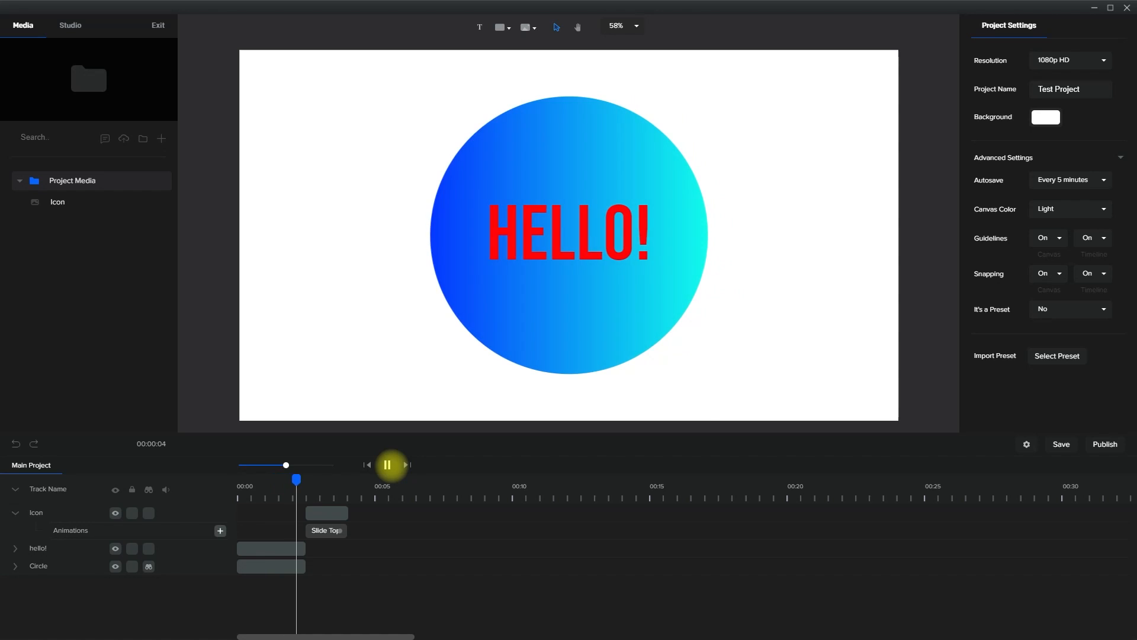
{"action": "left_click", "coordinate": [387, 464]}
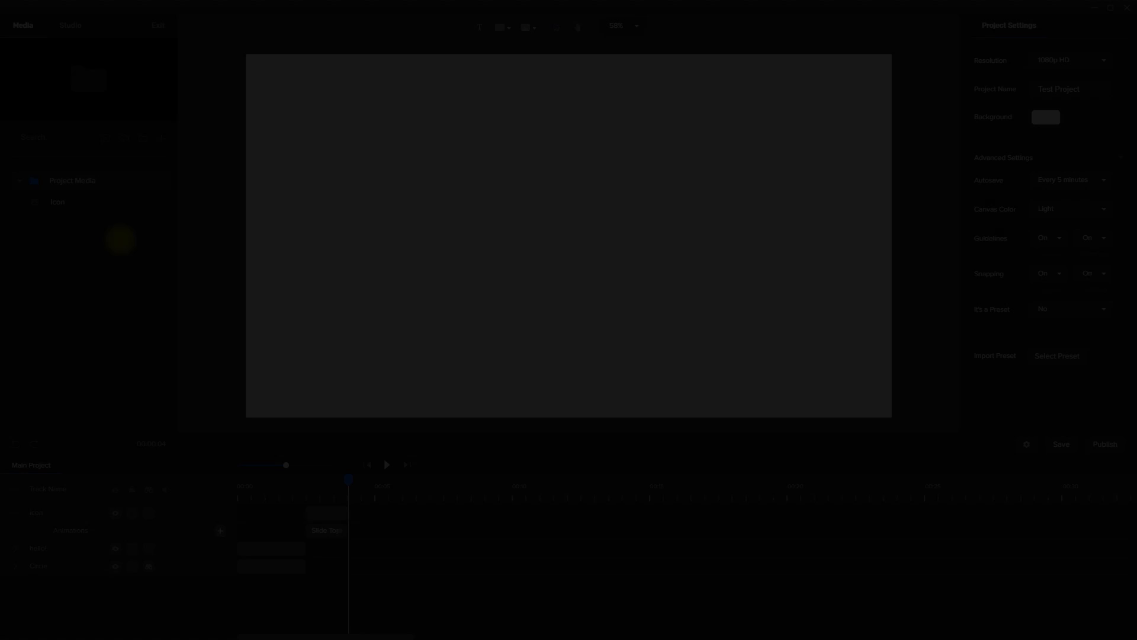
Open the Studio library's Backgrounds category and delete the Icon, hello! and Circle tracks to empty the timeline
{"action": "left_click", "coordinate": [70, 25]}
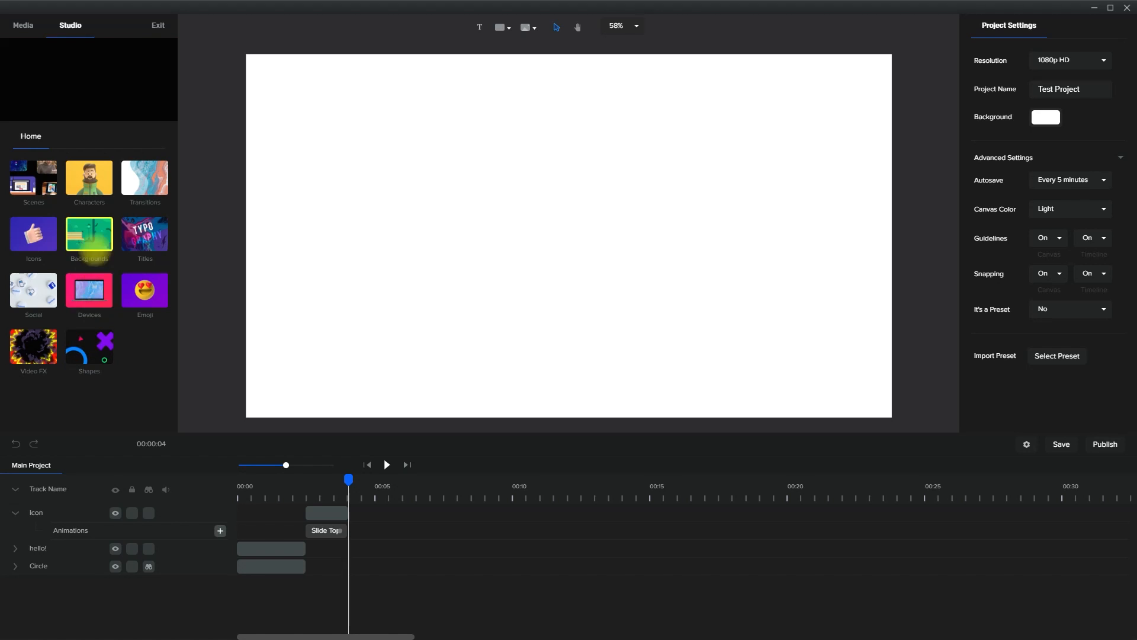
{"action": "left_click", "coordinate": [97, 226]}
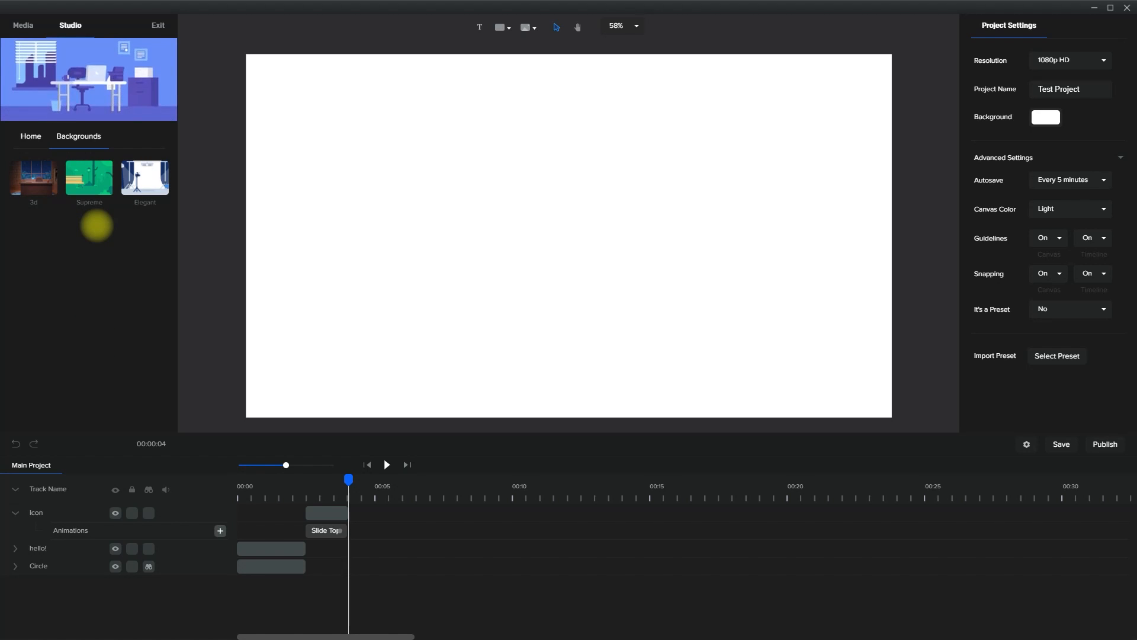
{"action": "left_click", "coordinate": [327, 512]}
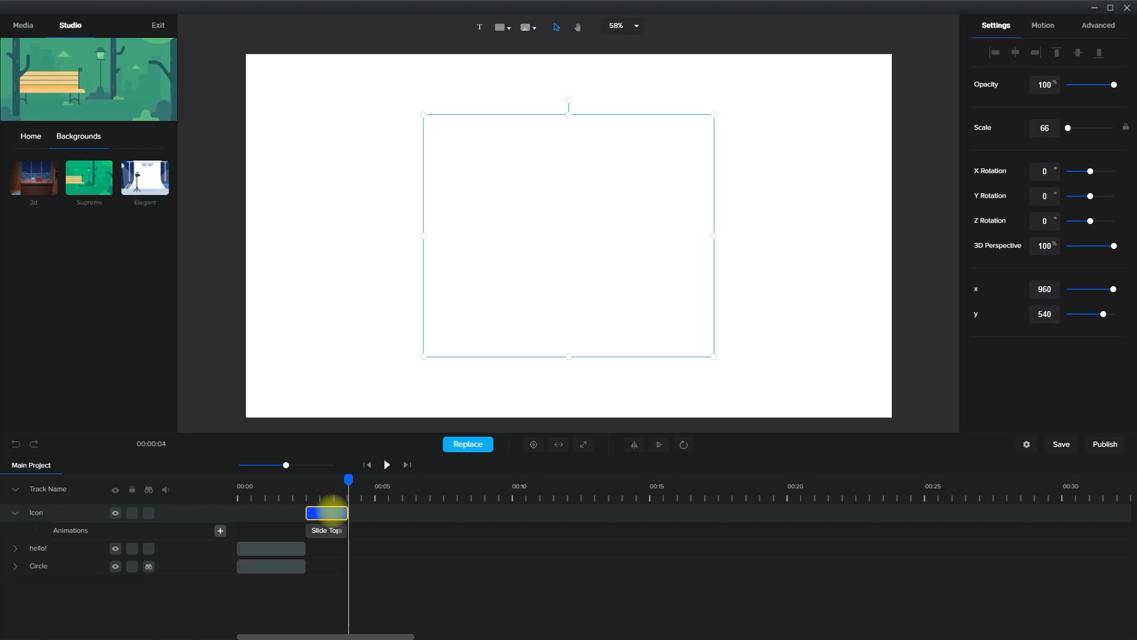
{"action": "left_click", "coordinate": [335, 481]}
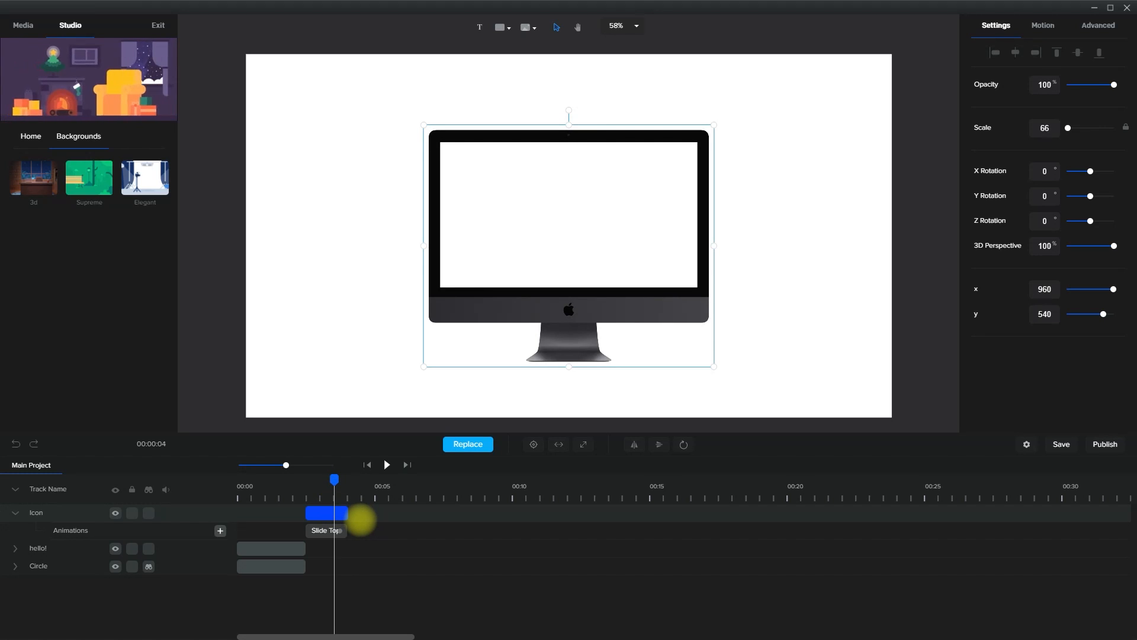
{"action": "key", "text": "Delete"}
{"action": "left_click", "coordinate": [285, 484]}
{"action": "left_click", "coordinate": [288, 513]}
{"action": "key", "text": "Delete"}
{"action": "left_click", "coordinate": [288, 513]}
{"action": "key", "text": "Delete"}
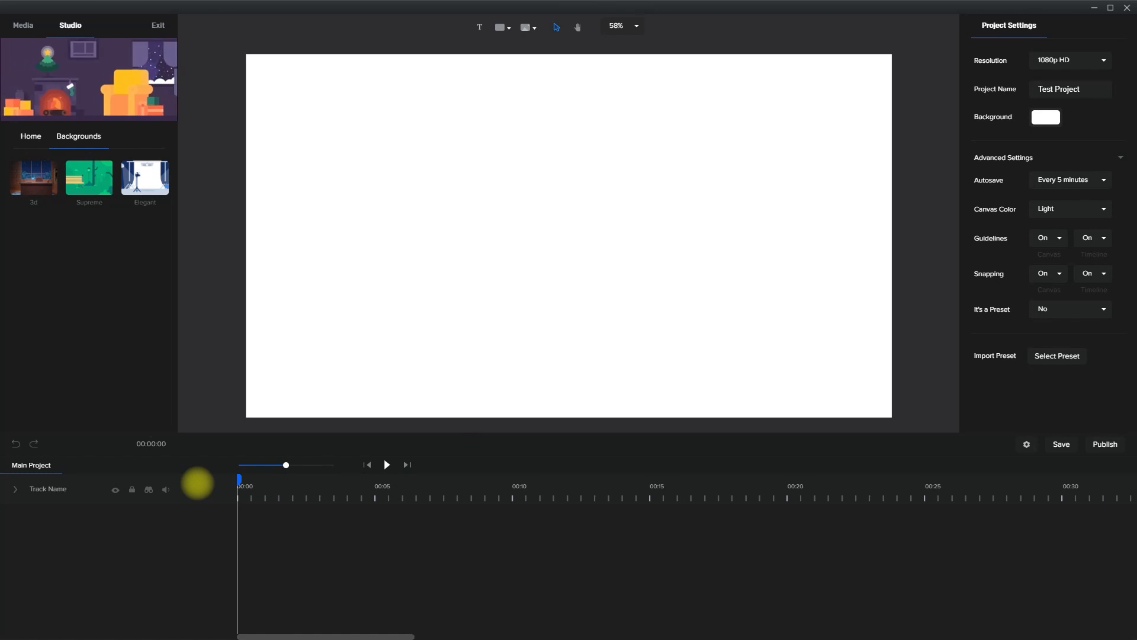
Download the Lounge 3D background, place it on the canvas and play the first few seconds
{"action": "left_click", "coordinate": [34, 177]}
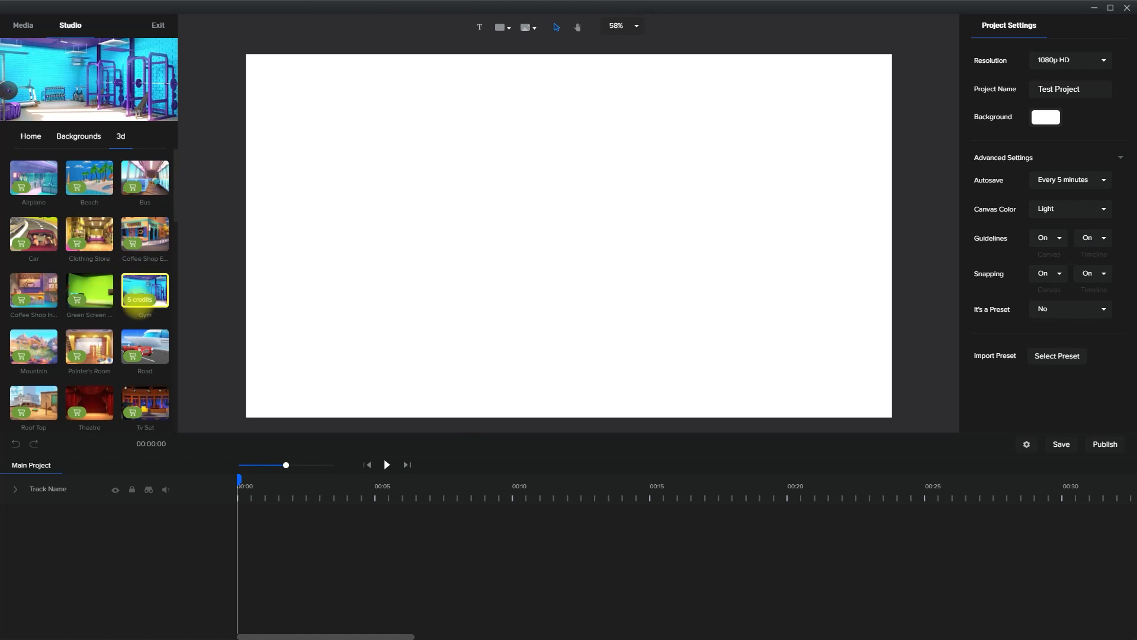
{"action": "scroll", "coordinate": [143, 307], "scroll_direction": "down", "scroll_amount": 10}
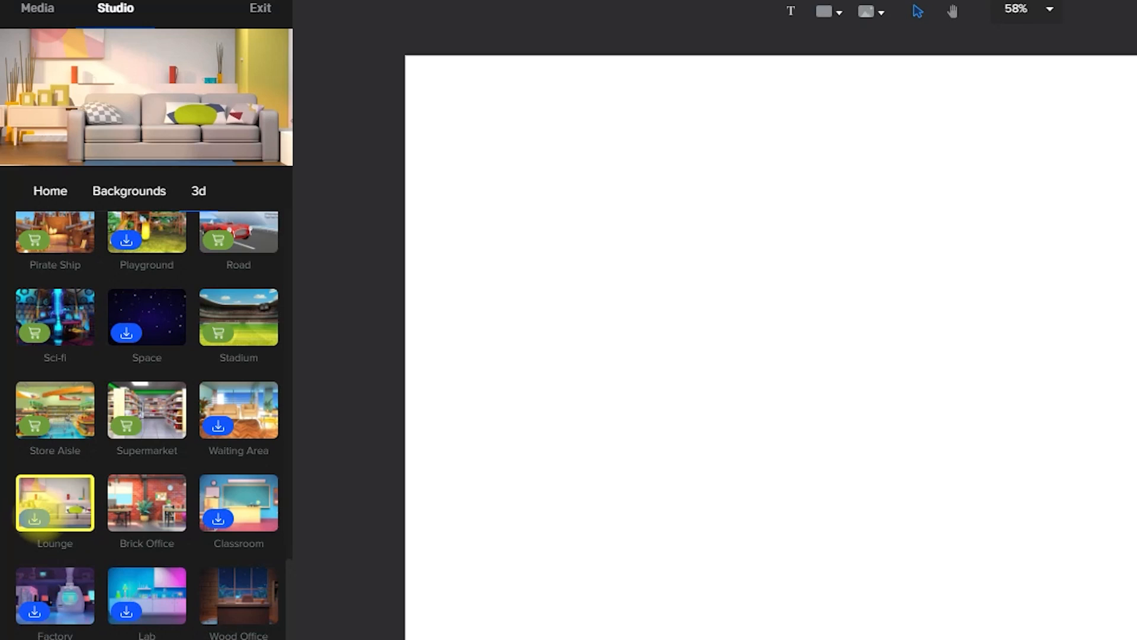
{"action": "left_click", "coordinate": [34, 519]}
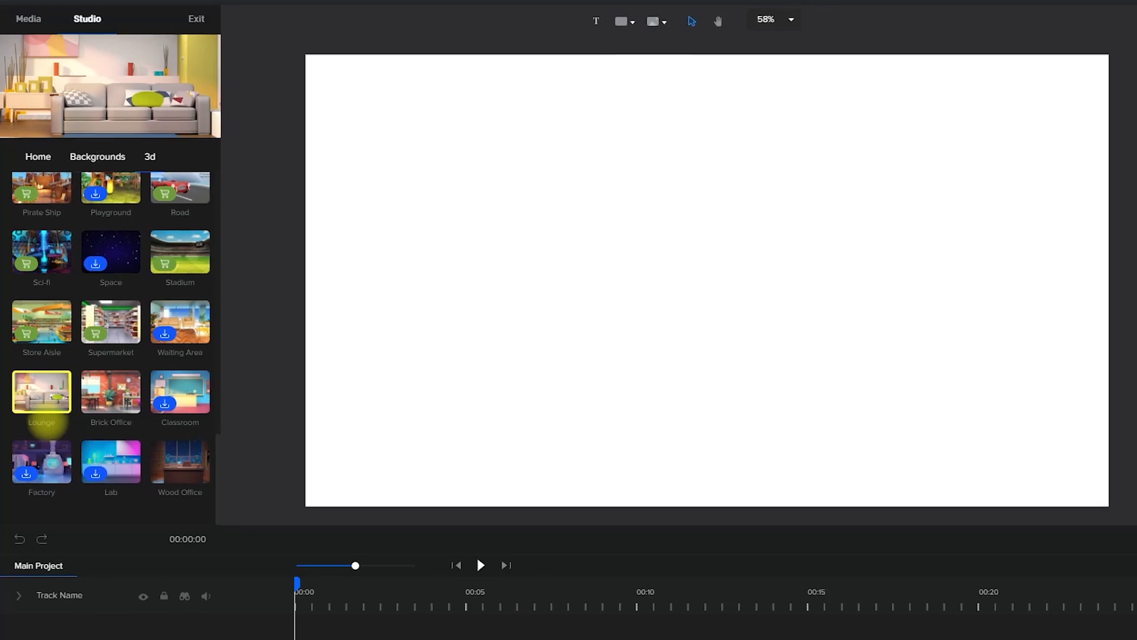
{"action": "left_click_drag", "start_coordinate": [37, 353], "coordinate": [525, 263]}
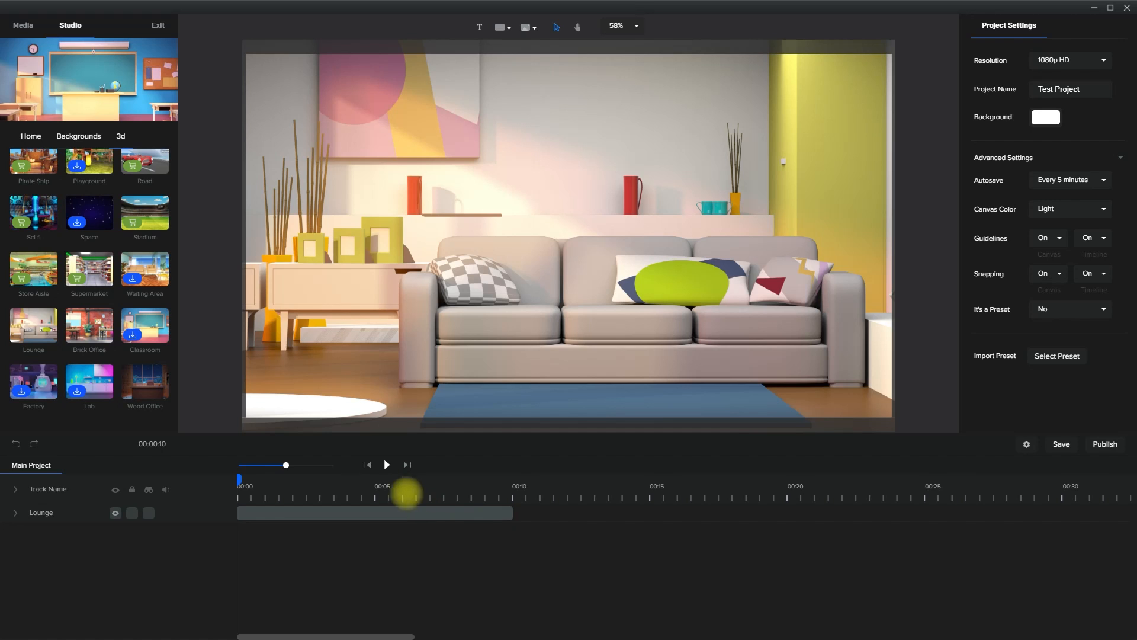
{"action": "left_click", "coordinate": [387, 464]}
{"action": "left_click", "coordinate": [387, 465]}
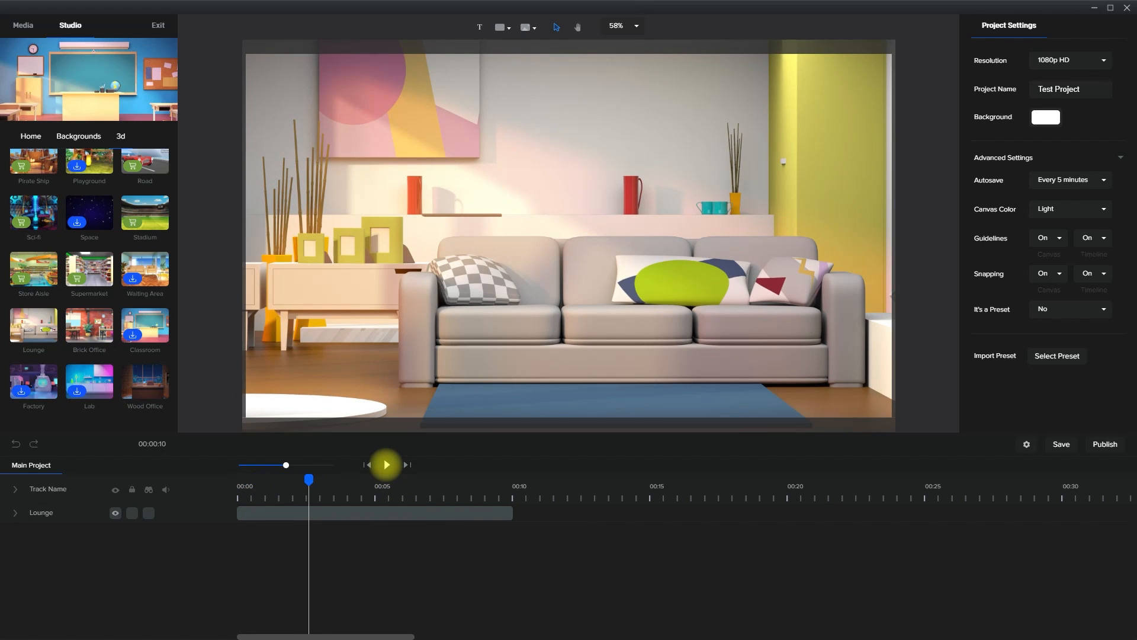
Browse the Colorful, Elegant and Supreme character collections in the Studio library
{"action": "left_click", "coordinate": [37, 136]}
{"action": "left_click", "coordinate": [70, 221]}
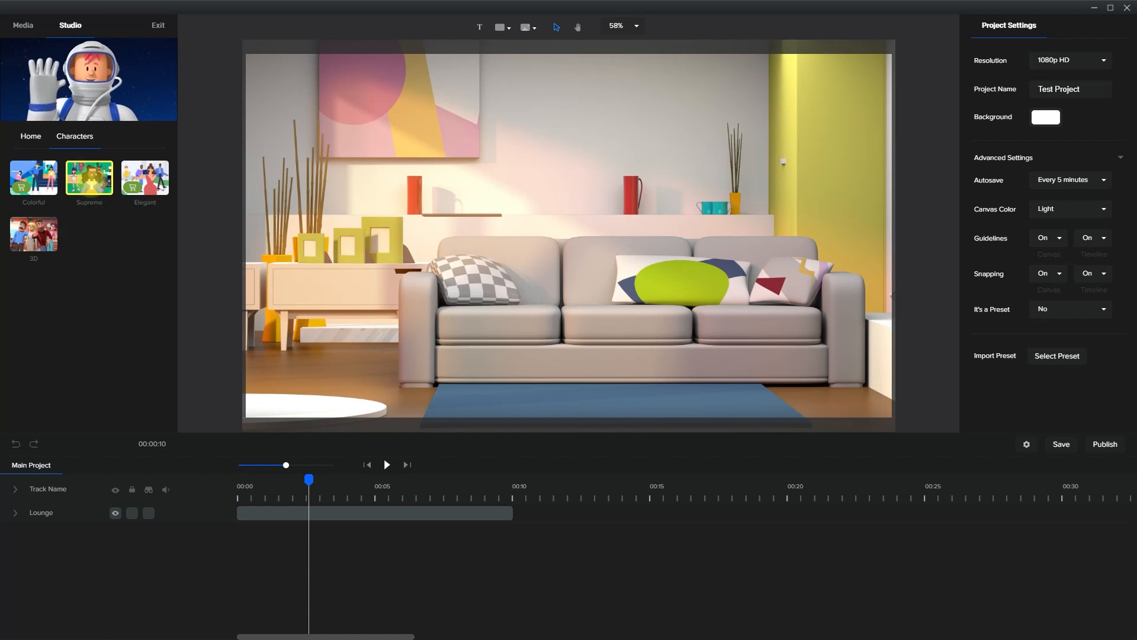
{"action": "left_click", "coordinate": [34, 178]}
{"action": "left_click", "coordinate": [75, 135]}
{"action": "left_click", "coordinate": [145, 177]}
{"action": "left_click", "coordinate": [75, 136]}
{"action": "left_click", "coordinate": [89, 178]}
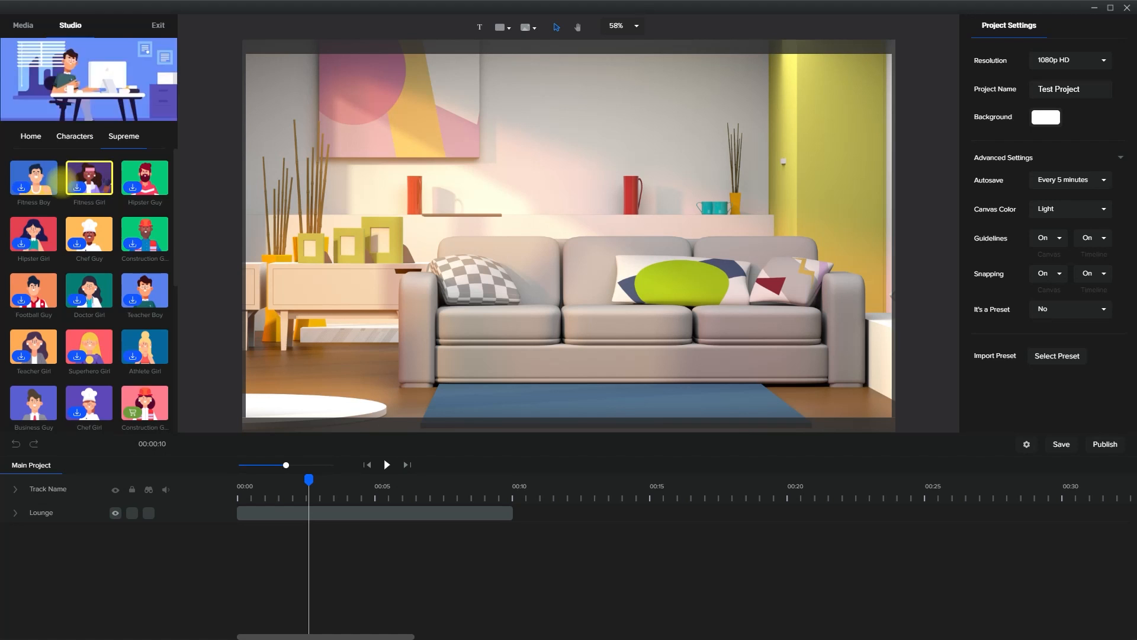
Add the character Tom from the 3D characters collection to the lounge scene
{"action": "left_click", "coordinate": [75, 136]}
{"action": "left_click", "coordinate": [33, 234]}
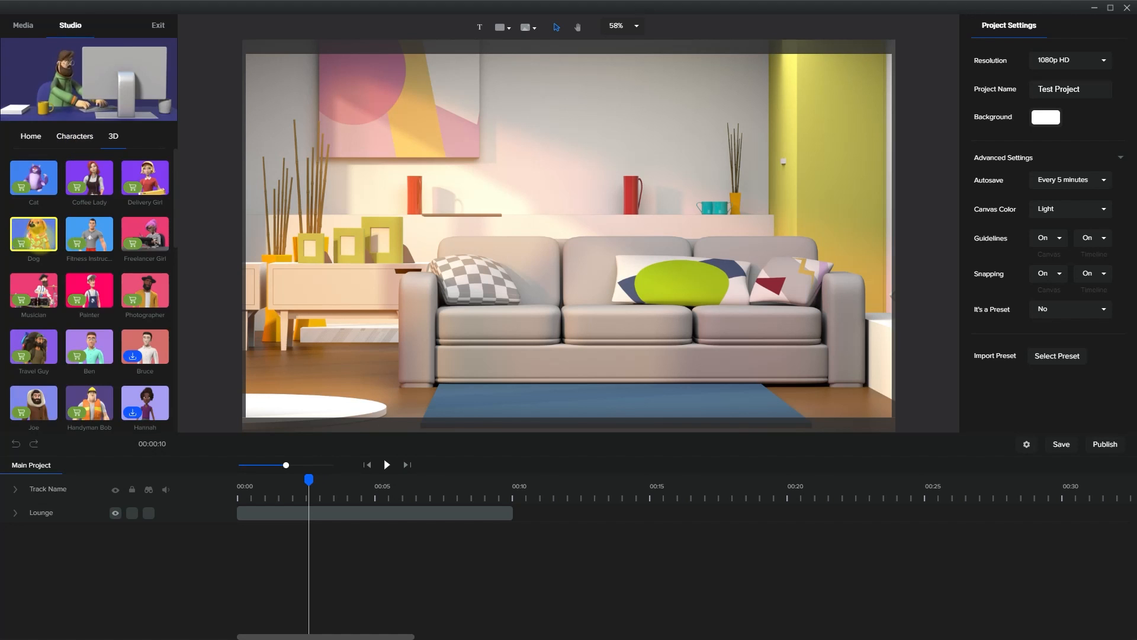
{"action": "scroll", "coordinate": [33, 178], "scroll_direction": "down", "scroll_amount": 5}
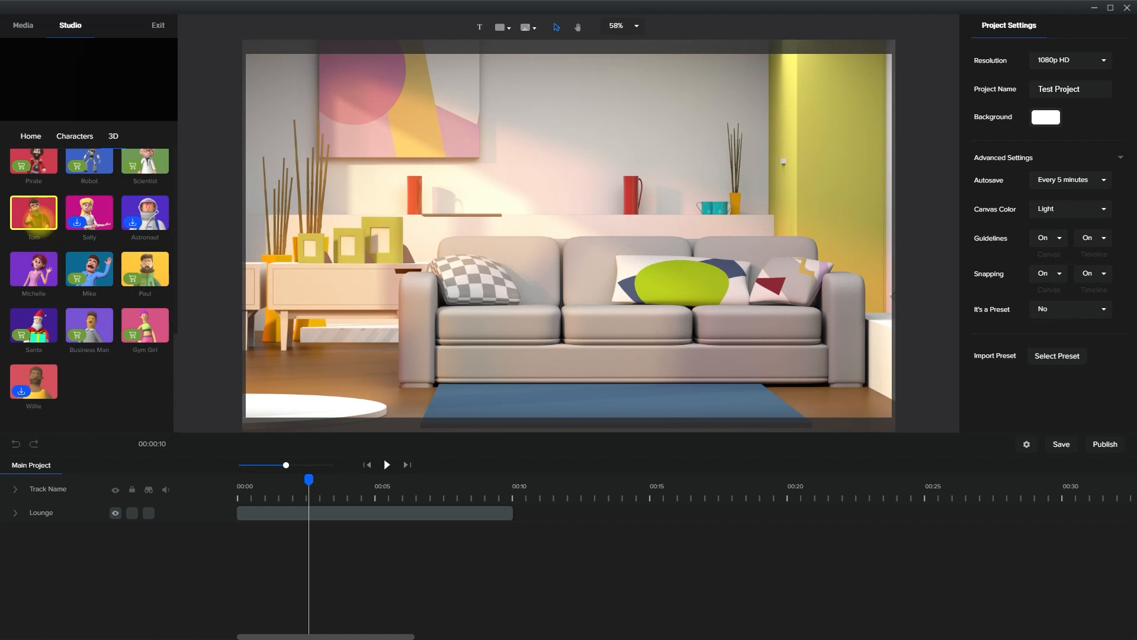
{"action": "scroll", "coordinate": [29, 218], "scroll_direction": "up", "scroll_amount": 1}
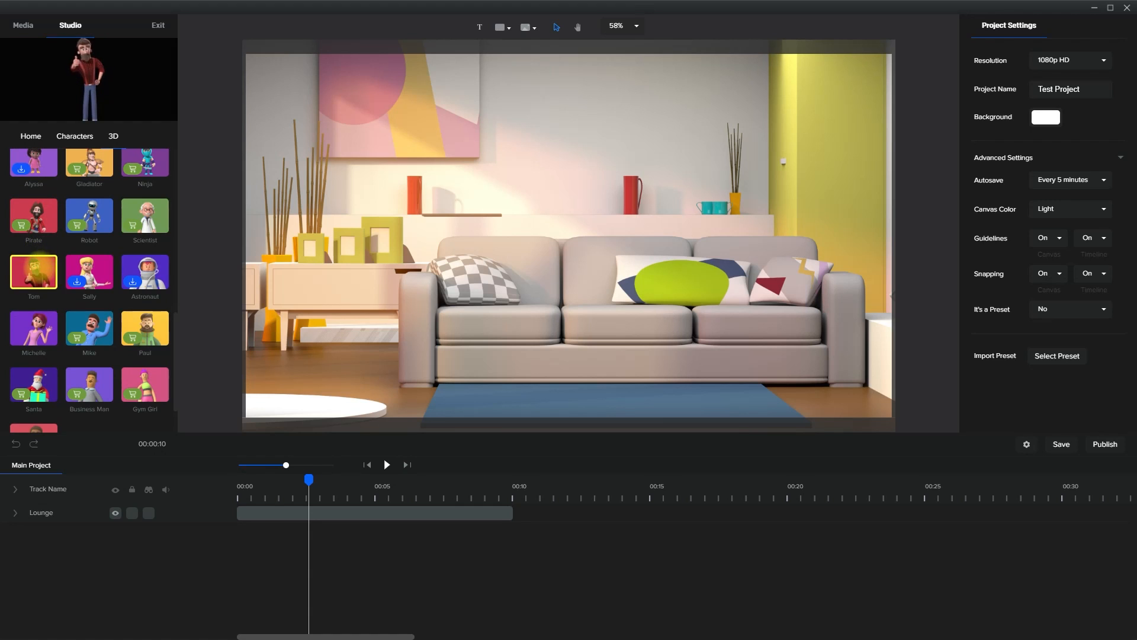
{"action": "left_click_drag", "start_coordinate": [182, 268], "coordinate": [586, 240]}
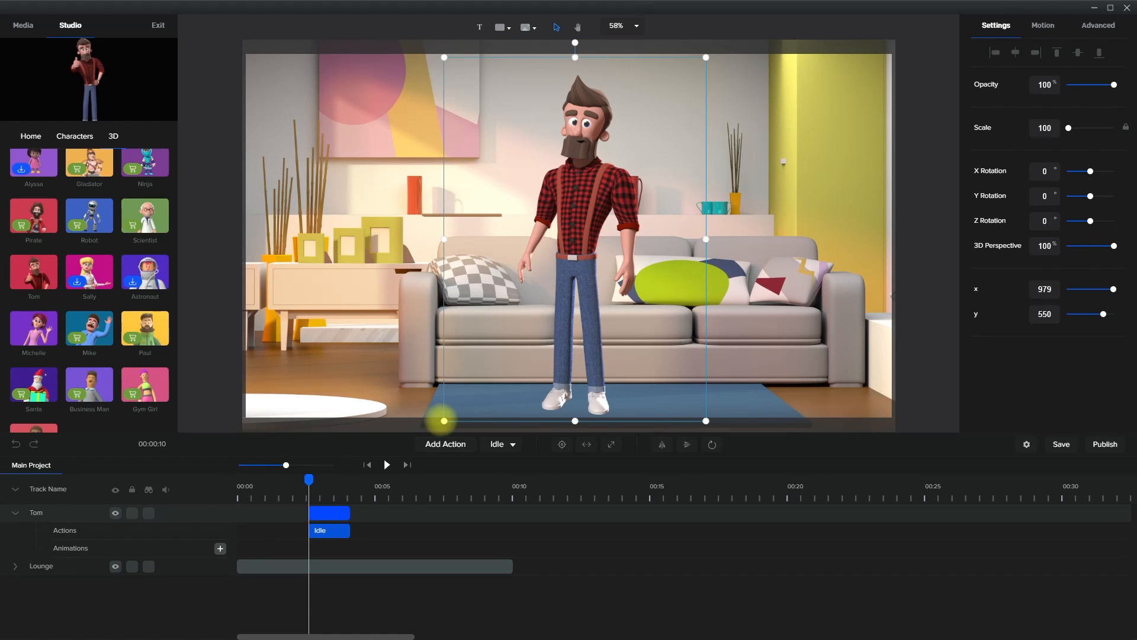
Scale Tom to about 83, stand him on the blue rug in front of the sofa and play from the start
{"action": "left_click_drag", "start_coordinate": [444, 421], "coordinate": [515, 384]}
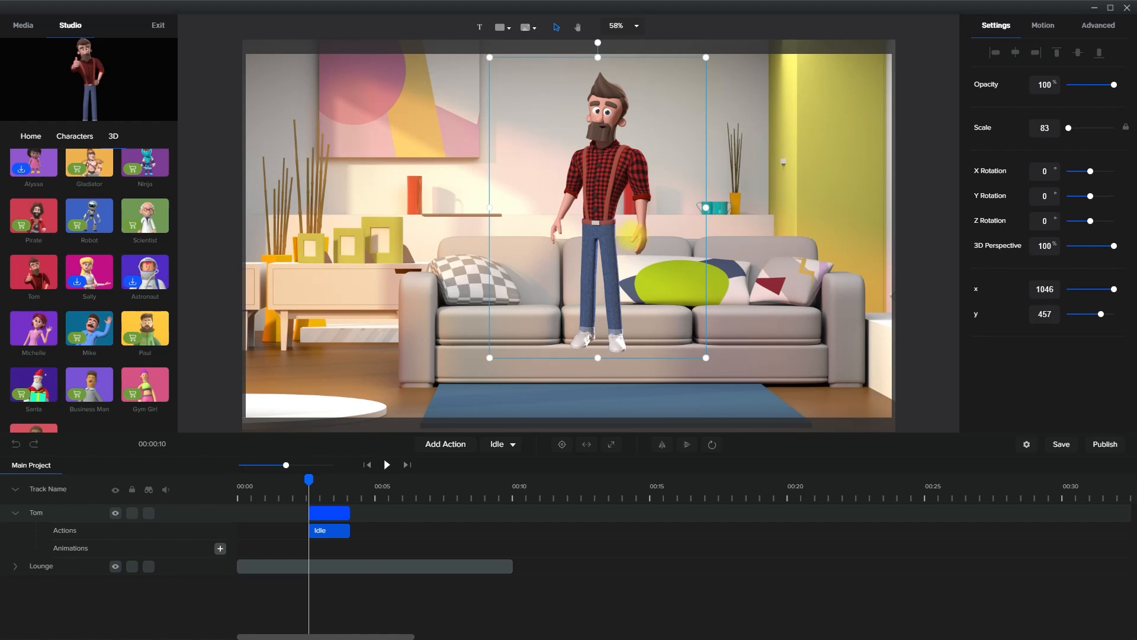
{"action": "left_click_drag", "start_coordinate": [602, 239], "coordinate": [606, 295]}
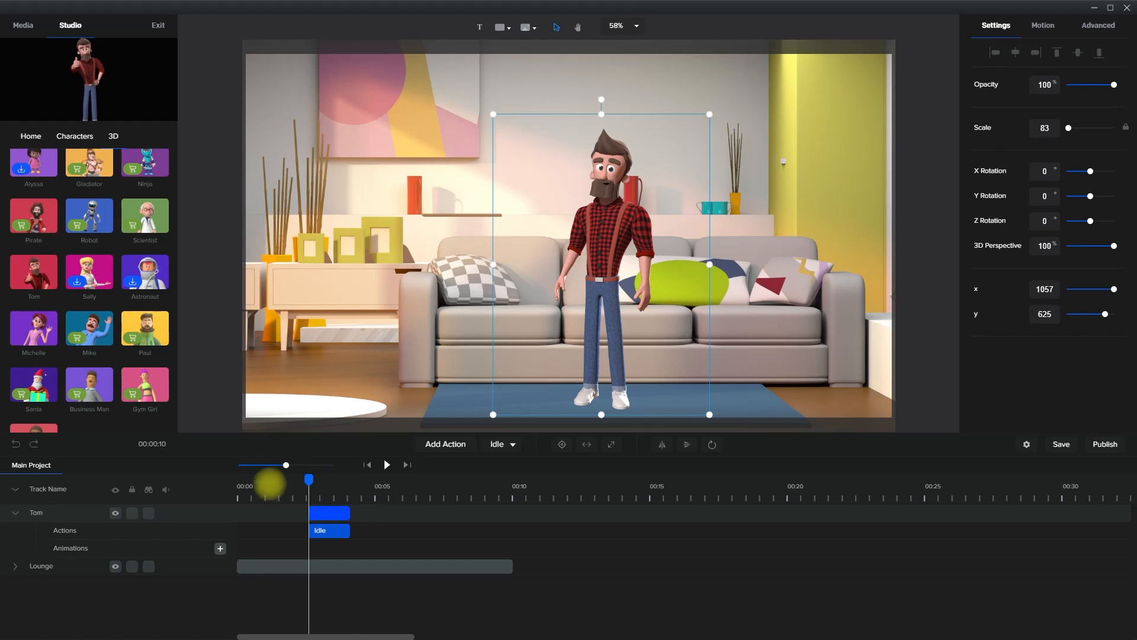
{"action": "left_click", "coordinate": [240, 486]}
{"action": "left_click", "coordinate": [387, 464]}
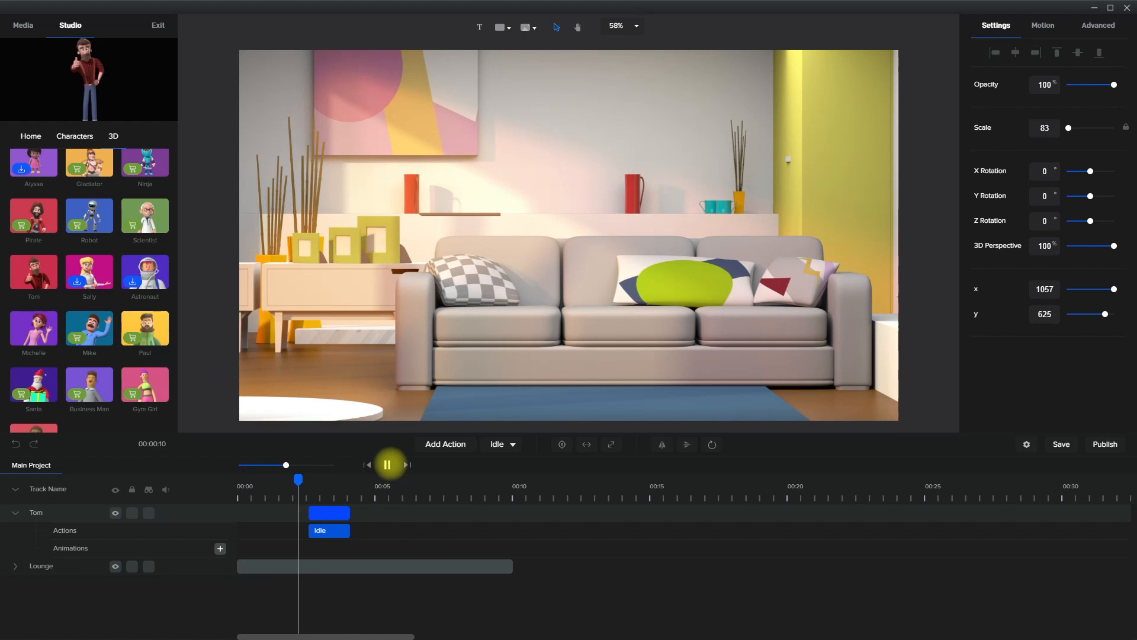
{"action": "left_click", "coordinate": [387, 464]}
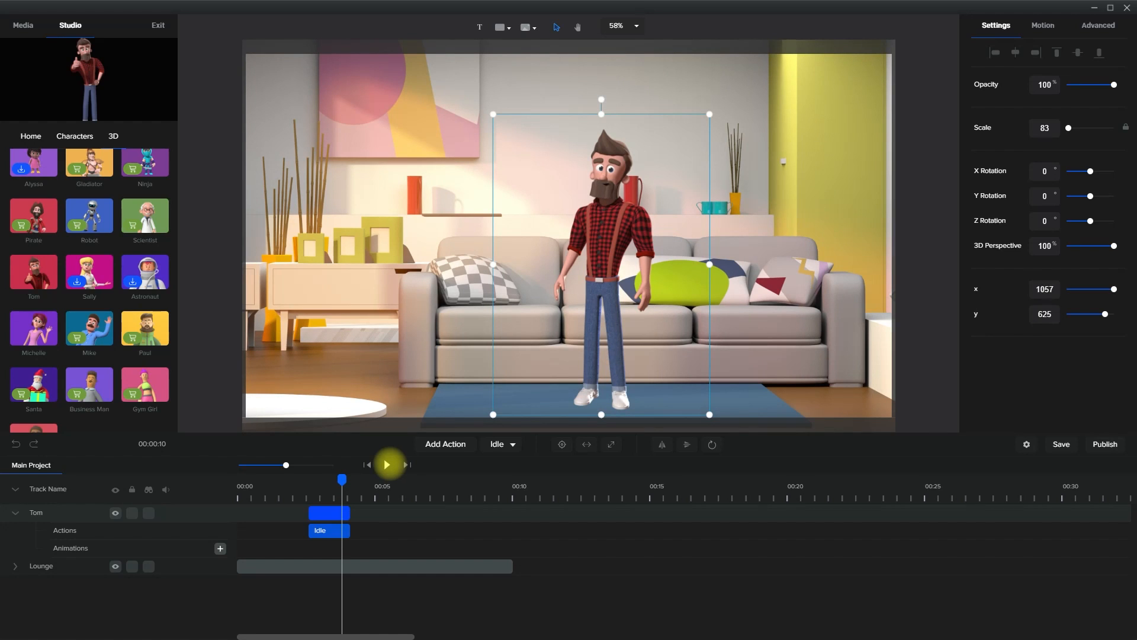
Move Tom's clip to the start of the timeline and preview his Idle action
{"action": "left_click", "coordinate": [338, 513]}
{"action": "left_click_drag", "start_coordinate": [329, 513], "coordinate": [257, 513]}
{"action": "left_click_drag", "start_coordinate": [342, 479], "coordinate": [210, 477]}
{"action": "left_click", "coordinate": [387, 464]}
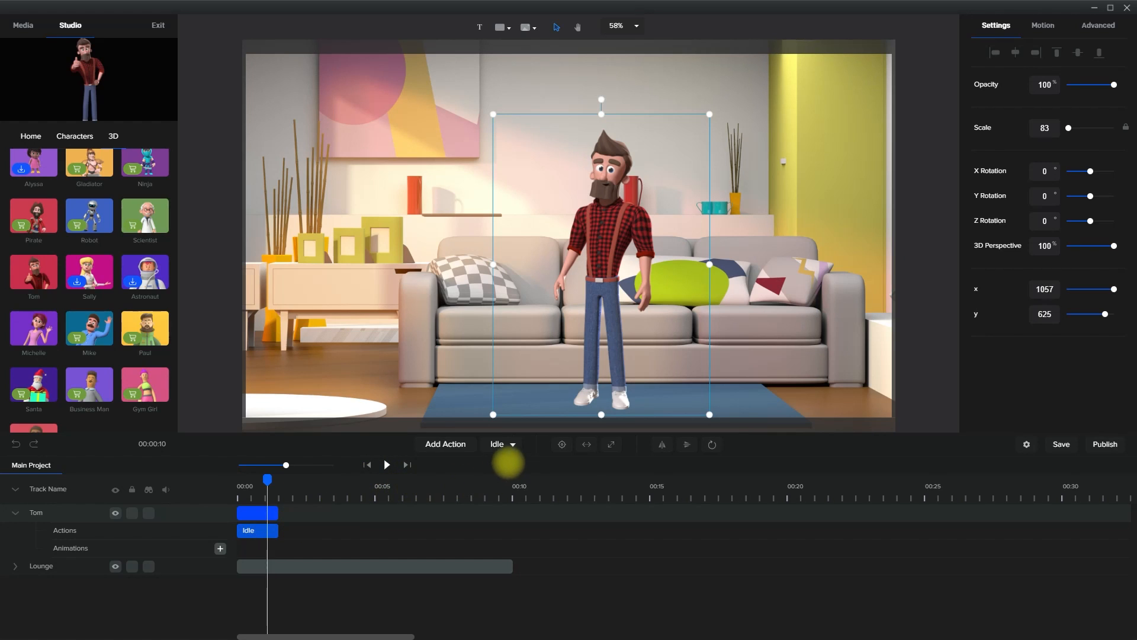
Change Tom's action from Idle to Waving and play the scene from the start
{"action": "left_click", "coordinate": [513, 445]}
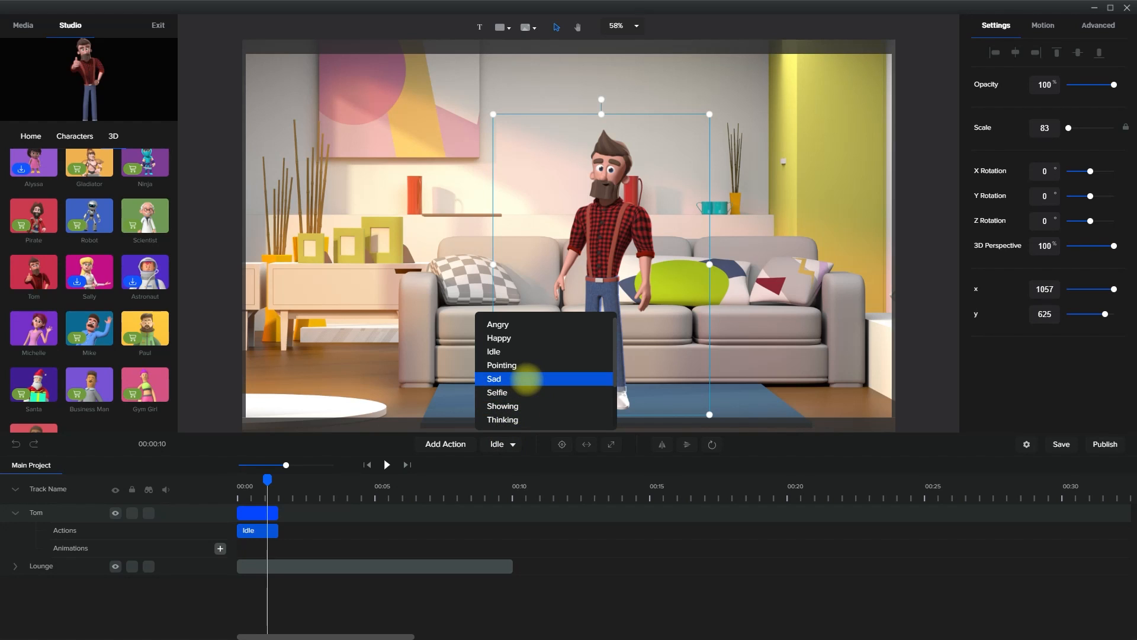
{"action": "scroll", "coordinate": [525, 382], "scroll_direction": "down", "scroll_amount": 2}
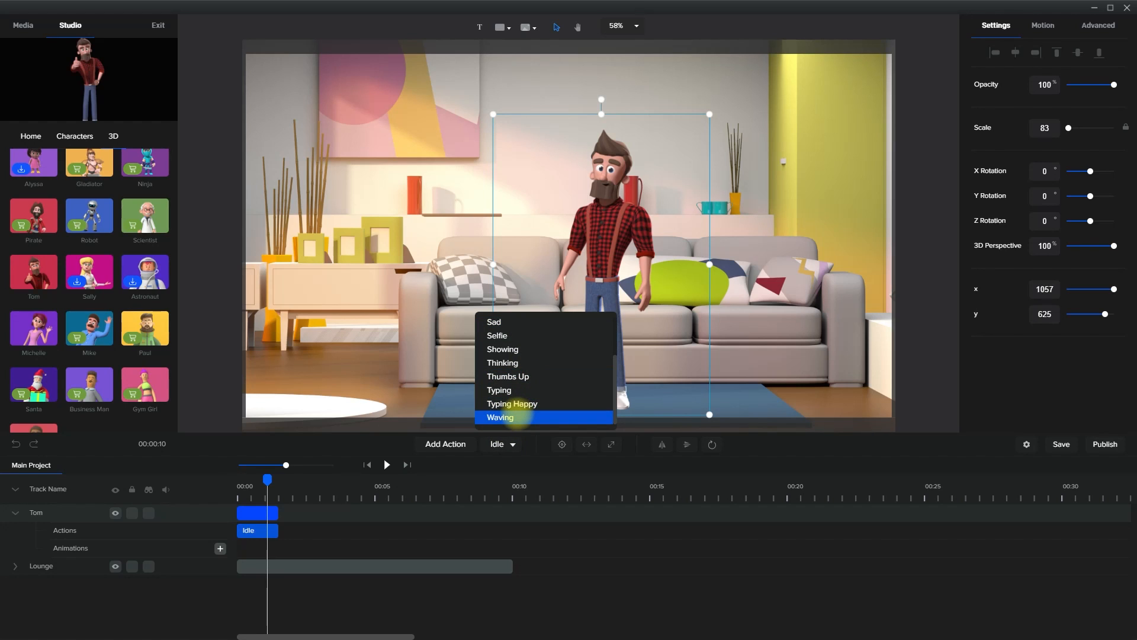
{"action": "left_click", "coordinate": [518, 417]}
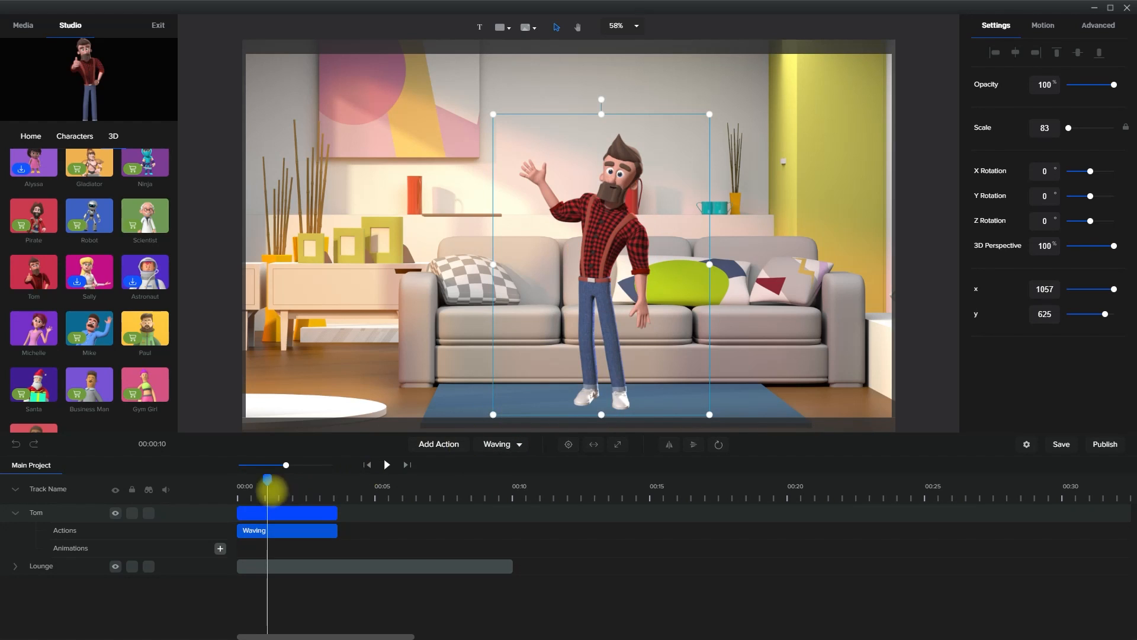
{"action": "left_click", "coordinate": [240, 487]}
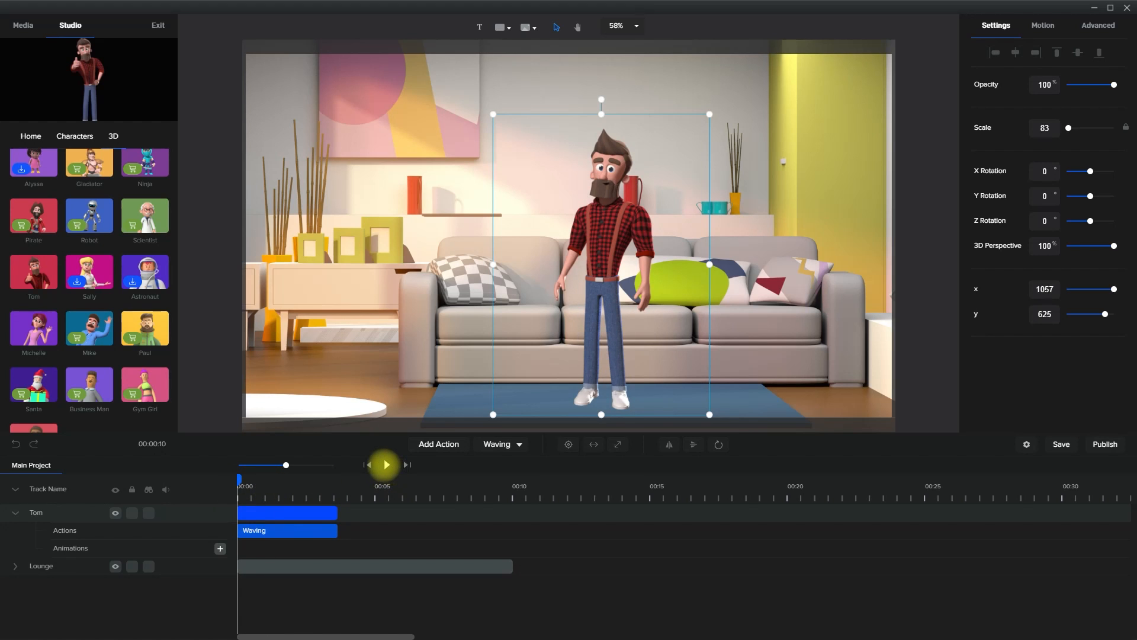
{"action": "left_click", "coordinate": [386, 464]}
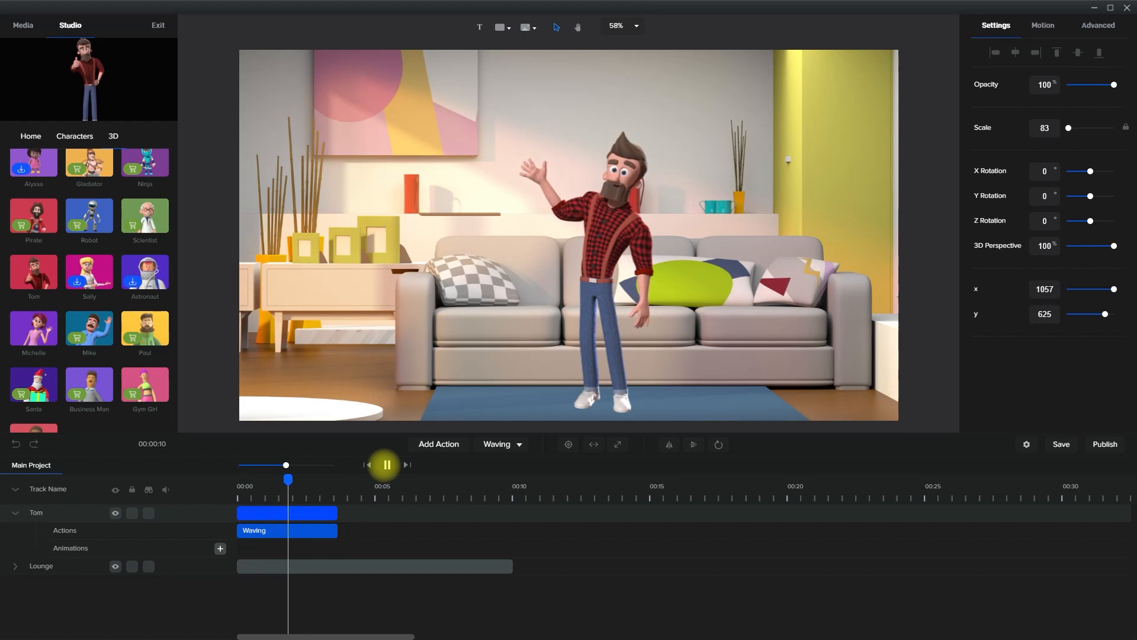
Stop the playback and add a Thumbs Up action after Tom's Waving action
{"action": "left_click", "coordinate": [386, 464]}
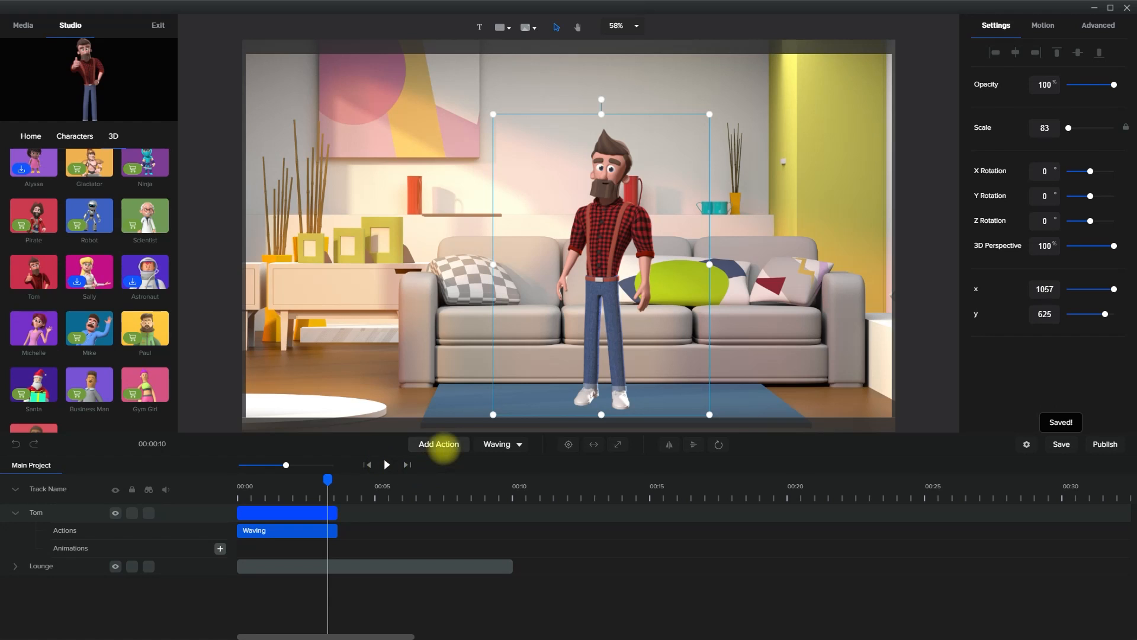
{"action": "left_click", "coordinate": [442, 445]}
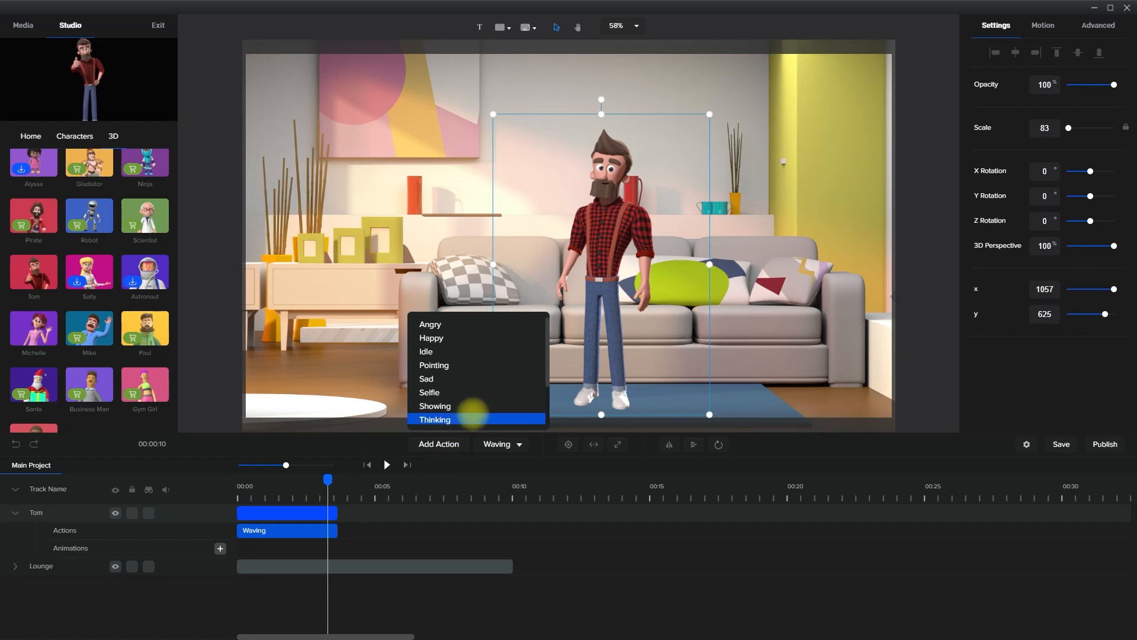
{"action": "scroll", "coordinate": [468, 409], "scroll_direction": "down", "scroll_amount": 2}
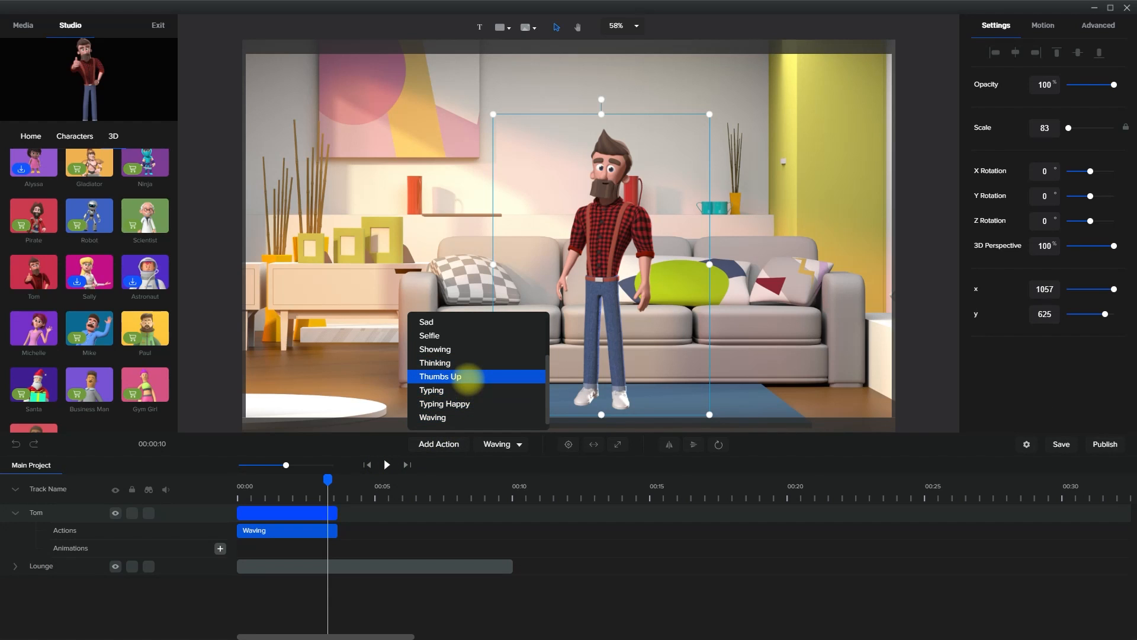
{"action": "left_click", "coordinate": [468, 377]}
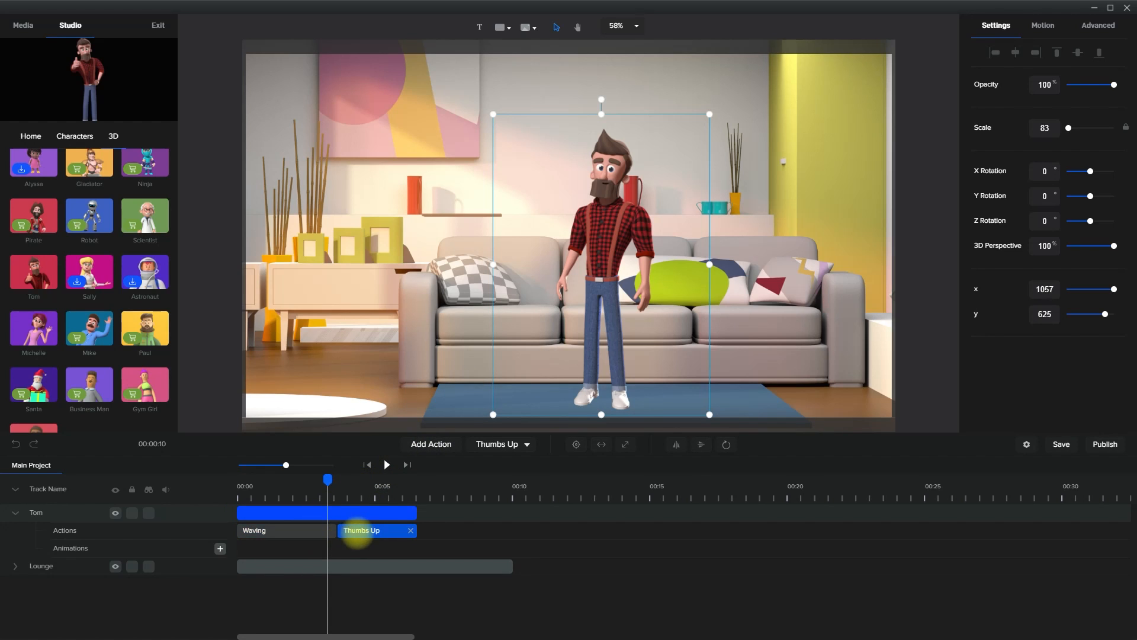
Play the scene from the start to preview Tom's Waving and Thumbs Up actions in sequence
{"action": "left_click_drag", "start_coordinate": [329, 478], "coordinate": [215, 478]}
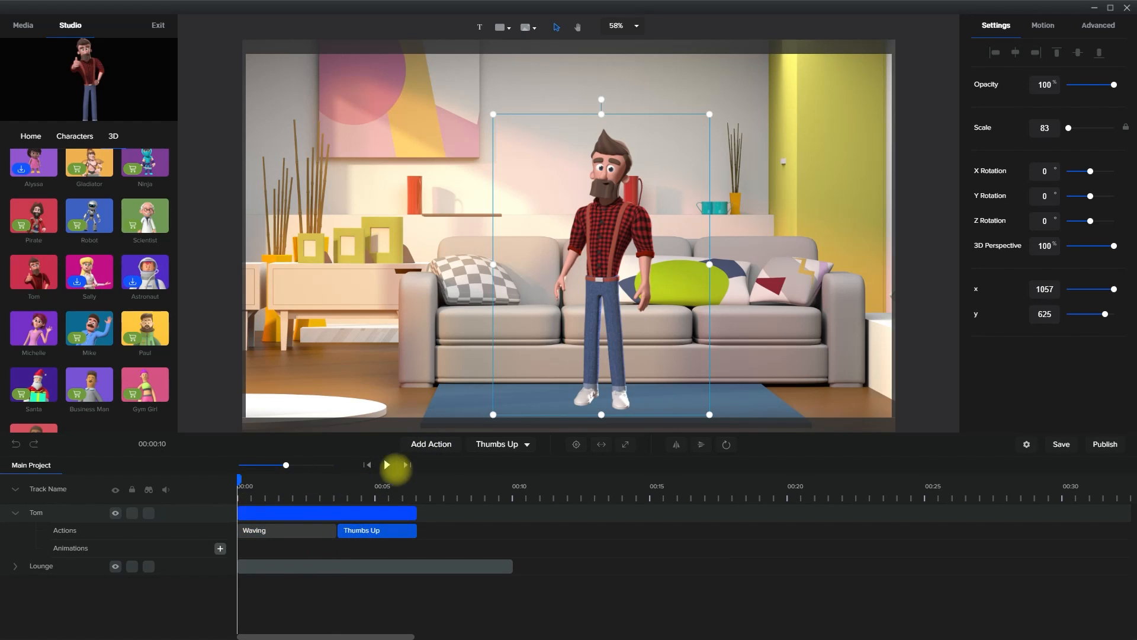
{"action": "left_click", "coordinate": [387, 465]}
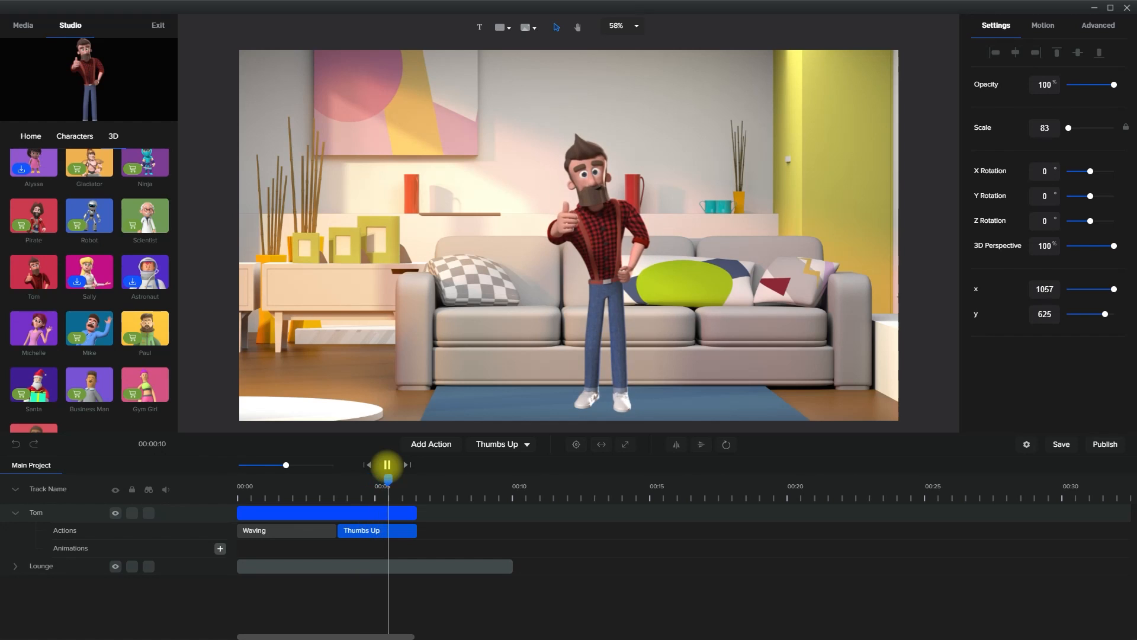
{"action": "left_click", "coordinate": [387, 465]}
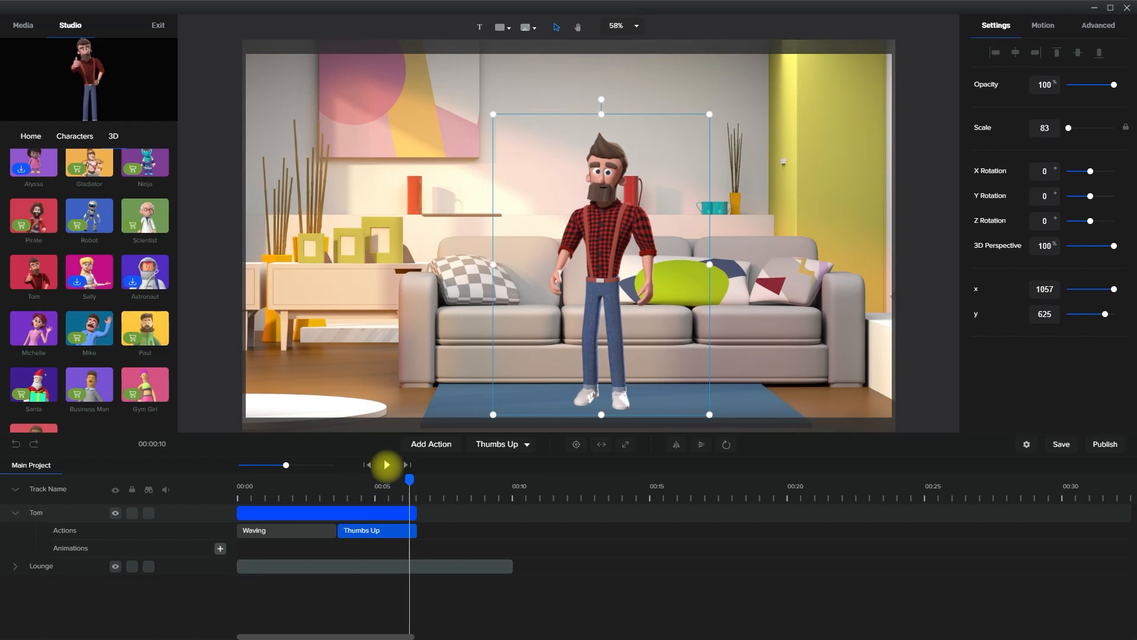
{"action": "left_click", "coordinate": [388, 465]}
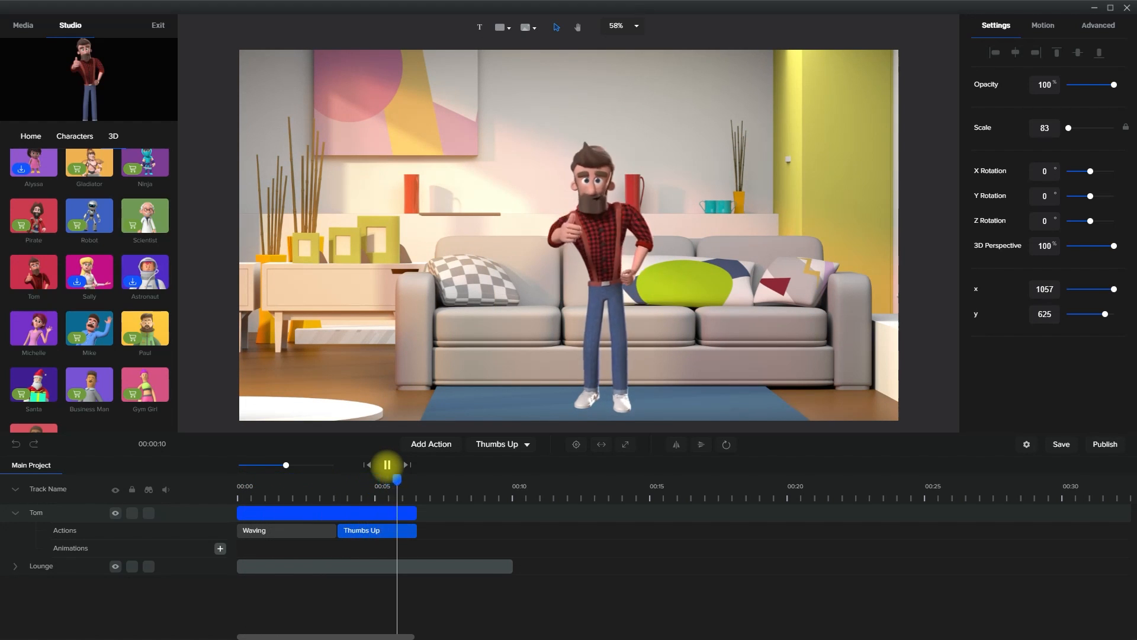
{"action": "left_click", "coordinate": [387, 465]}
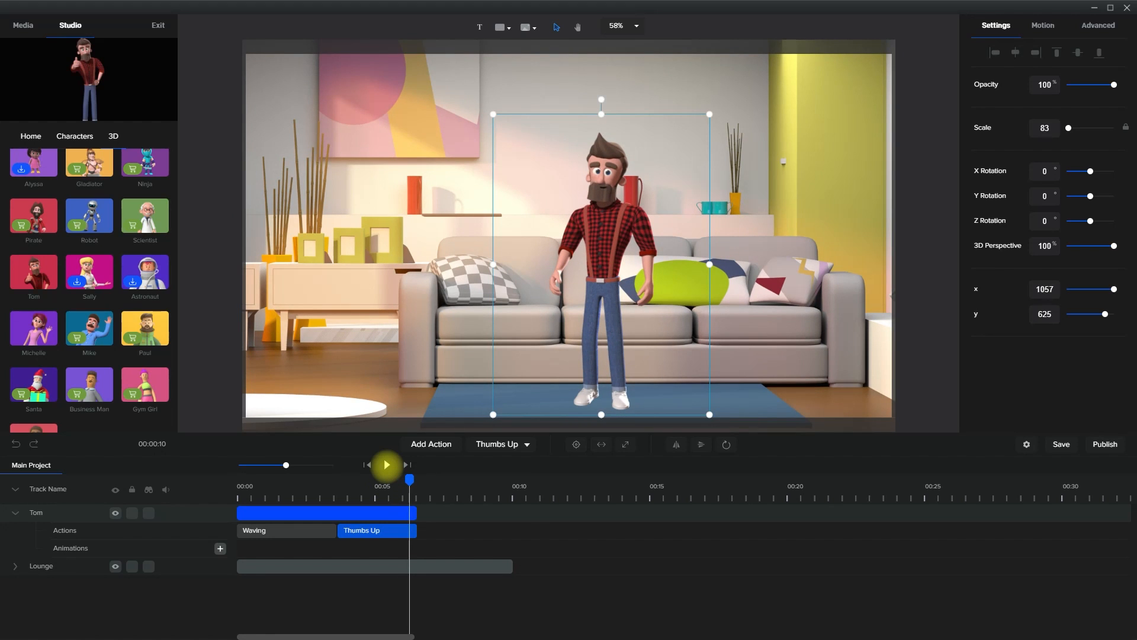
{"action": "left_click", "coordinate": [603, 599]}
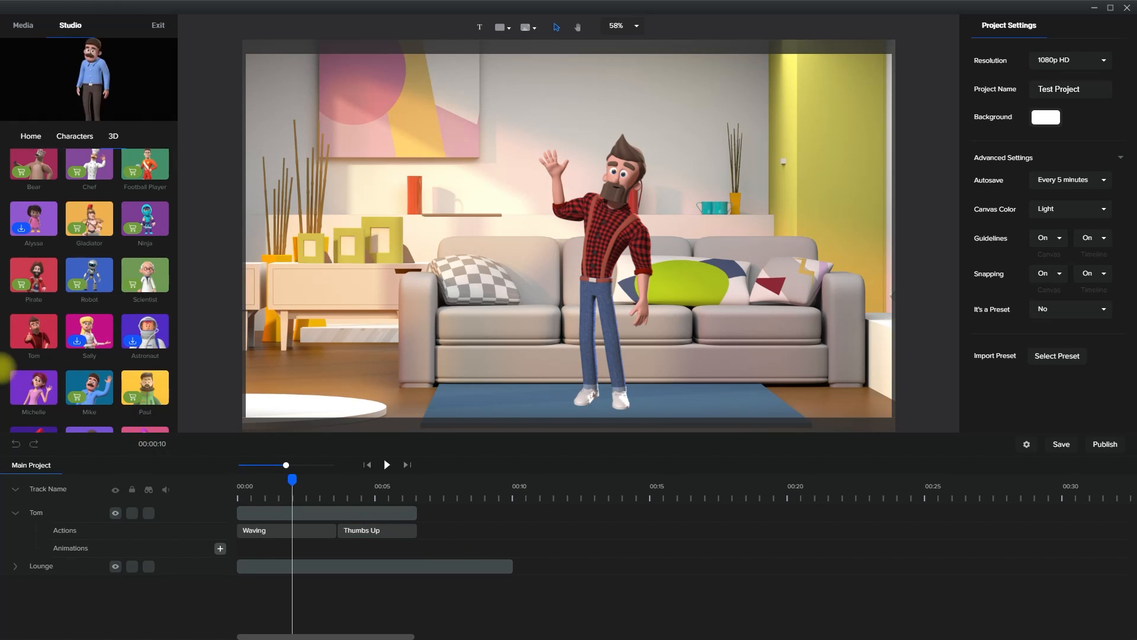
Add the 3D character Michelle to the scene, scale her to about 89 and stand her on the rug beside Tom
{"action": "scroll", "coordinate": [33, 388], "scroll_direction": "down", "scroll_amount": 1}
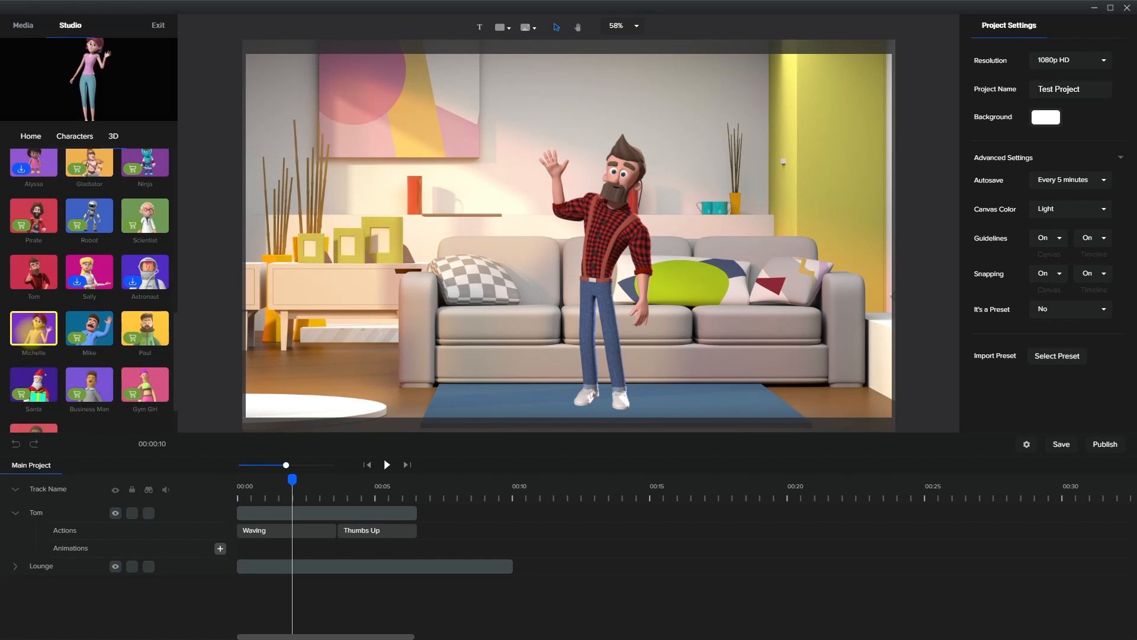
{"action": "left_click_drag", "start_coordinate": [34, 328], "coordinate": [462, 289]}
{"action": "left_click_drag", "start_coordinate": [599, 293], "coordinate": [461, 308]}
{"action": "left_click_drag", "start_coordinate": [305, 72], "coordinate": [343, 101]}
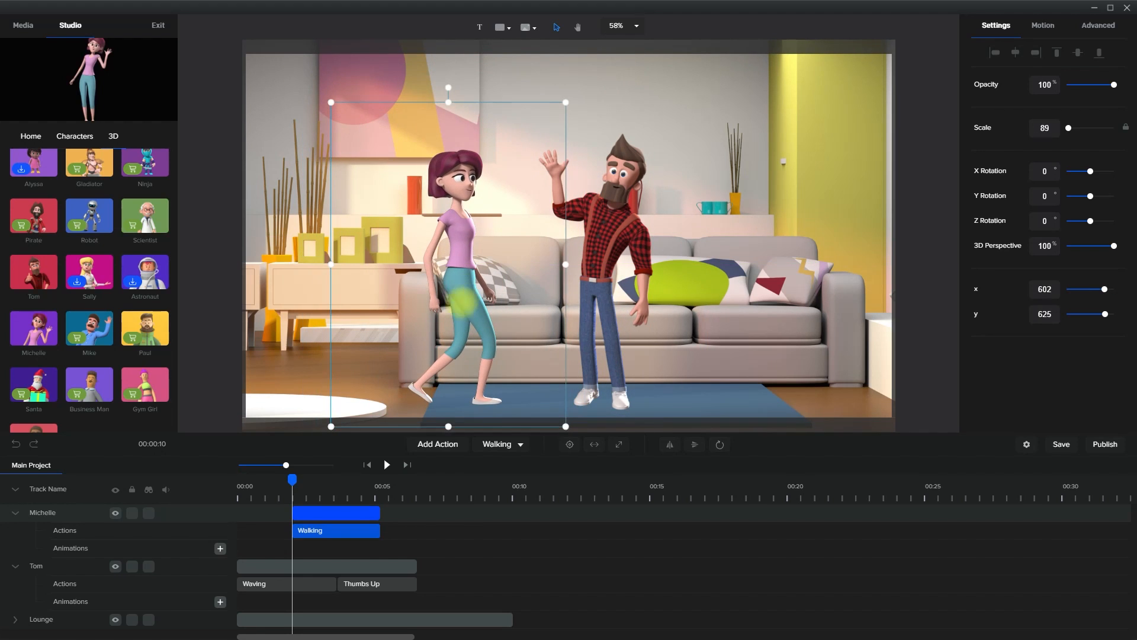
Preview Michelle's Walking action and move her clip to the start of the timeline
{"action": "left_click_drag", "start_coordinate": [291, 487], "coordinate": [237, 483]}
{"action": "left_click", "coordinate": [387, 464]}
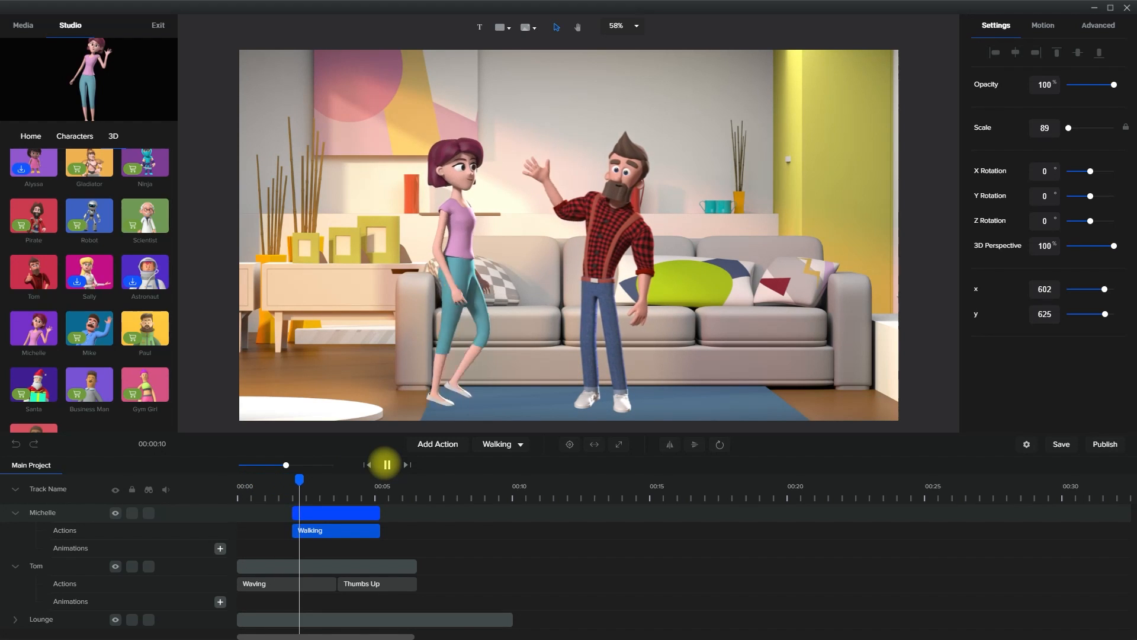
{"action": "left_click", "coordinate": [386, 464]}
{"action": "left_click_drag", "start_coordinate": [363, 514], "coordinate": [287, 514]}
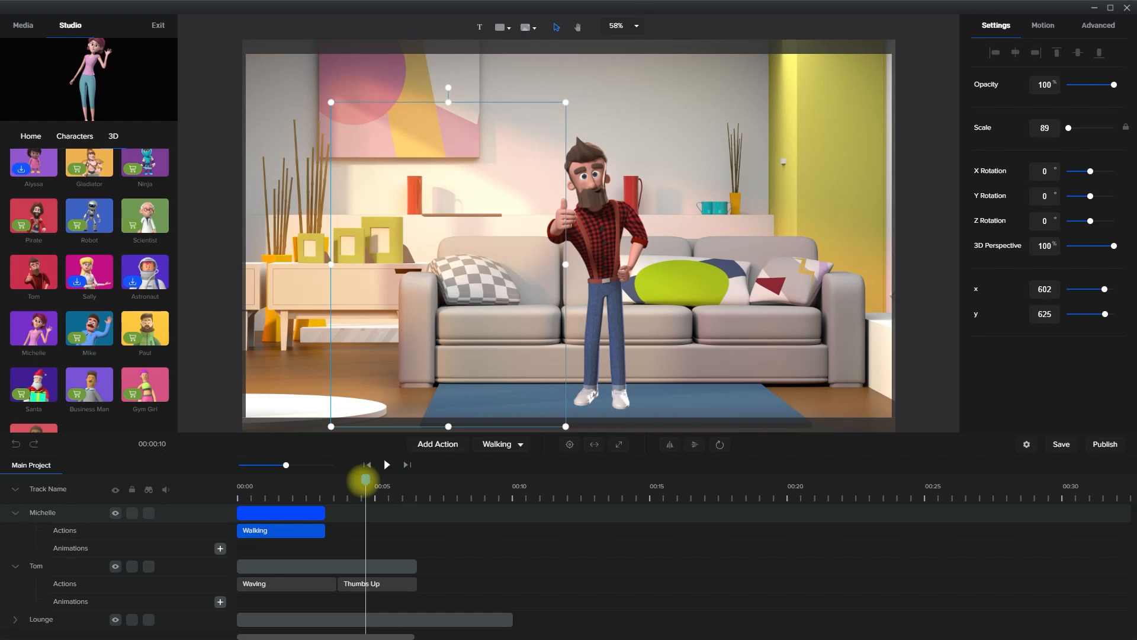
Animate Michelle's Position across her clip, starting beyond the scene's left edge at about x -230, y 641 and ending at her spot beside Tom
{"action": "left_click_drag", "start_coordinate": [366, 479], "coordinate": [328, 485]}
{"action": "left_click_drag", "start_coordinate": [315, 479], "coordinate": [313, 478]}
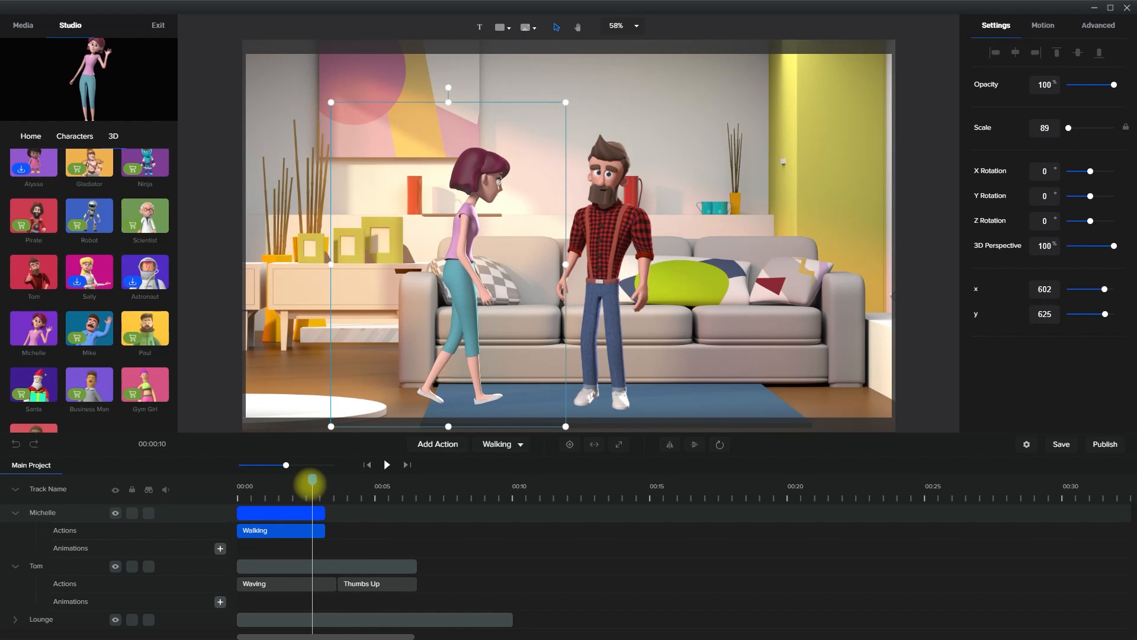
{"action": "left_click", "coordinate": [306, 513]}
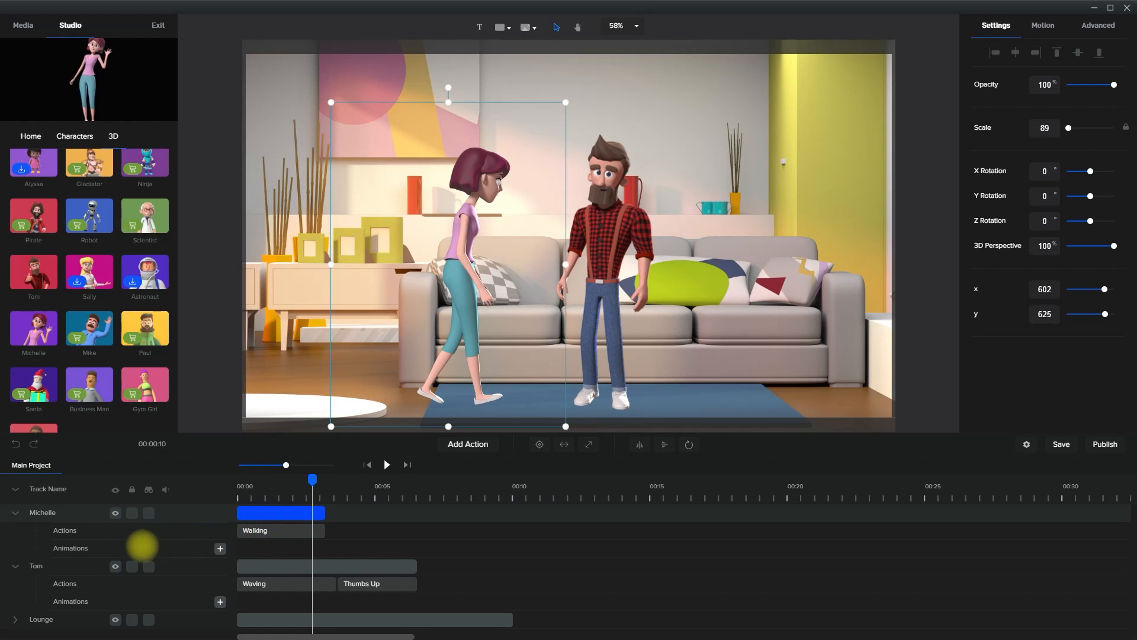
{"action": "left_click", "coordinate": [219, 548]}
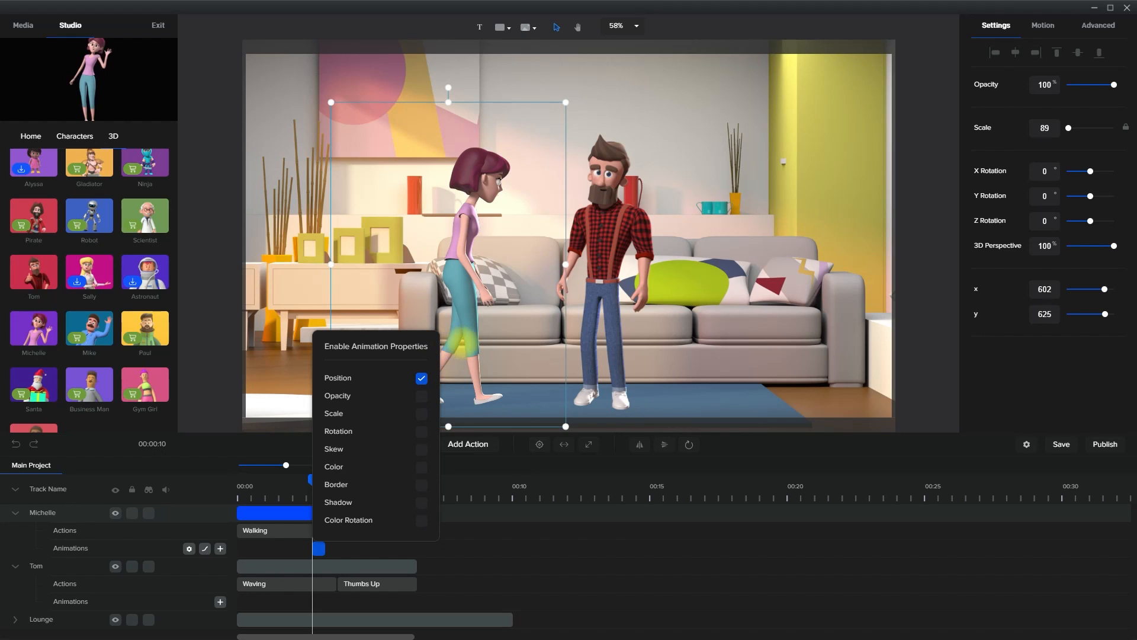
{"action": "left_click_drag", "start_coordinate": [465, 343], "coordinate": [183, 348]}
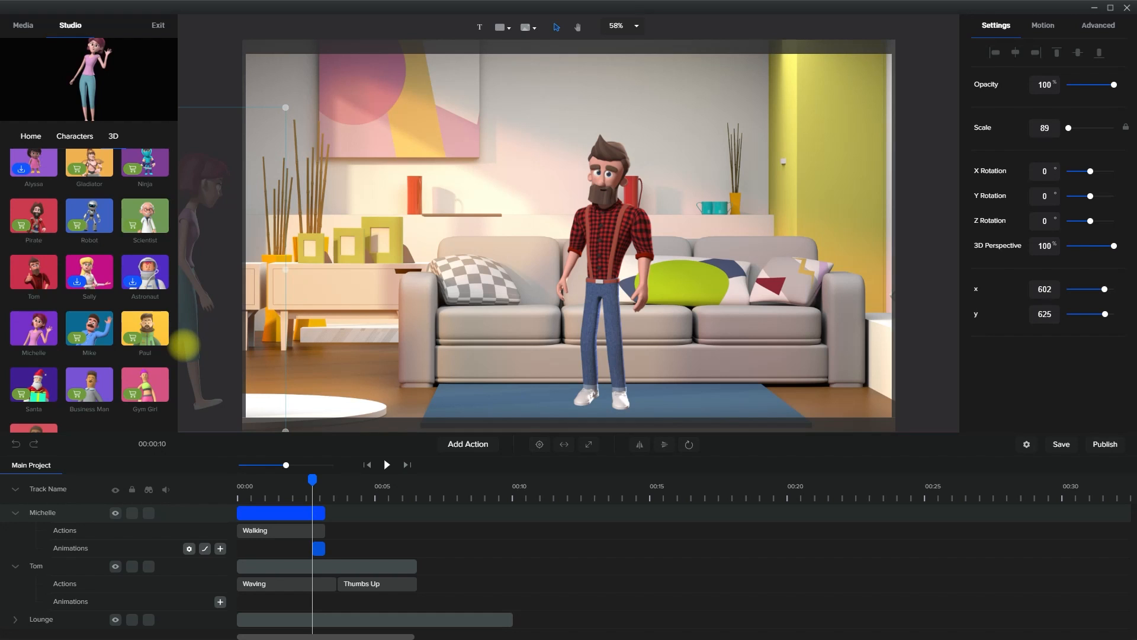
{"action": "left_click_drag", "start_coordinate": [318, 548], "coordinate": [227, 548]}
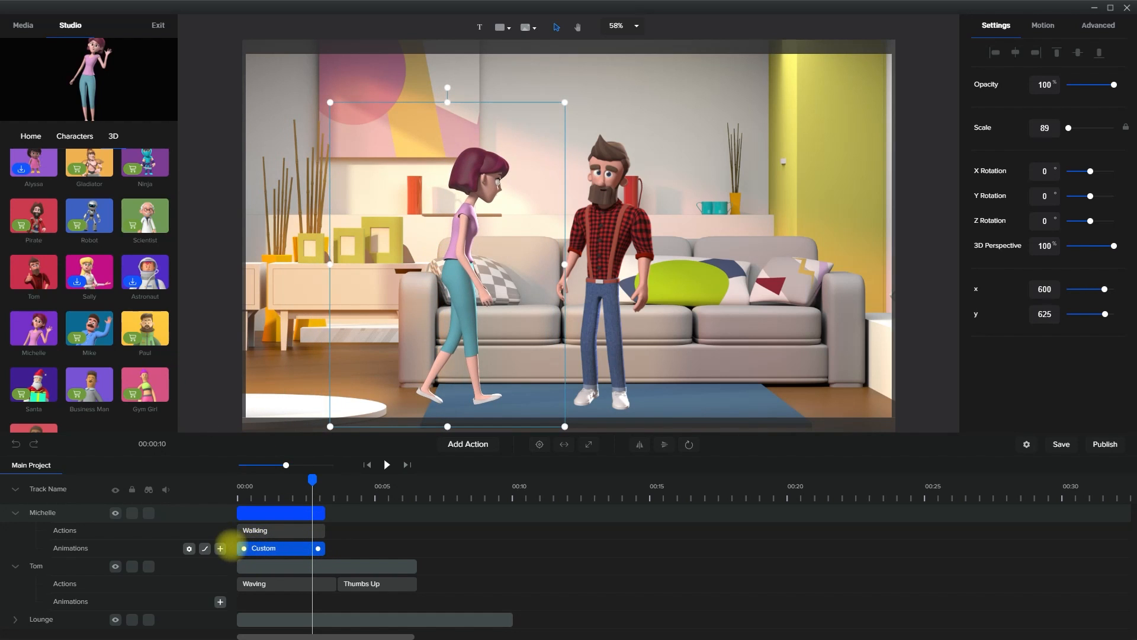
Play the scene from the start to check Michelle's walk-in animation
{"action": "left_click_drag", "start_coordinate": [313, 480], "coordinate": [141, 484]}
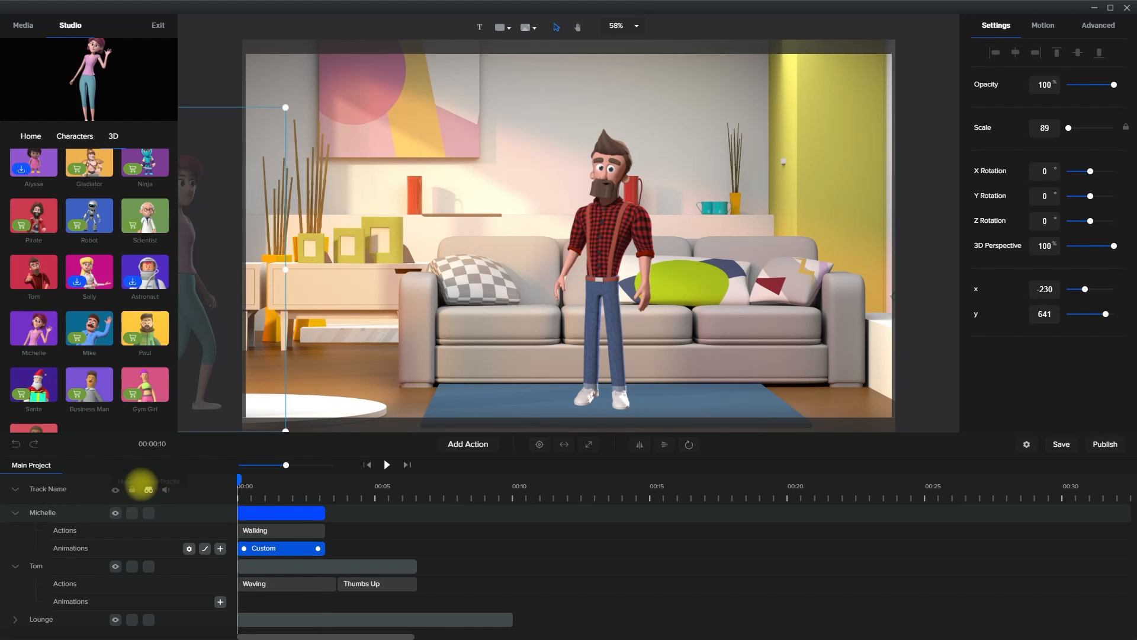
{"action": "left_click", "coordinate": [386, 464]}
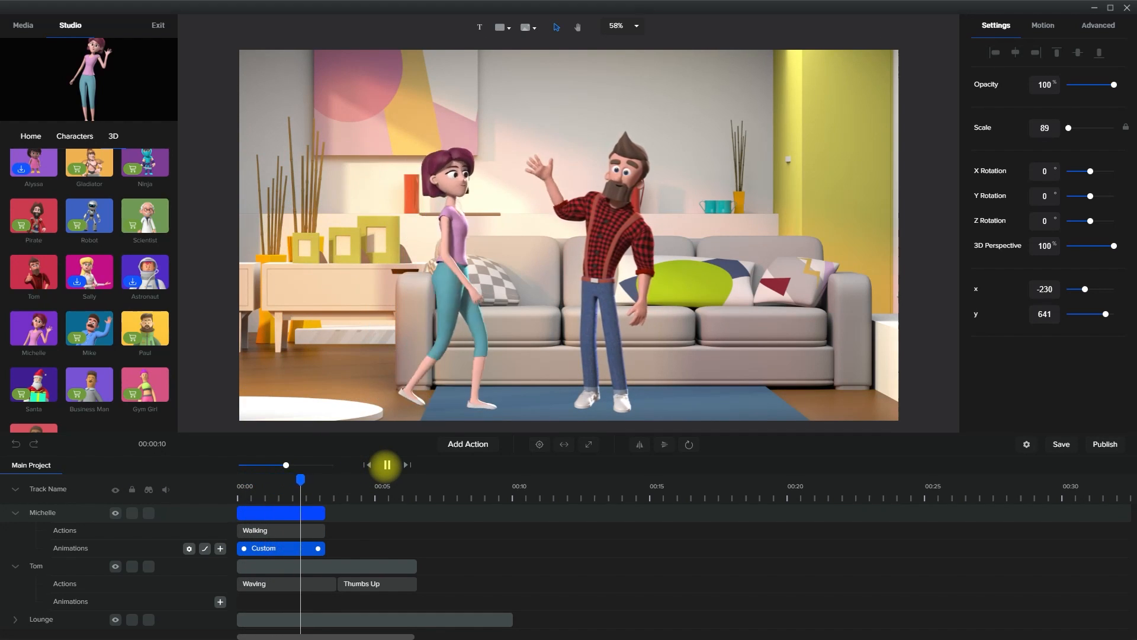
{"action": "left_click", "coordinate": [387, 464]}
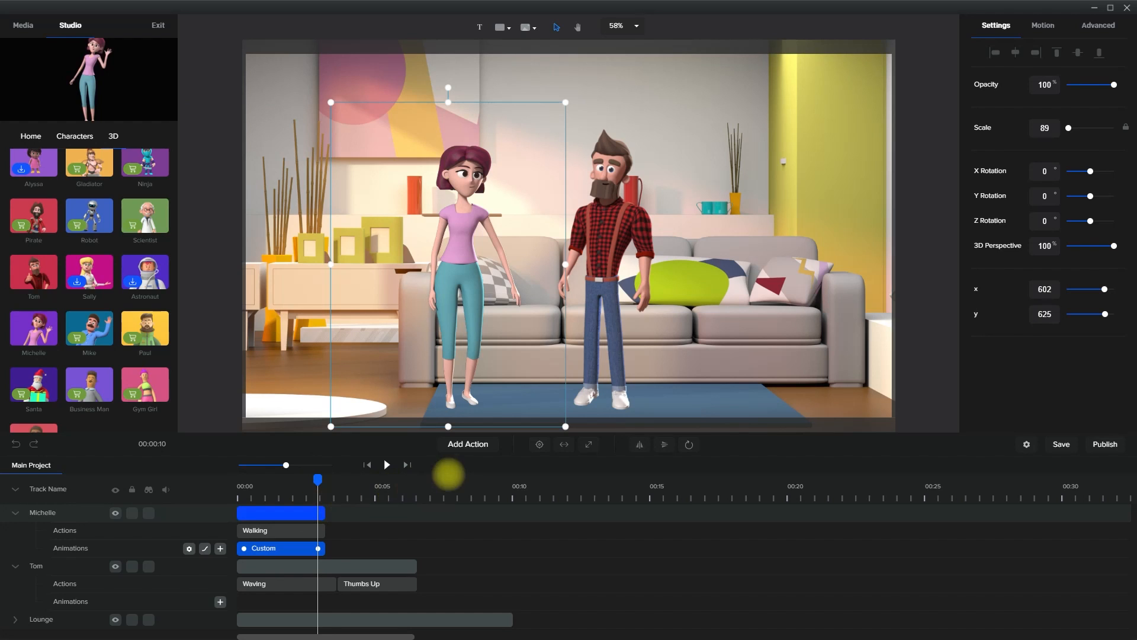
Add a Waving action after Michelle's Walking action and play the scene from the start
{"action": "left_click", "coordinate": [471, 445]}
{"action": "scroll", "coordinate": [491, 415], "scroll_direction": "down", "scroll_amount": 4}
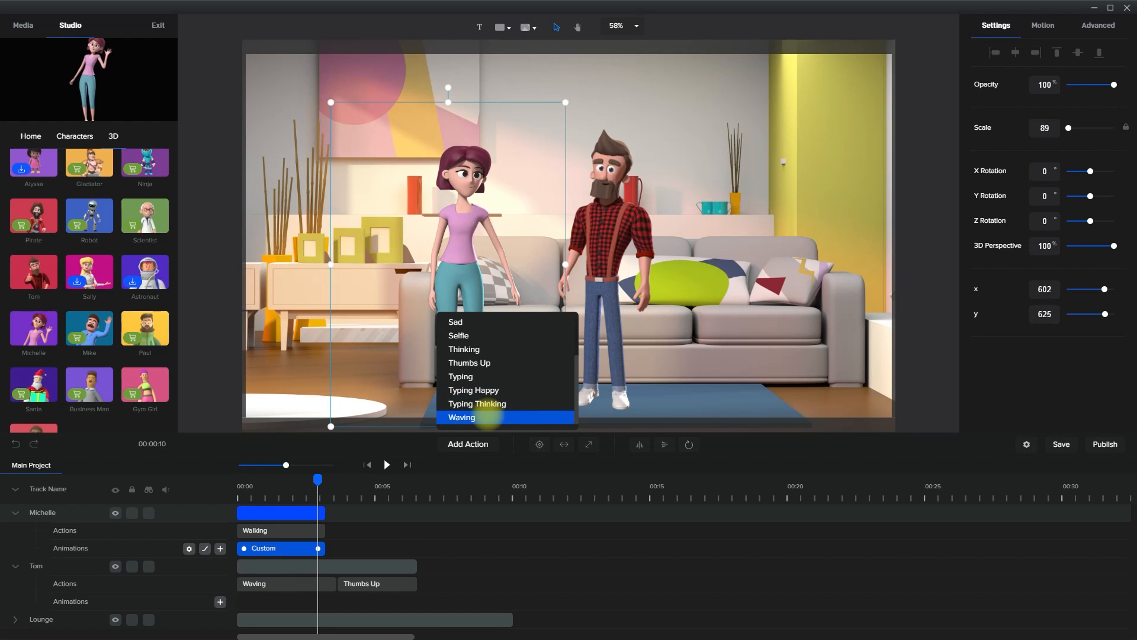
{"action": "left_click", "coordinate": [477, 417]}
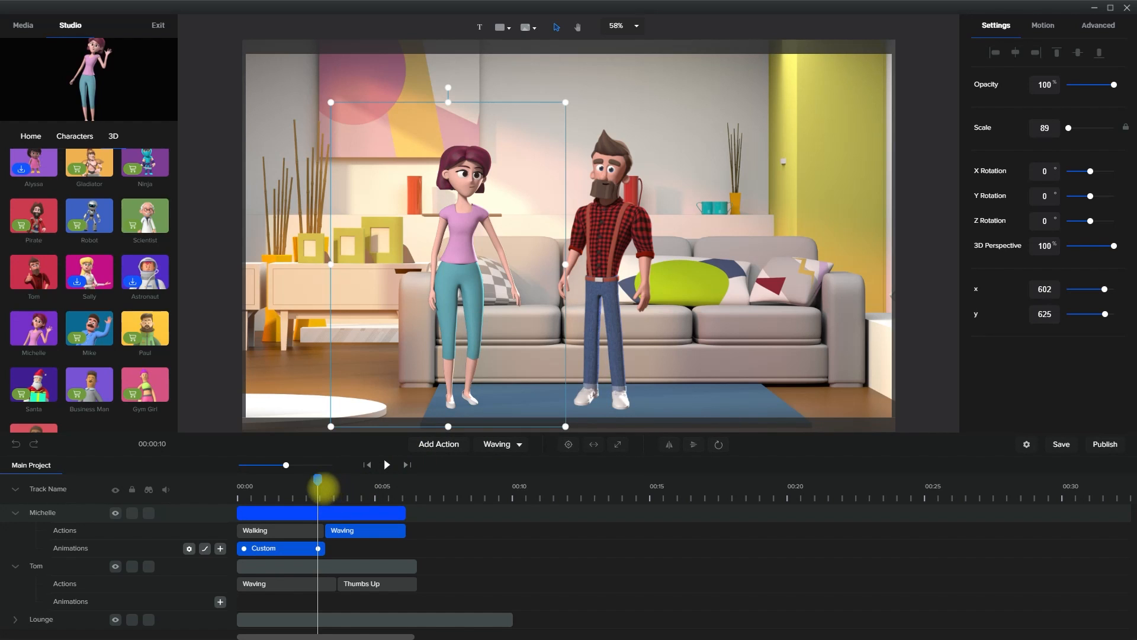
{"action": "left_click_drag", "start_coordinate": [318, 480], "coordinate": [101, 500]}
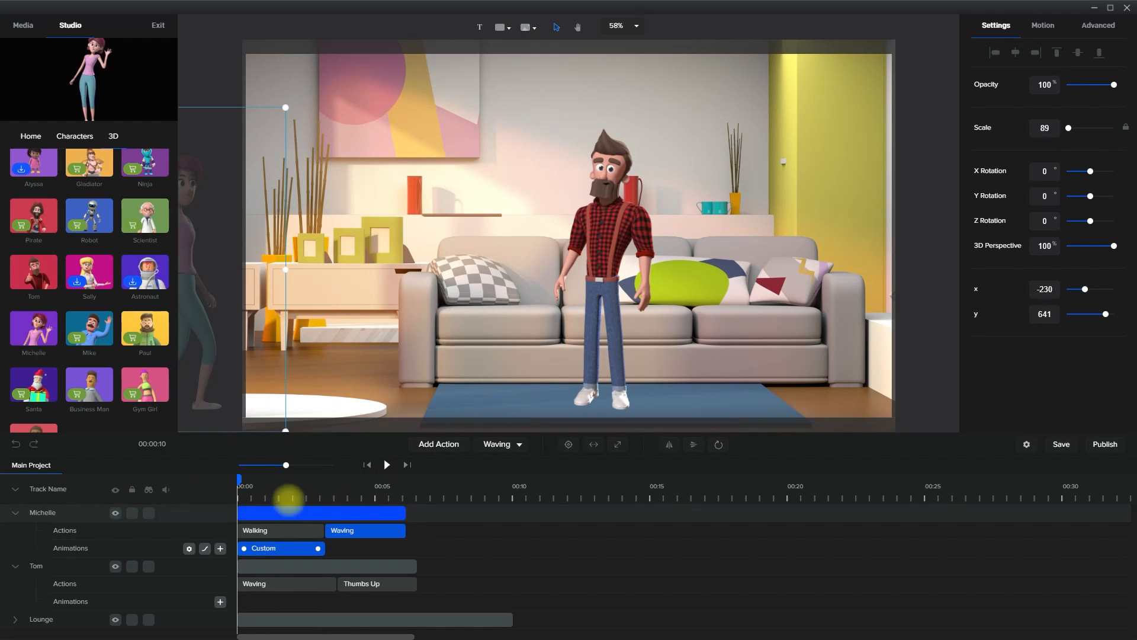
{"action": "left_click", "coordinate": [387, 464]}
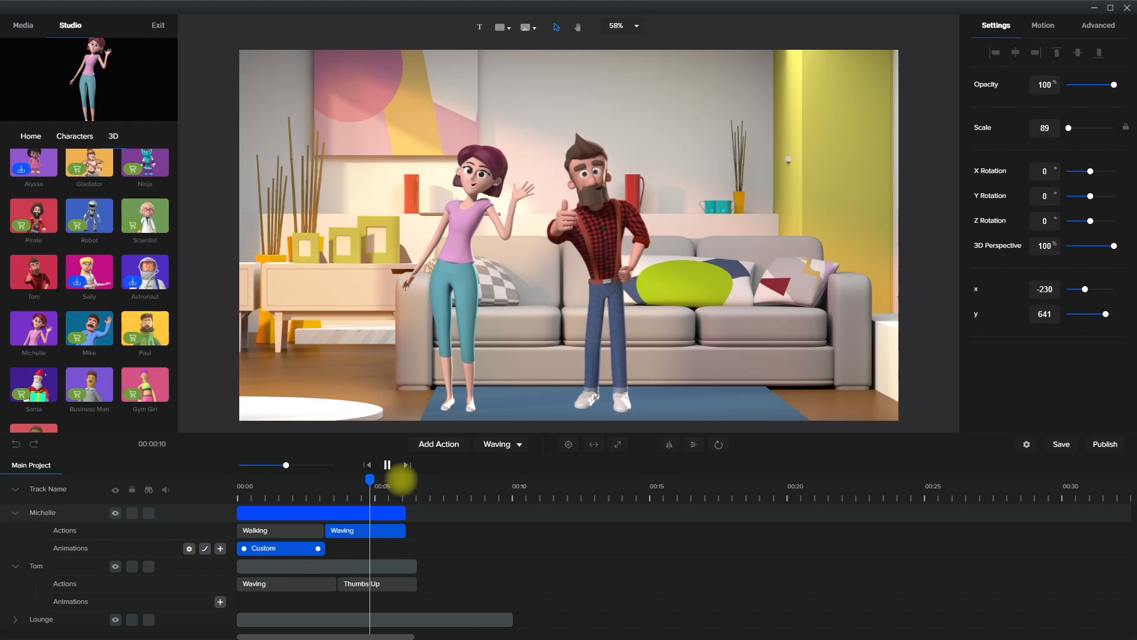
{"action": "left_click", "coordinate": [388, 465]}
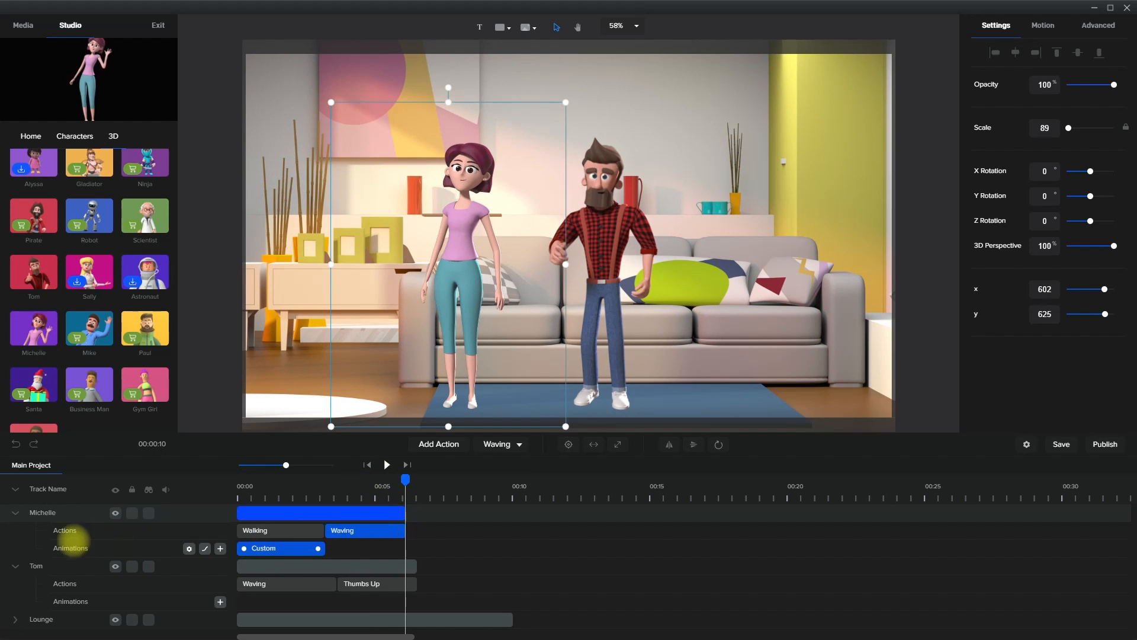
Collapse all the timeline tracks and open Text to Speech for the project media
{"action": "left_click", "coordinate": [15, 489]}
{"action": "left_click", "coordinate": [426, 550]}
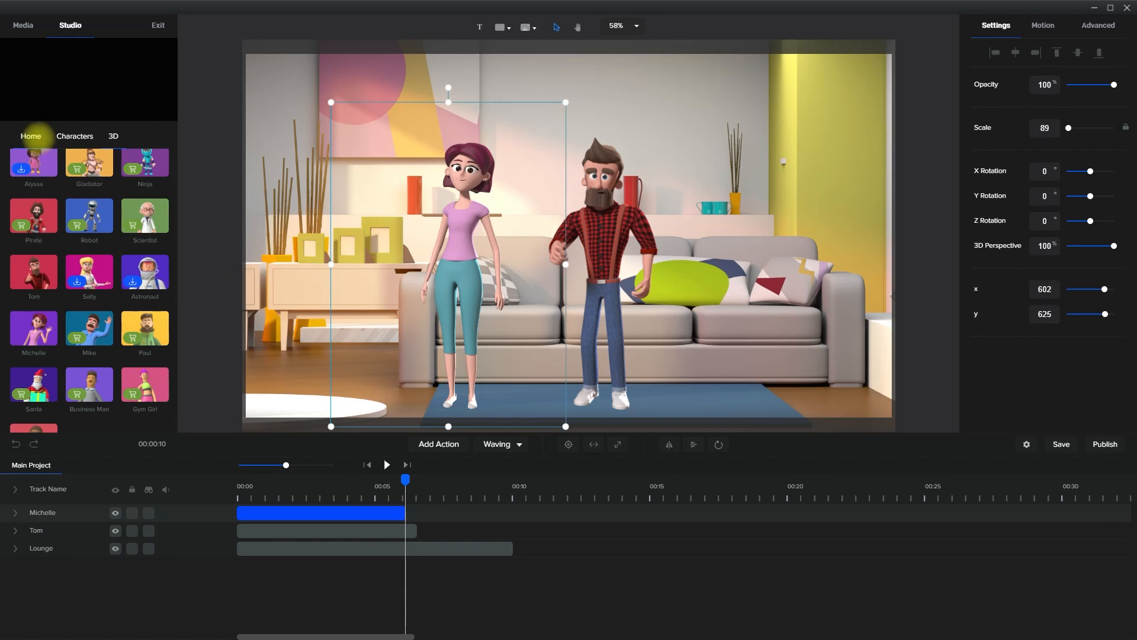
{"action": "left_click", "coordinate": [31, 136]}
{"action": "left_click", "coordinate": [23, 25]}
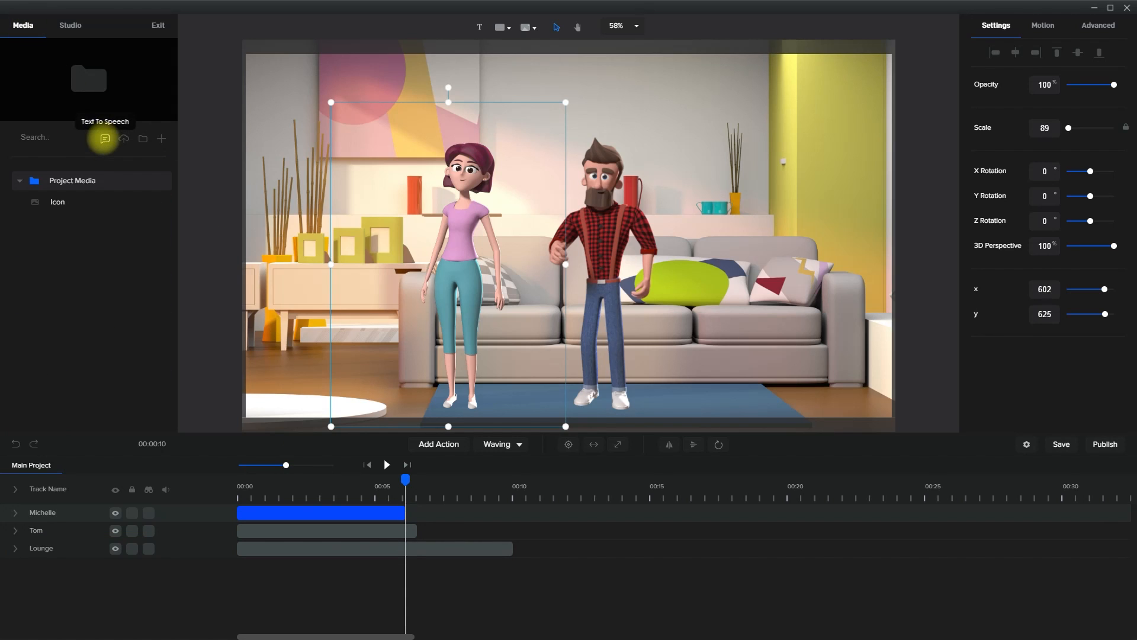
{"action": "left_click", "coordinate": [105, 140]}
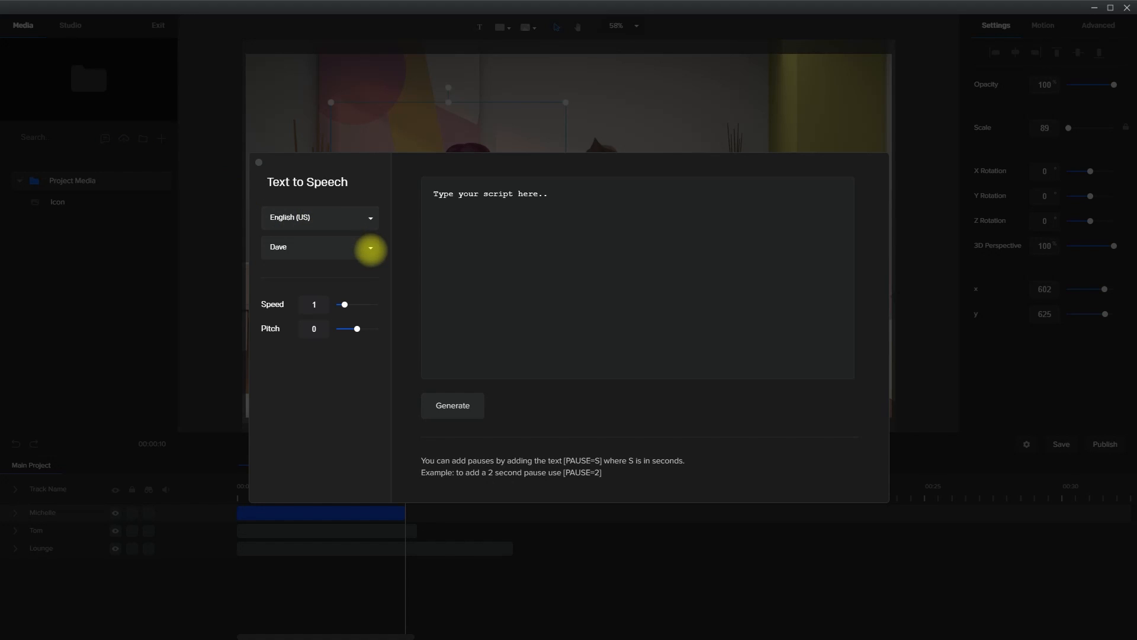
Choose the English (US) voice Mike and set its pitch to 2
{"action": "left_click", "coordinate": [371, 249]}
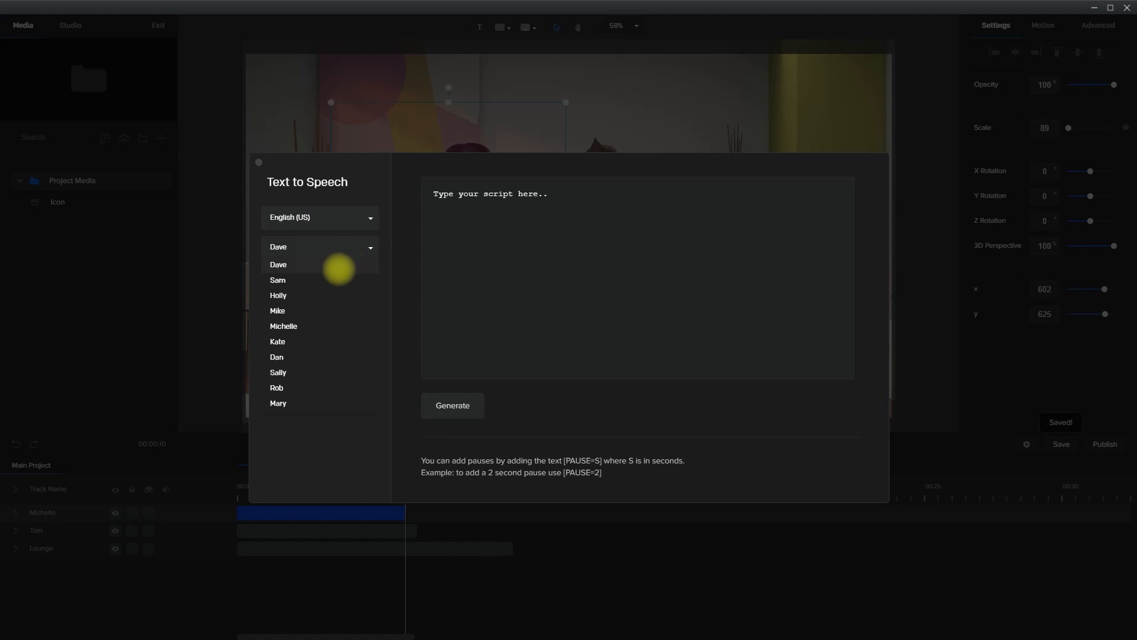
{"action": "left_click", "coordinate": [300, 309]}
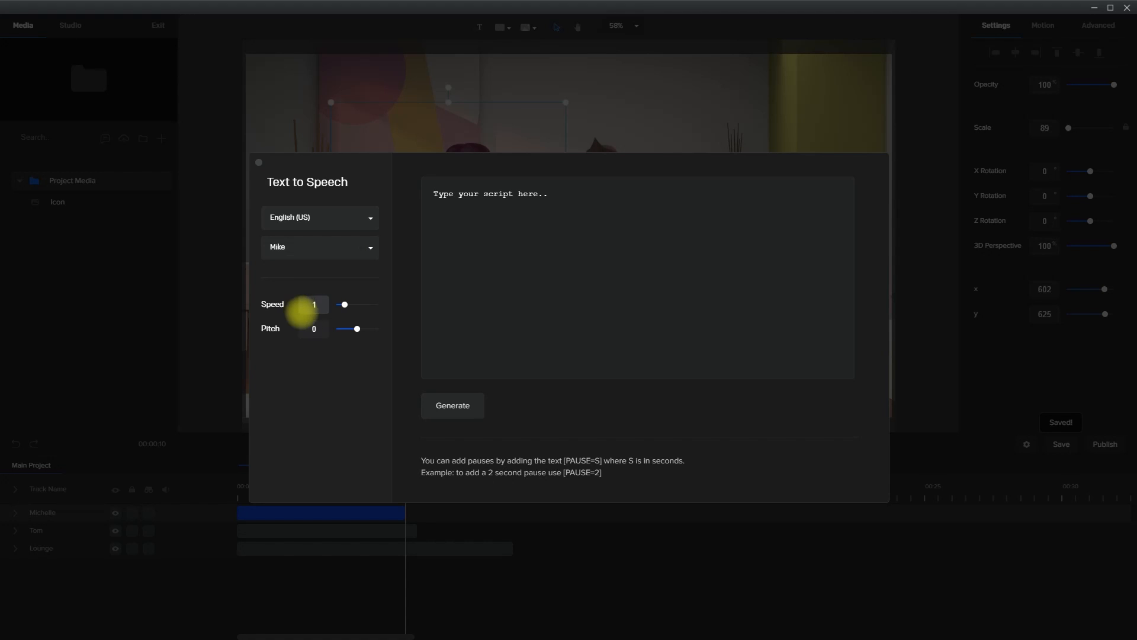
{"action": "left_click", "coordinate": [305, 329]}
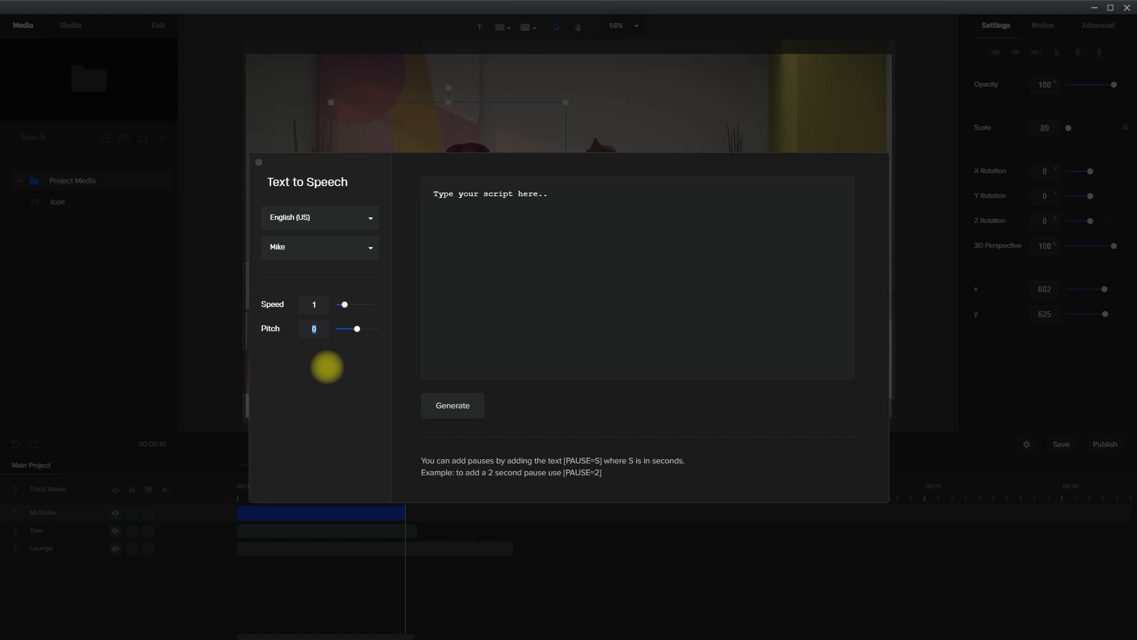
{"action": "type", "text": "2"}
Replace the placeholder script with "Hello Michelle!" and generate the speech
{"action": "left_click_drag", "start_coordinate": [563, 211], "coordinate": [375, 195]}
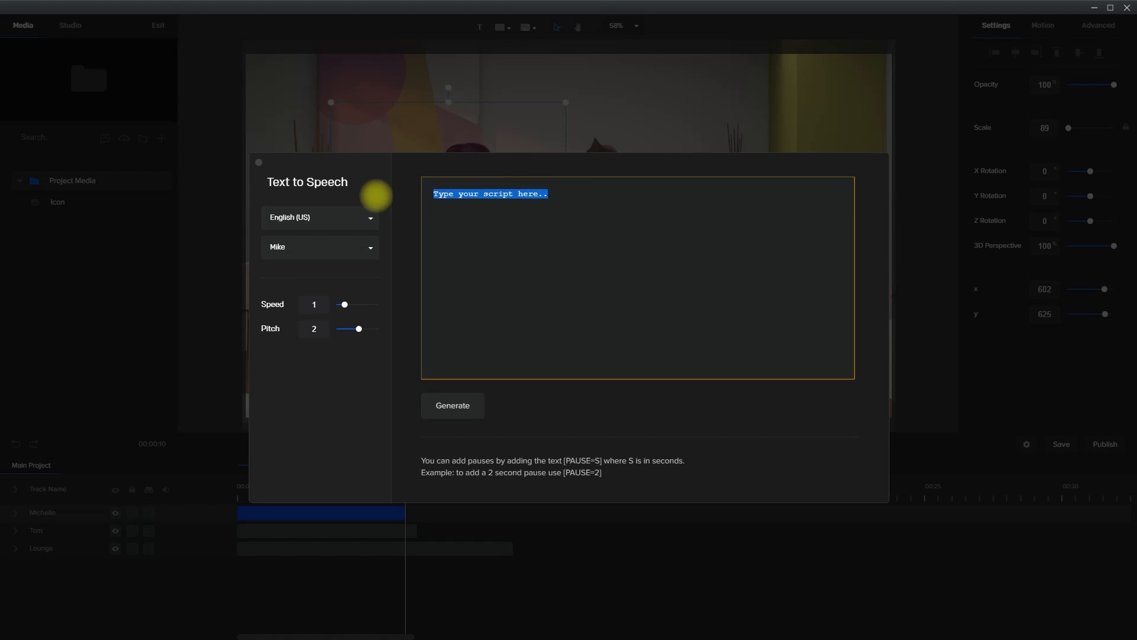
{"action": "type", "text": "Hello Michelle!"}
{"action": "left_click", "coordinate": [465, 414]}
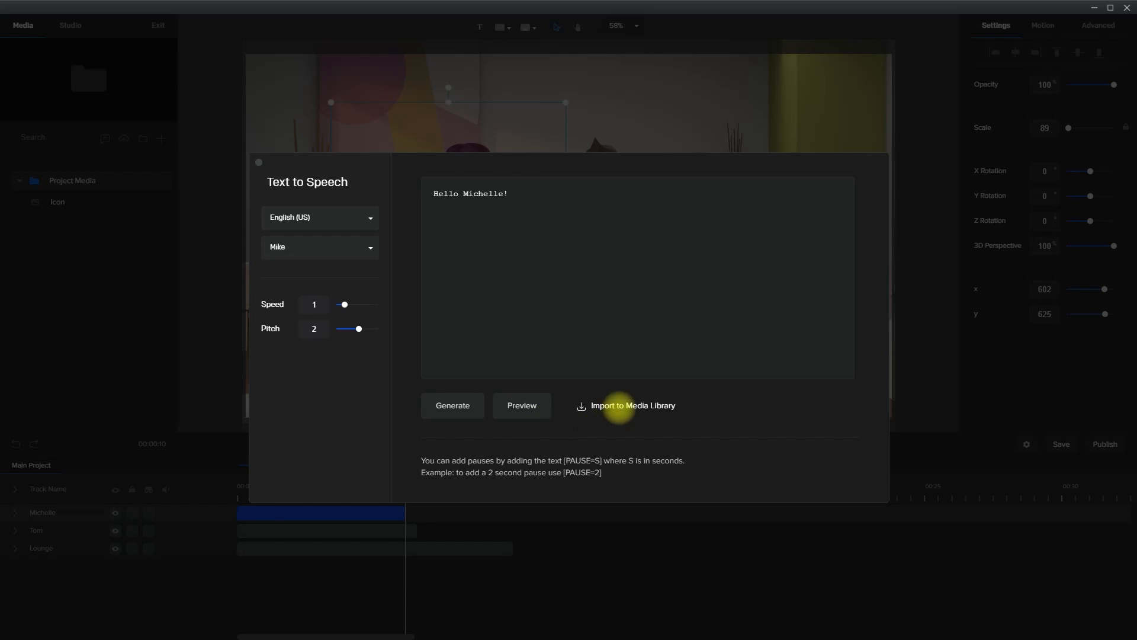
Import the "Hello Michelle!" speech into the media library and switch the voice to Michelle
{"action": "left_click", "coordinate": [618, 407]}
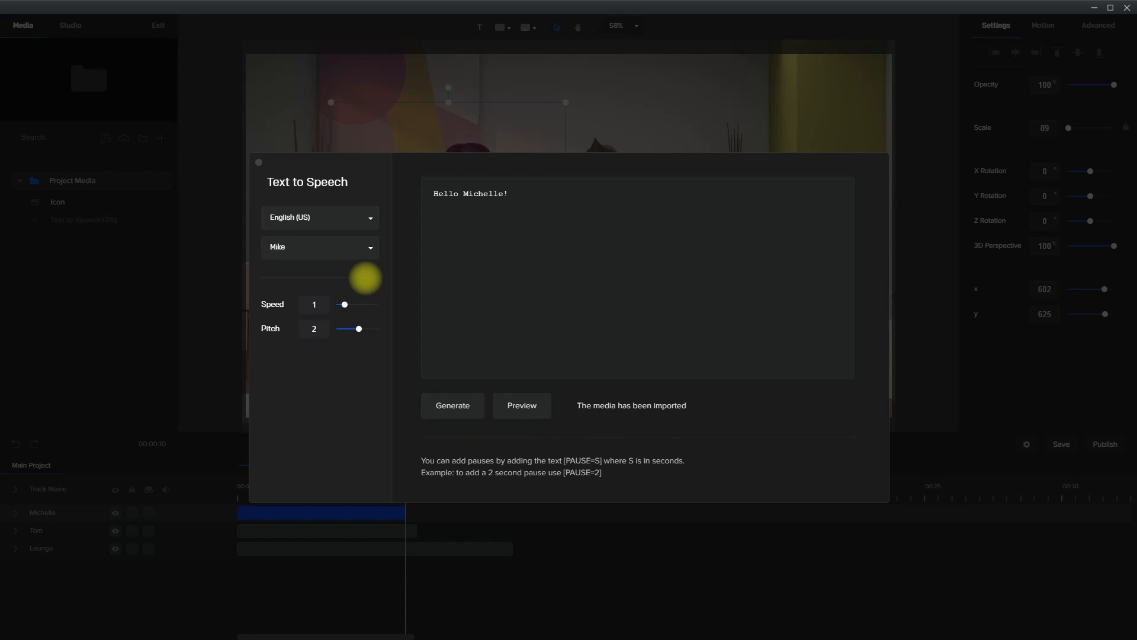
{"action": "left_click", "coordinate": [367, 247]}
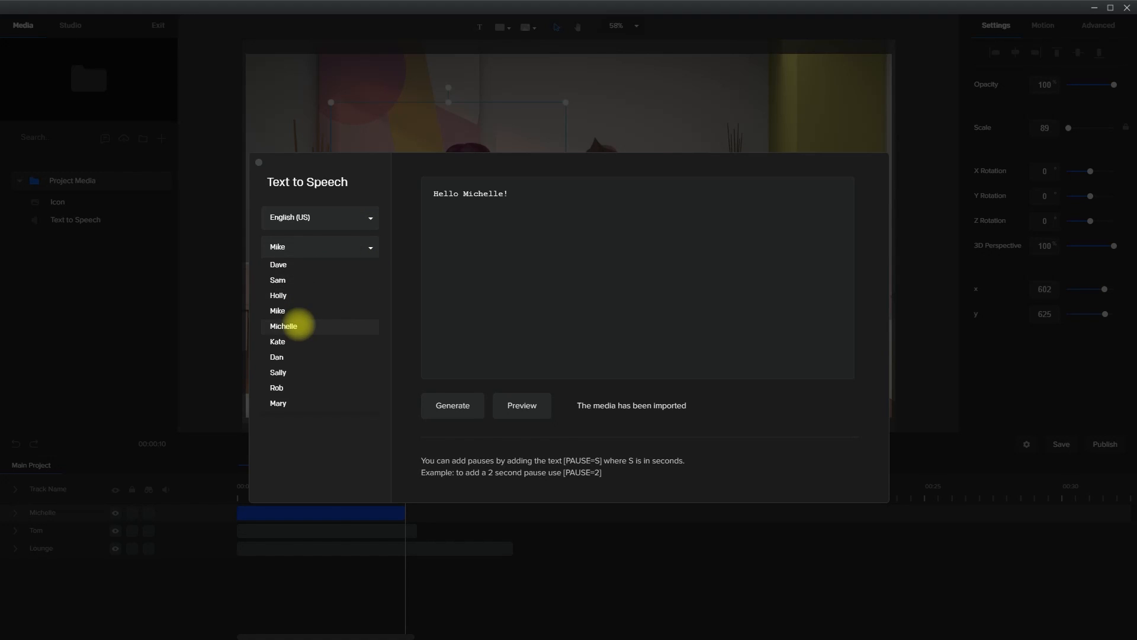
{"action": "left_click", "coordinate": [292, 323]}
Generate the script "Hi Tom!" as speech in the Michelle voice and import it into the media library
{"action": "left_click_drag", "start_coordinate": [444, 193], "coordinate": [559, 187]}
{"action": "type", "text": "i Tom"}
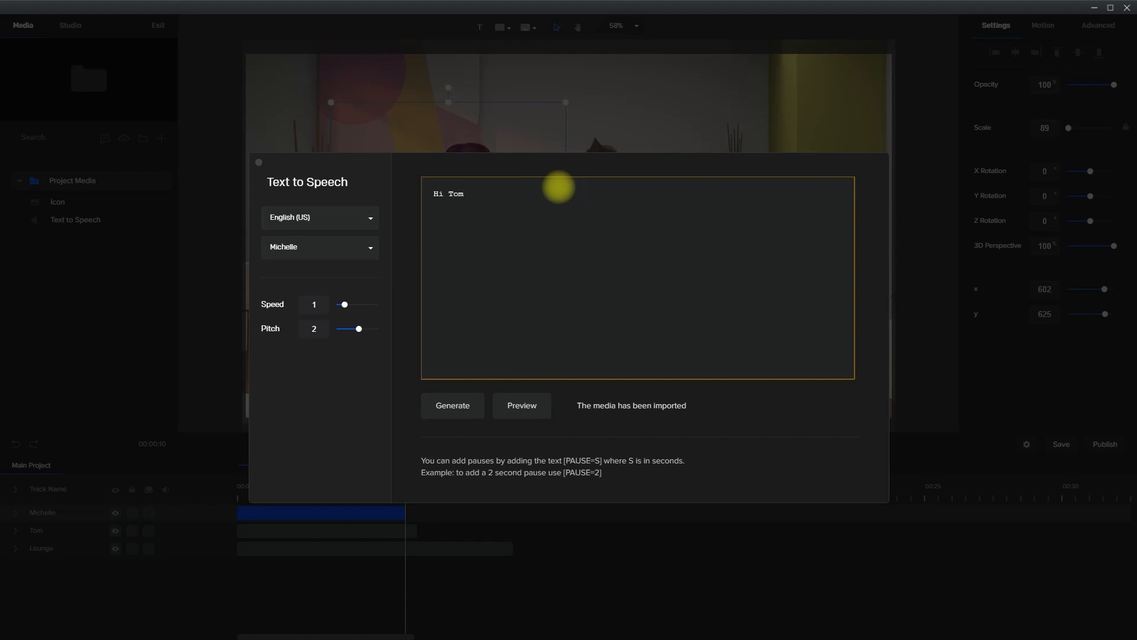
{"action": "type", "text": "!"}
{"action": "left_click", "coordinate": [453, 406]}
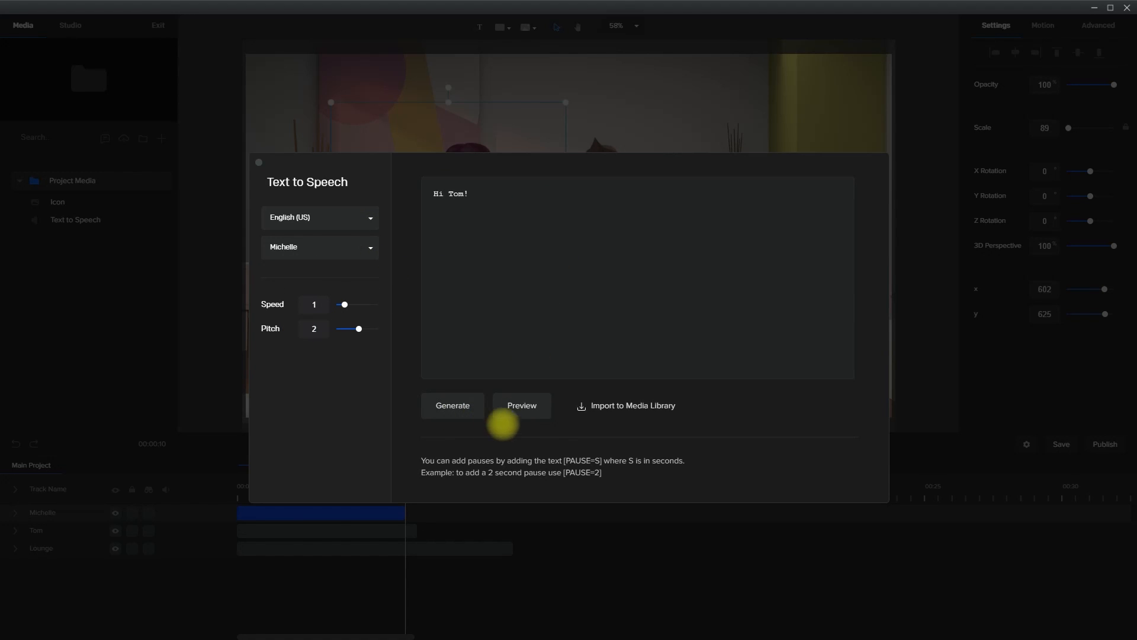
{"action": "left_click", "coordinate": [606, 405]}
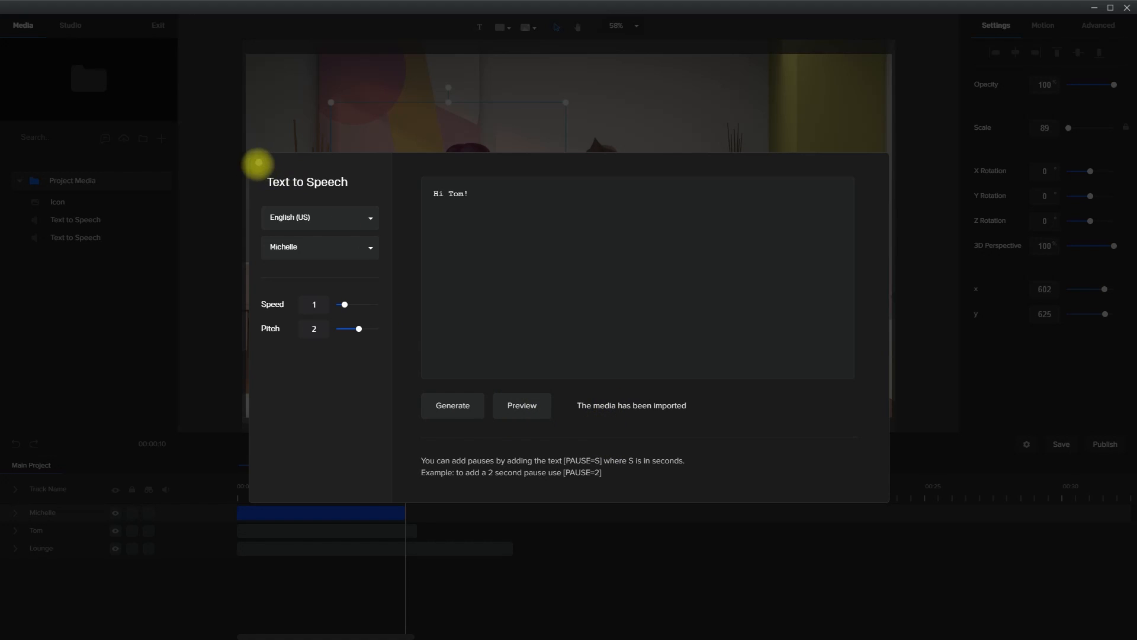
{"action": "left_click", "coordinate": [258, 162]}
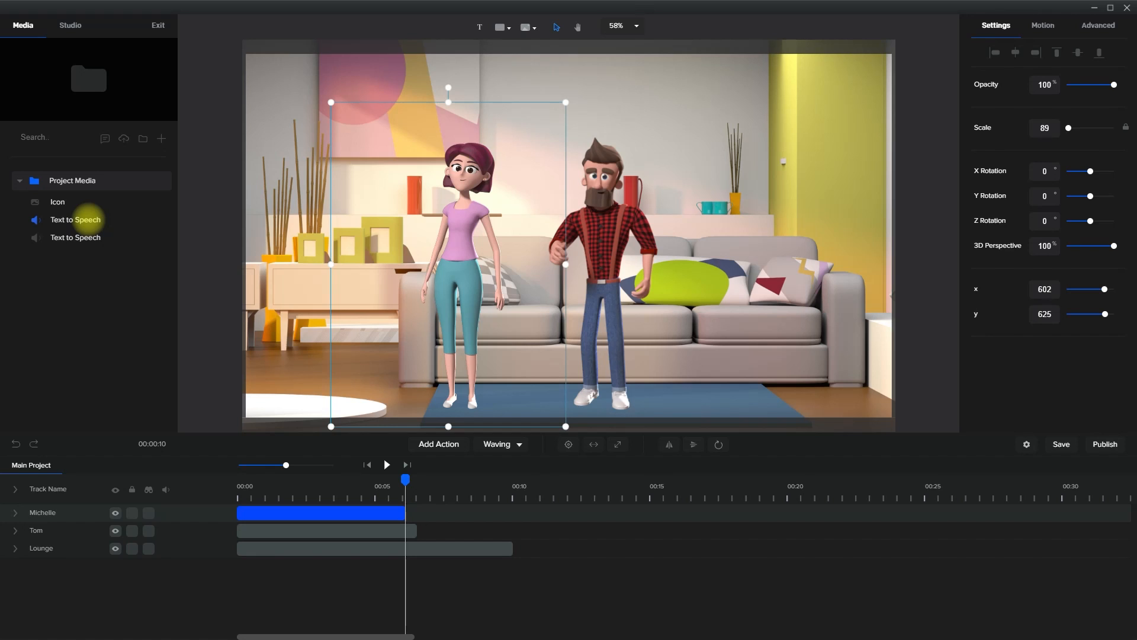
Place the first Text to Speech clip on the timeline at about 1 second and the second at about 3.4 seconds
{"action": "left_click", "coordinate": [88, 220]}
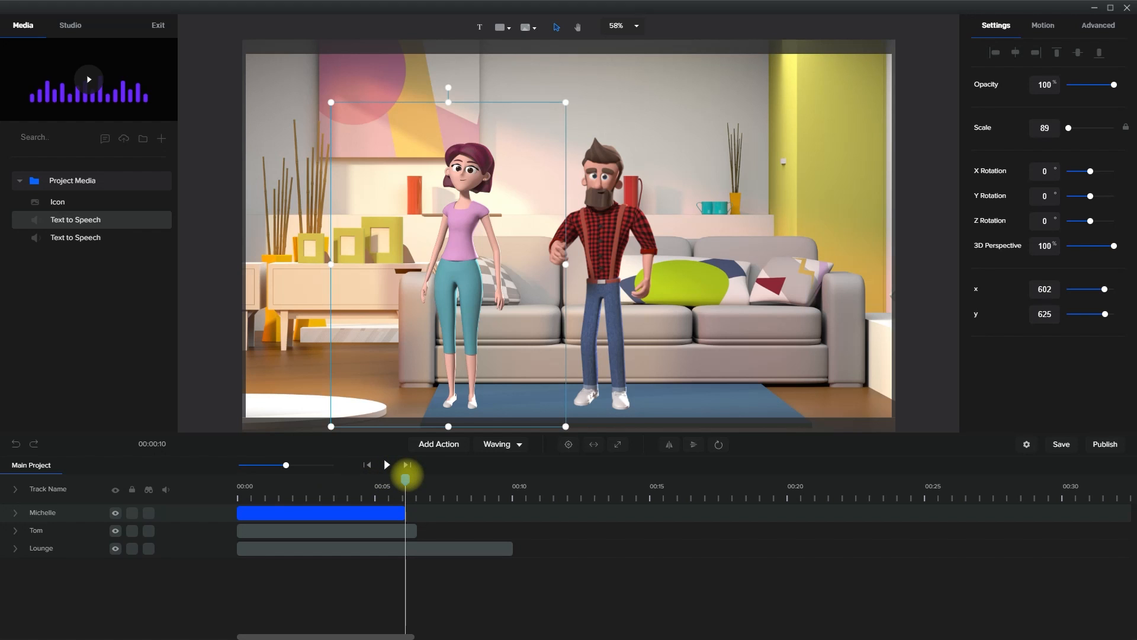
{"action": "left_click_drag", "start_coordinate": [405, 478], "coordinate": [265, 468]}
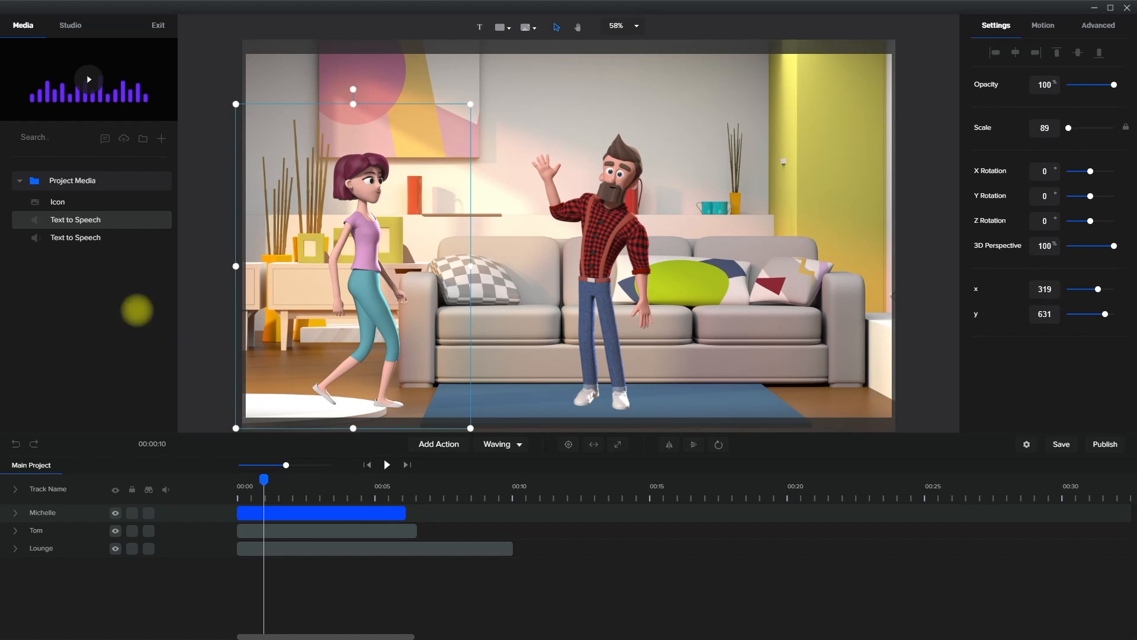
{"action": "left_click_drag", "start_coordinate": [89, 219], "coordinate": [536, 290]}
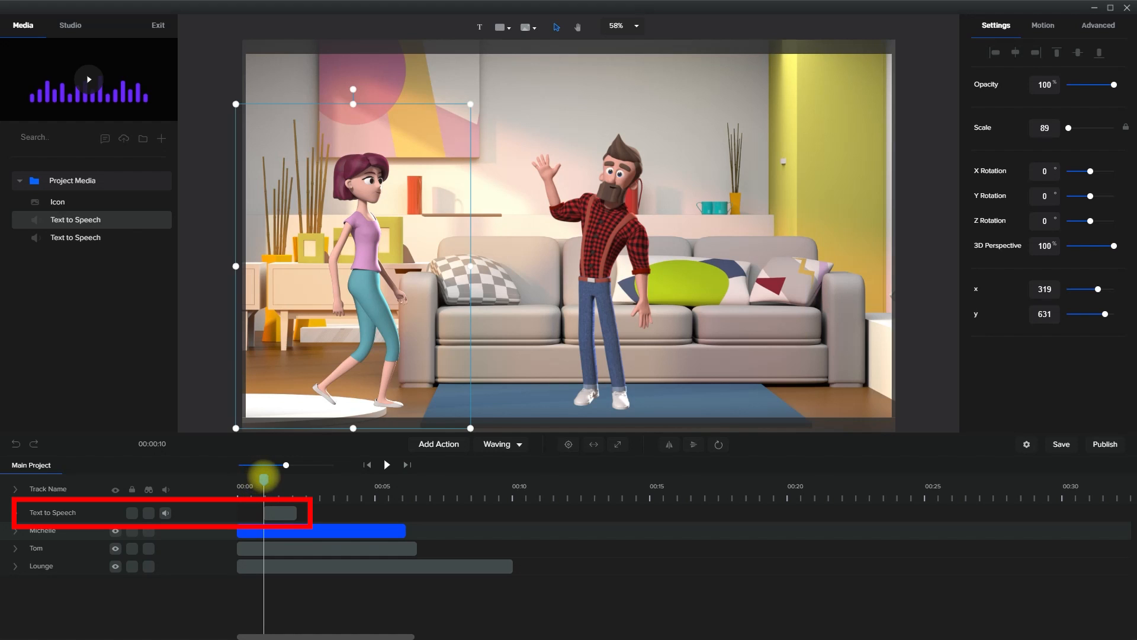
{"action": "left_click_drag", "start_coordinate": [264, 479], "coordinate": [330, 478]}
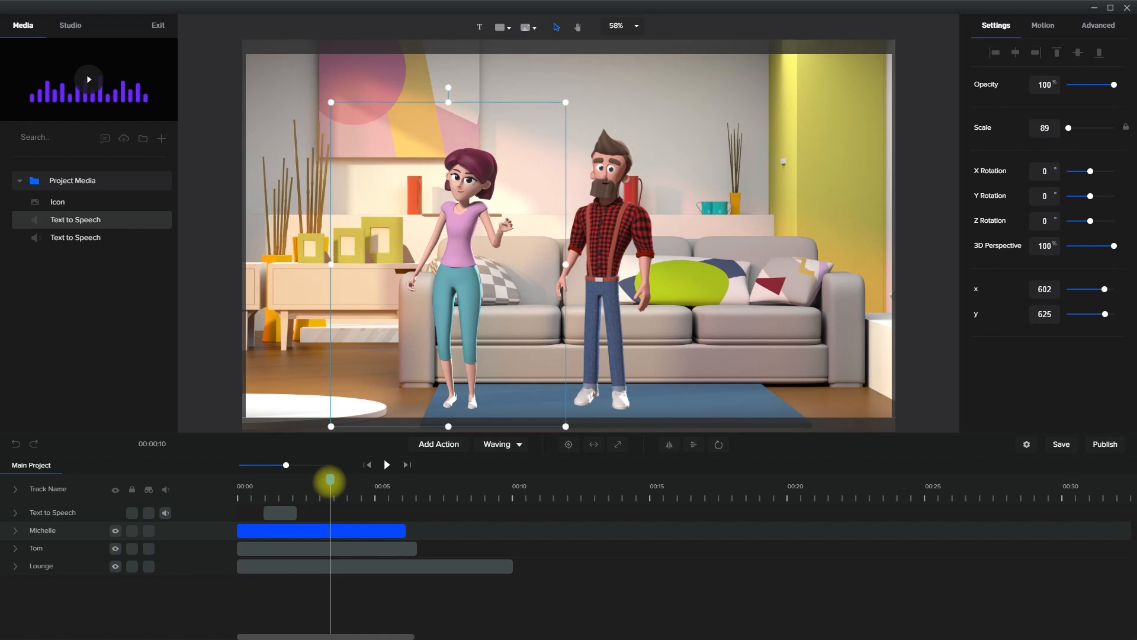
{"action": "left_click_drag", "start_coordinate": [89, 237], "coordinate": [509, 274]}
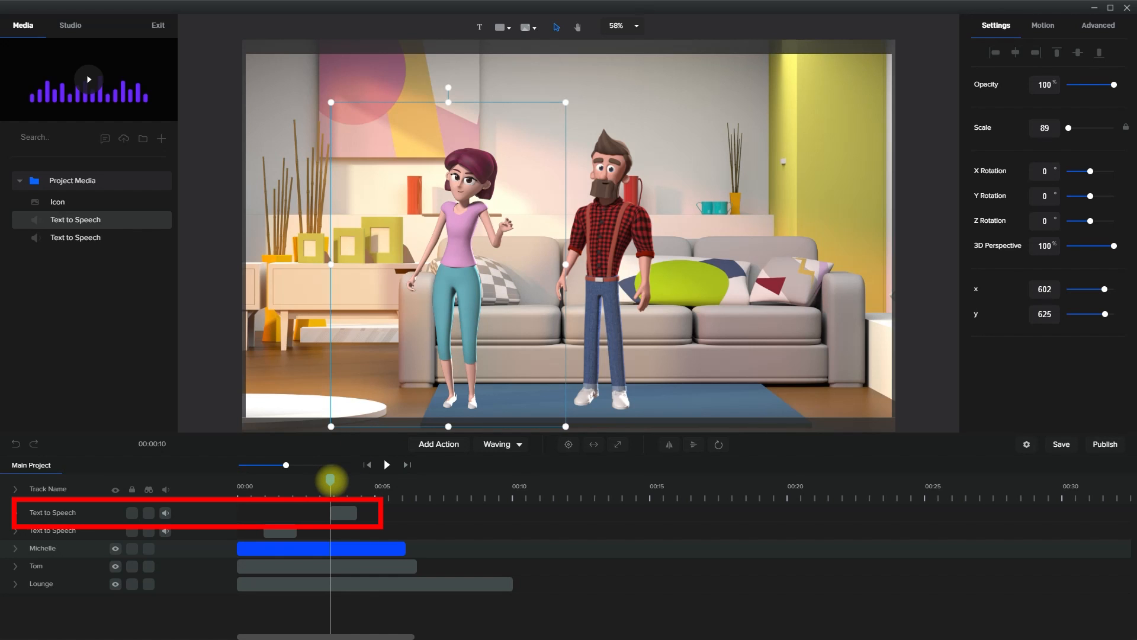
Play the scene from the start with both speech clips and stop it near 6 seconds
{"action": "left_click_drag", "start_coordinate": [330, 480], "coordinate": [204, 487]}
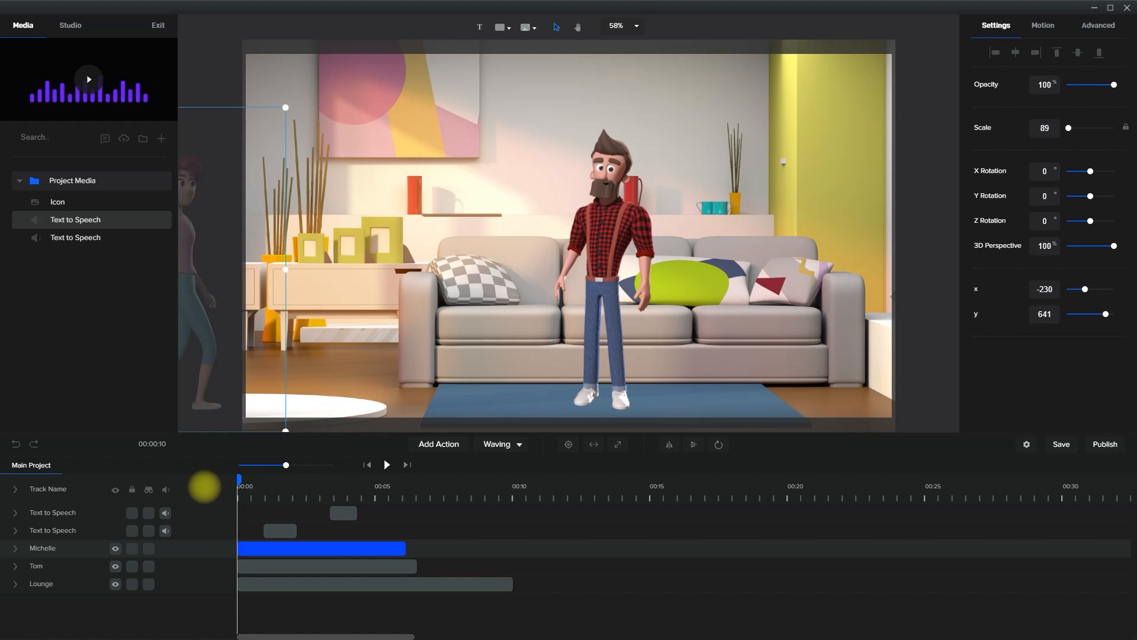
{"action": "left_click", "coordinate": [387, 464]}
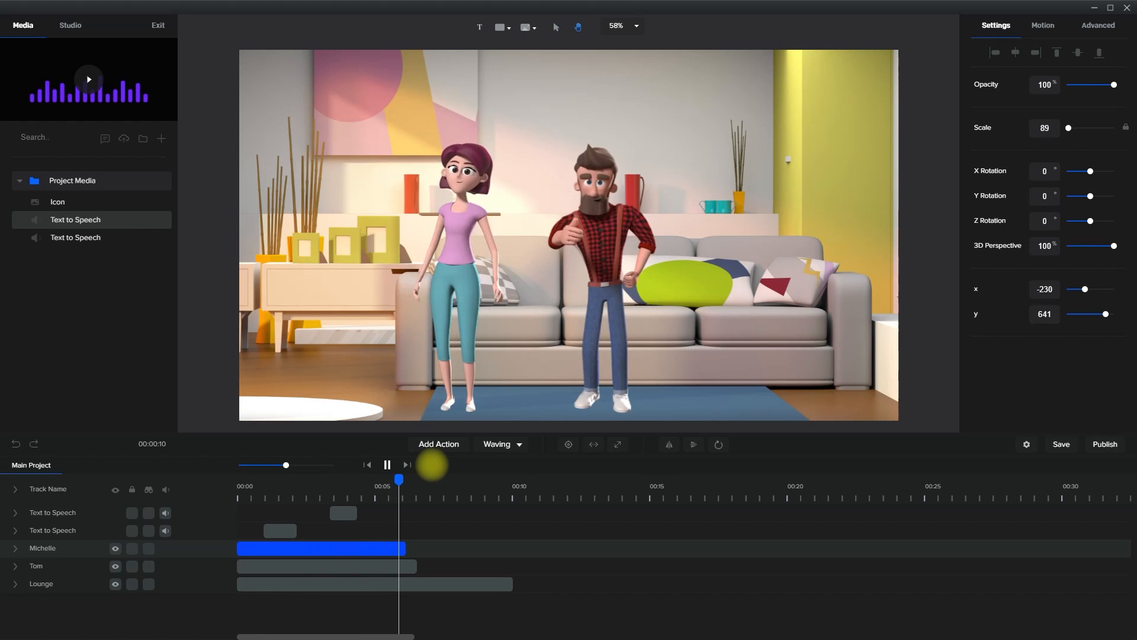
{"action": "key", "text": "space"}
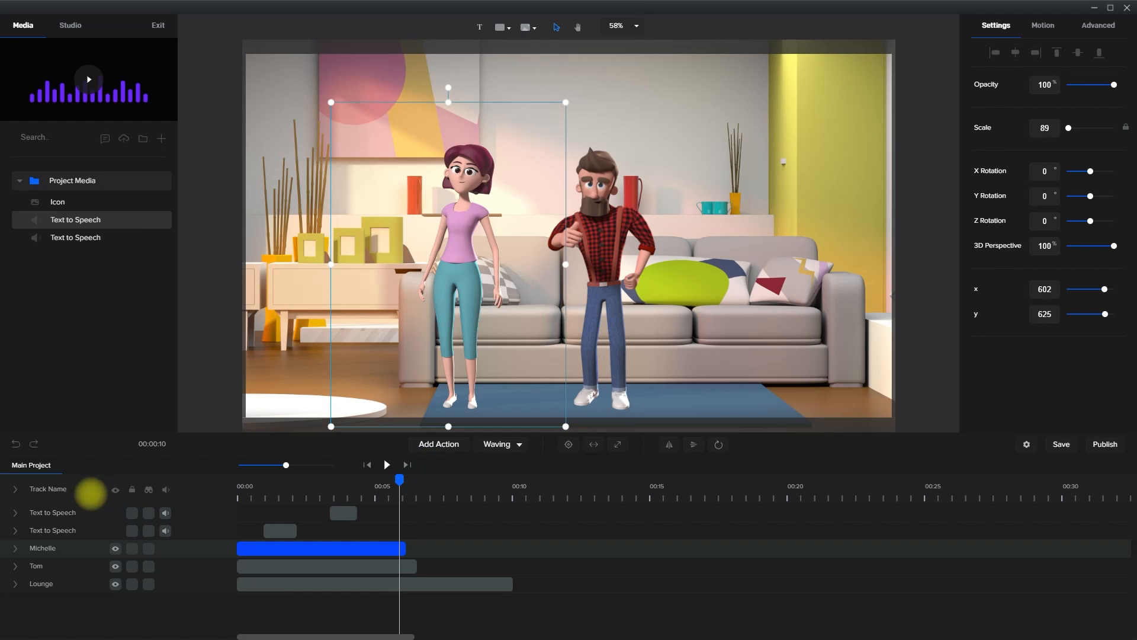
Trim the ends of the Tom and Lounge tracks to match the end of the Michelle track
{"action": "left_click", "coordinate": [15, 489]}
{"action": "left_click", "coordinate": [15, 490]}
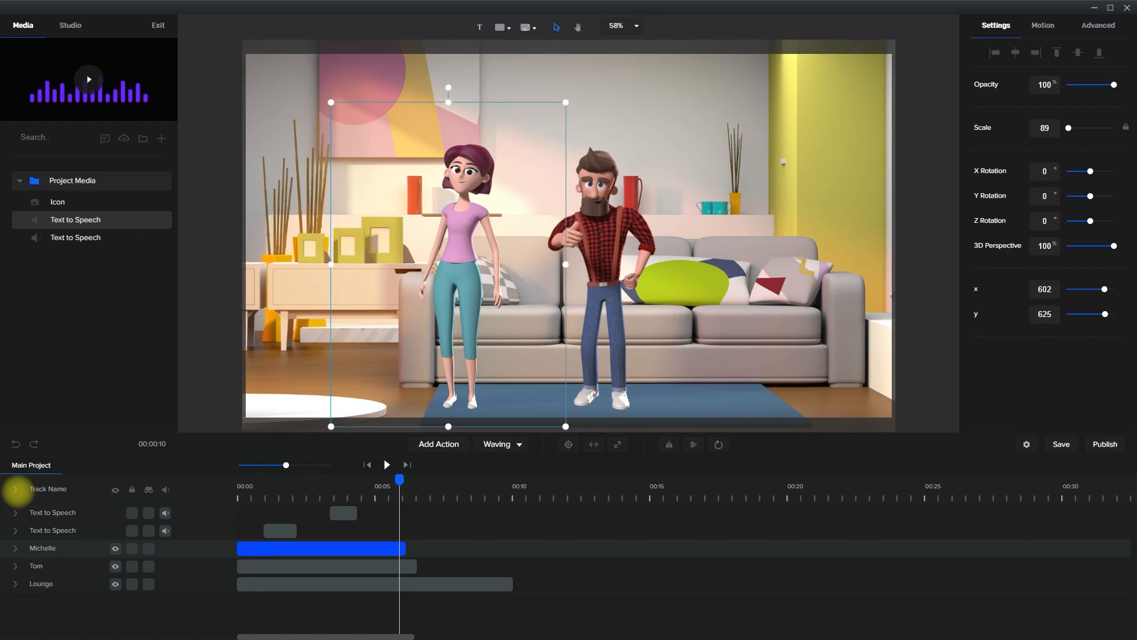
{"action": "left_click", "coordinate": [414, 570]}
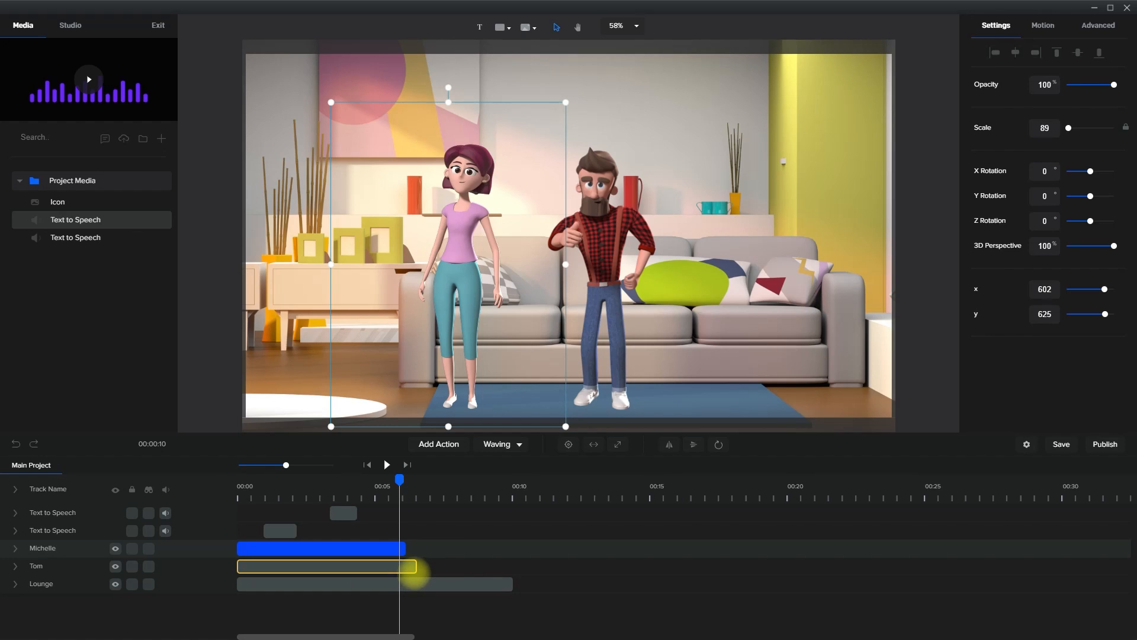
{"action": "left_click_drag", "start_coordinate": [416, 567], "coordinate": [414, 567]}
{"action": "left_click", "coordinate": [493, 583]}
{"action": "left_click_drag", "start_coordinate": [511, 584], "coordinate": [409, 575]}
{"action": "left_click", "coordinate": [377, 578]}
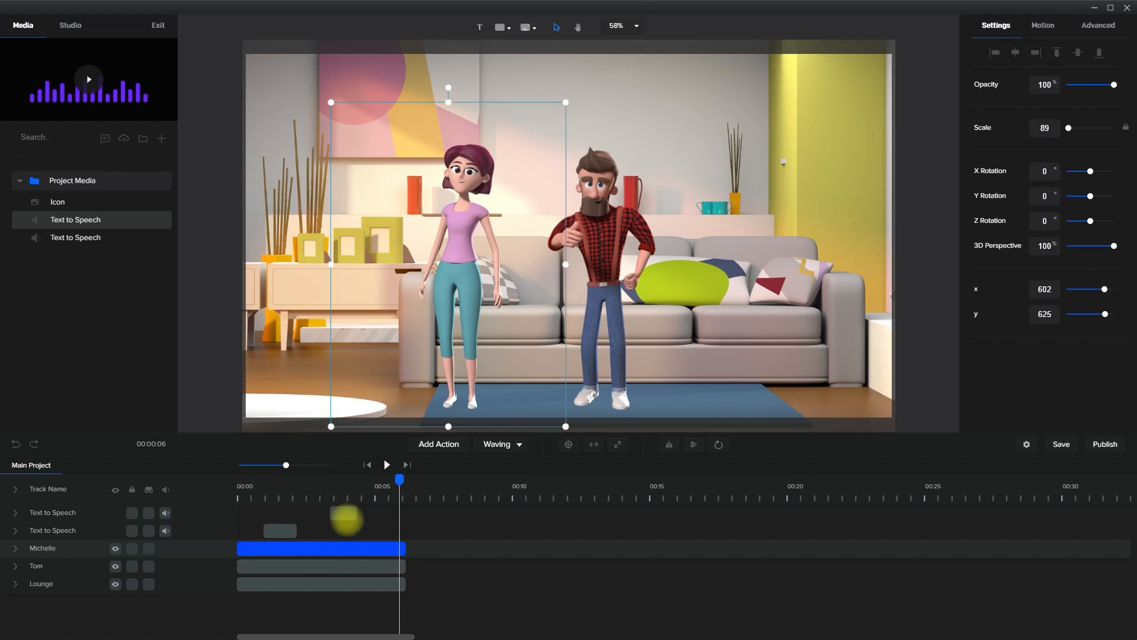
Group both speech clips with the Michelle, Tom and Lounge tracks as "Scene 01" and play it from the start
{"action": "left_click", "coordinate": [343, 513], "text": "shift"}
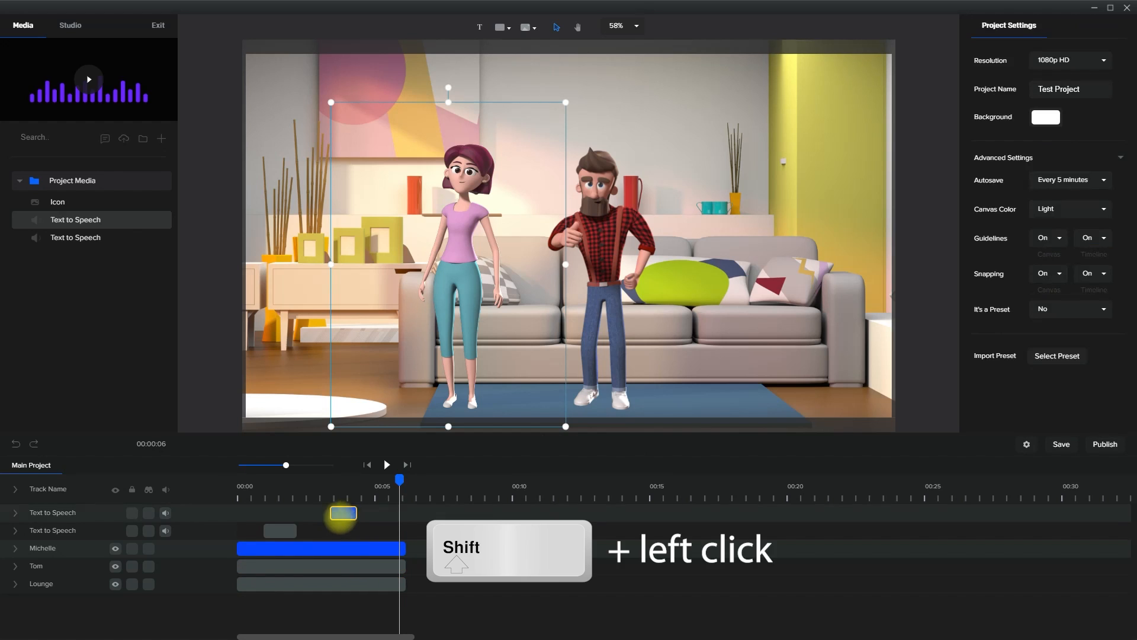
{"action": "left_click", "coordinate": [280, 531], "text": "shift"}
{"action": "left_click", "coordinate": [302, 566], "text": "shift"}
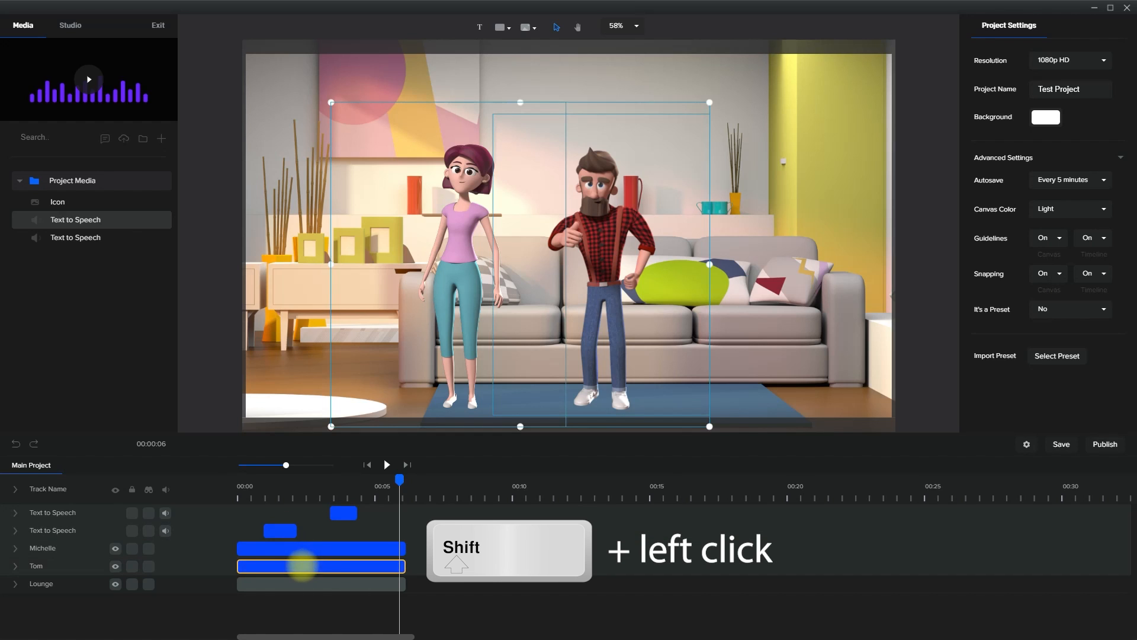
{"action": "left_click", "coordinate": [331, 583], "text": "shift"}
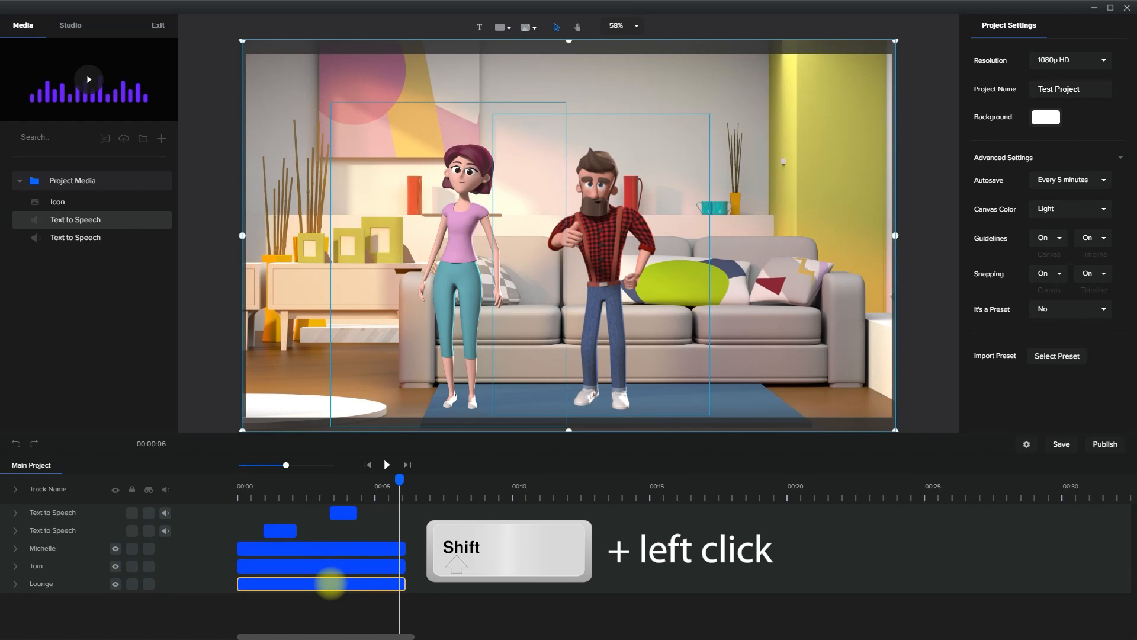
{"action": "right_click", "coordinate": [351, 582]}
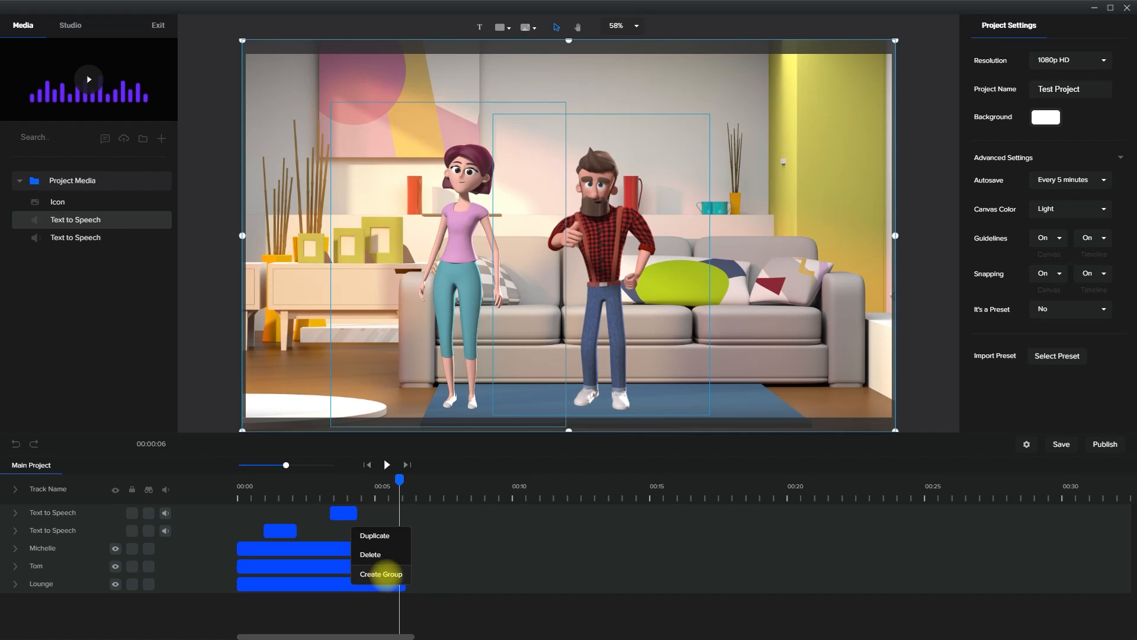
{"action": "left_click", "coordinate": [386, 573]}
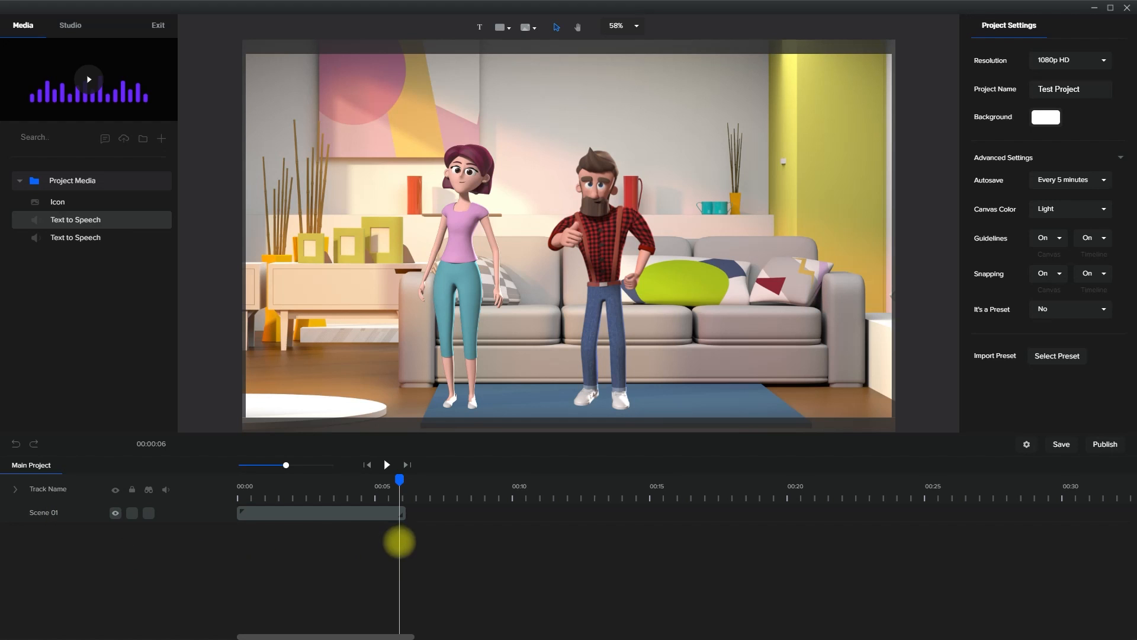
{"action": "left_click_drag", "start_coordinate": [398, 478], "coordinate": [172, 490]}
{"action": "left_click", "coordinate": [387, 465]}
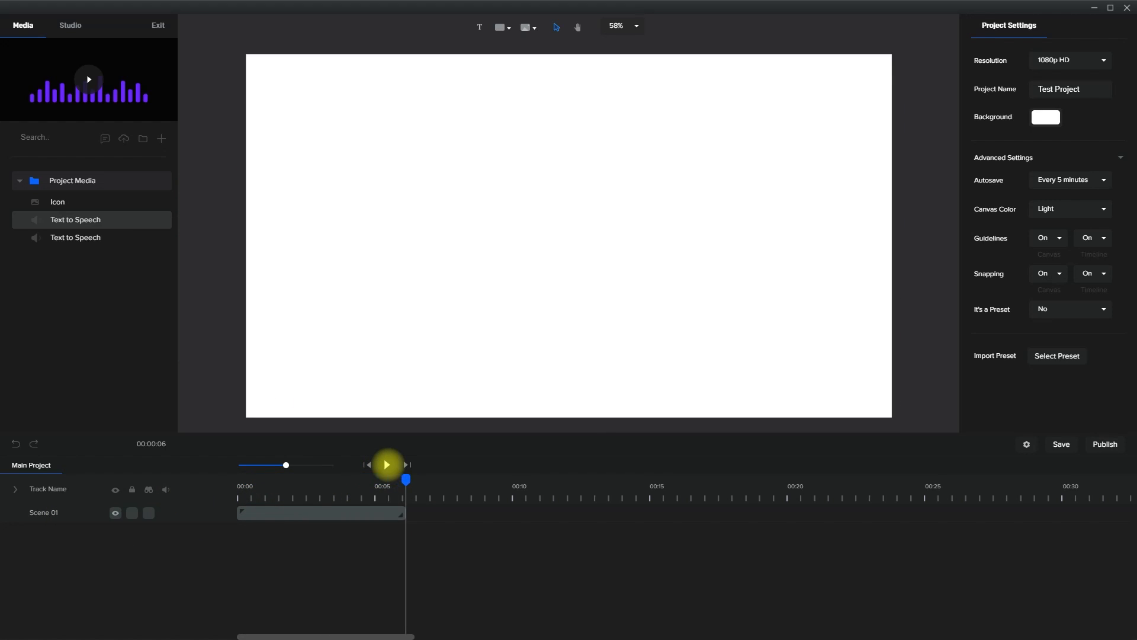
Add the wood office background with the desk from the Studio library right after Scene 01
{"action": "left_click", "coordinate": [71, 25]}
{"action": "left_click", "coordinate": [92, 236]}
{"action": "left_click", "coordinate": [34, 178]}
{"action": "scroll", "coordinate": [122, 317], "scroll_direction": "down", "scroll_amount": 5}
{"action": "scroll", "coordinate": [89, 297], "scroll_direction": "down", "scroll_amount": 4}
{"action": "left_click_drag", "start_coordinate": [145, 382], "coordinate": [543, 273]}
Add the 3D character Tom from the Studio library on top of the office background
{"action": "left_click", "coordinate": [35, 136]}
{"action": "left_click", "coordinate": [90, 179]}
{"action": "left_click", "coordinate": [33, 235]}
{"action": "scroll", "coordinate": [142, 364], "scroll_direction": "down", "scroll_amount": 8}
{"action": "left_click", "coordinate": [34, 270]}
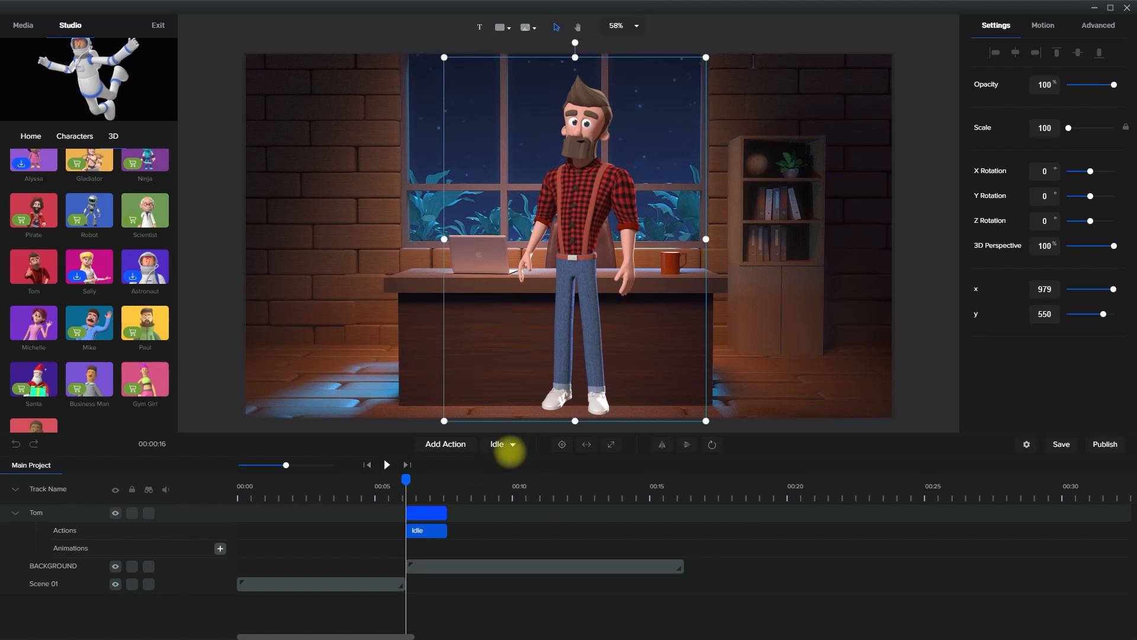
Change Tom's Idle action to Pointing, add a Showing action after it, and play the scene
{"action": "left_click", "coordinate": [512, 444]}
{"action": "left_click", "coordinate": [539, 365]}
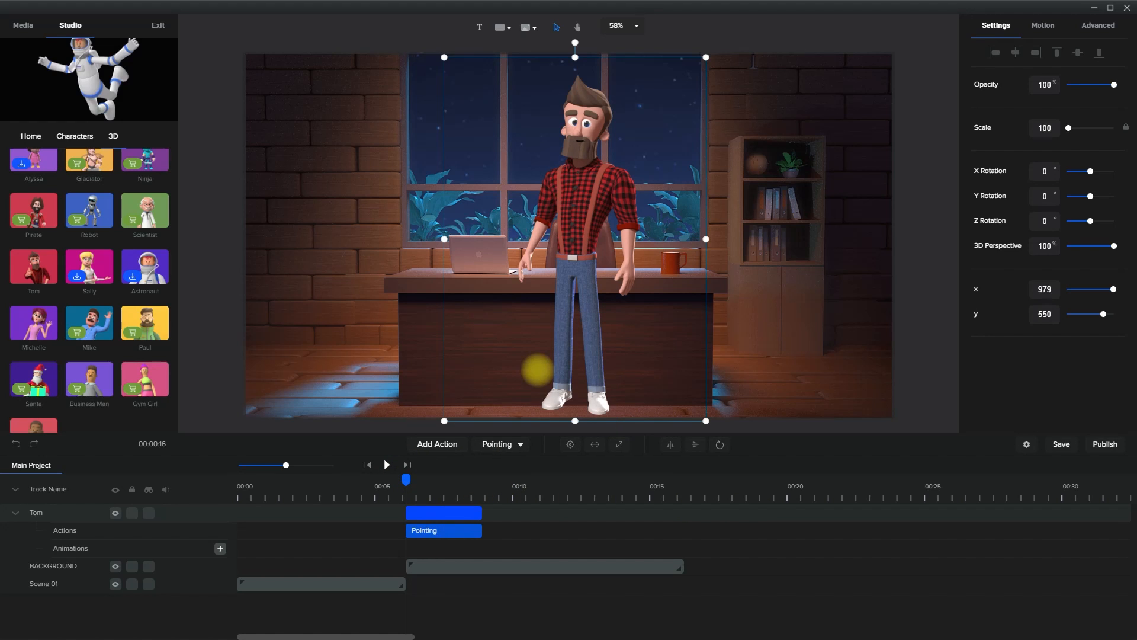
{"action": "left_click", "coordinate": [444, 446]}
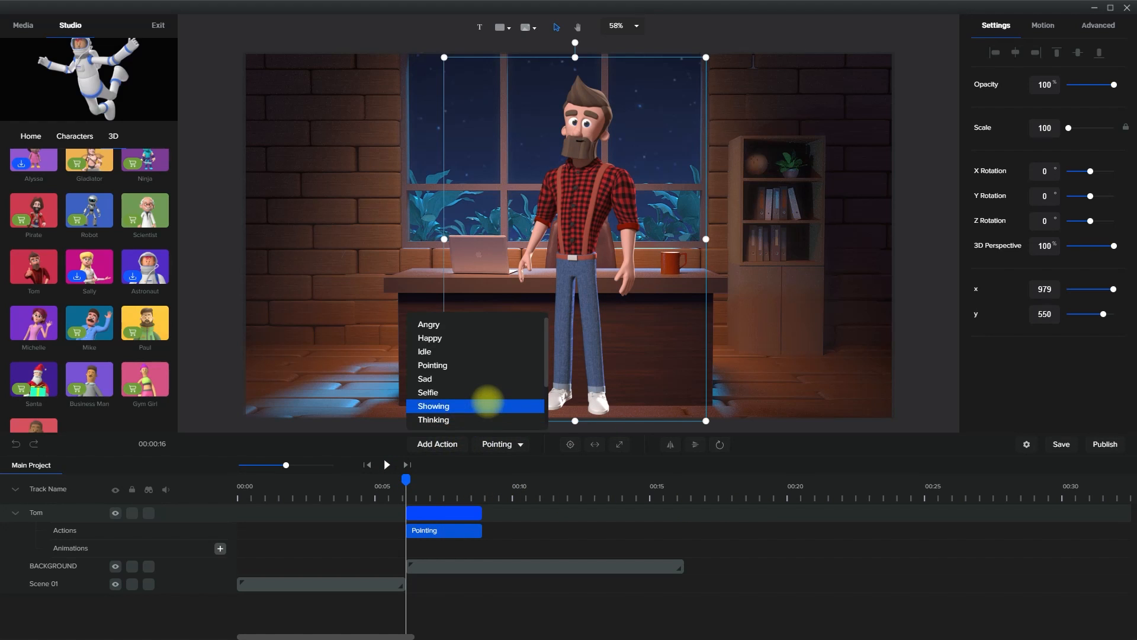
{"action": "left_click", "coordinate": [487, 405]}
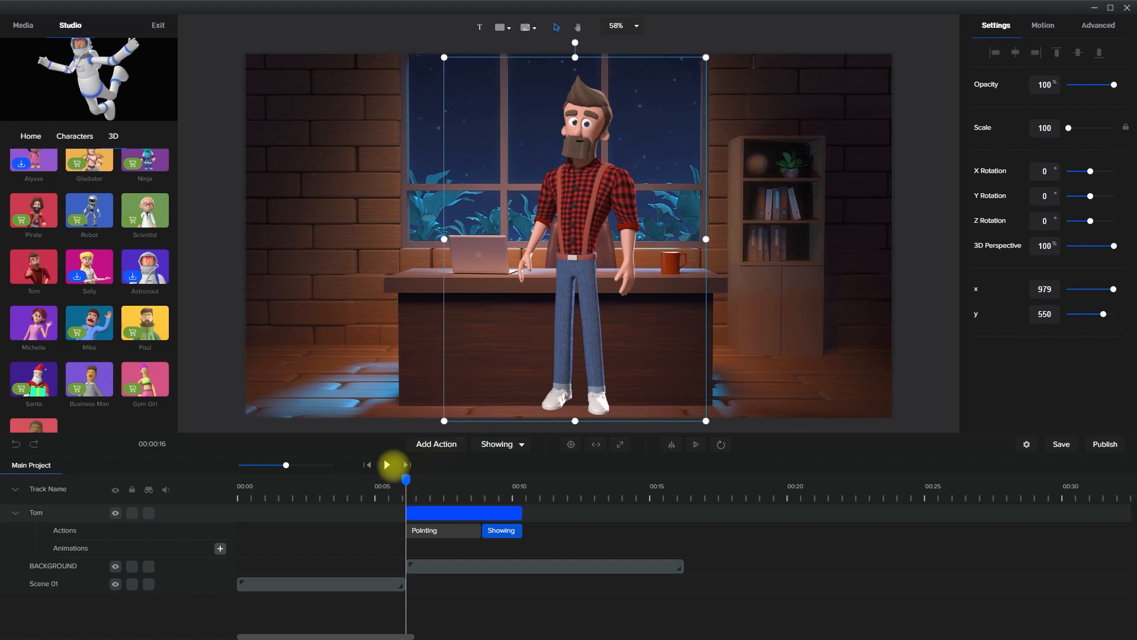
{"action": "left_click", "coordinate": [387, 464]}
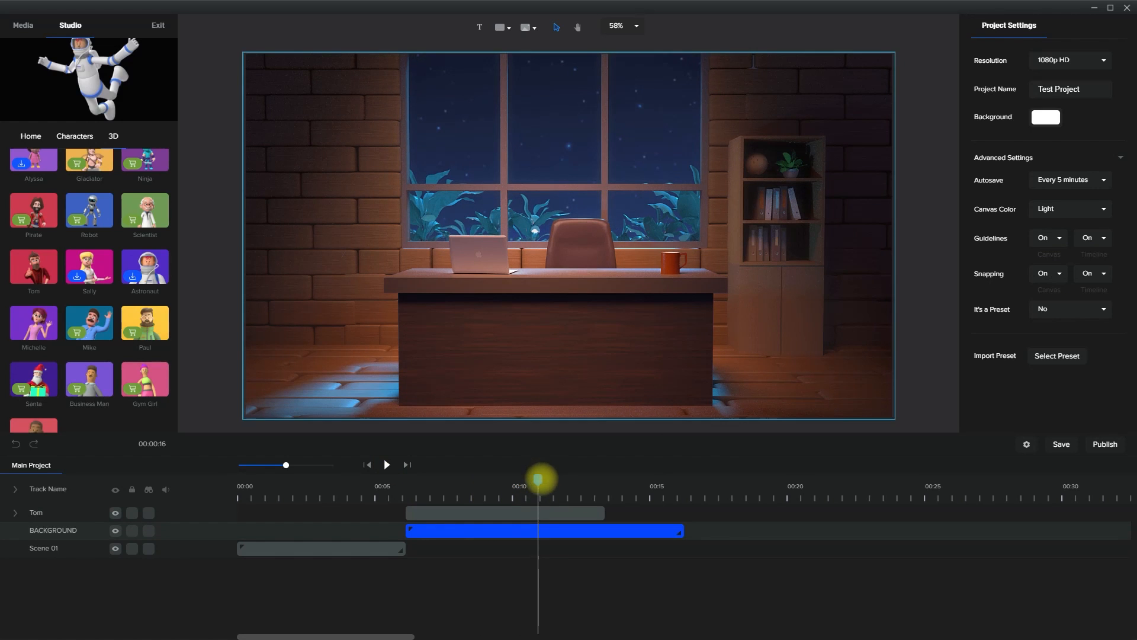
Move the playhead back to about 9 seconds and delete the Tom track from the main timeline
{"action": "left_click_drag", "start_coordinate": [541, 479], "coordinate": [488, 475]}
{"action": "left_click", "coordinate": [500, 529]}
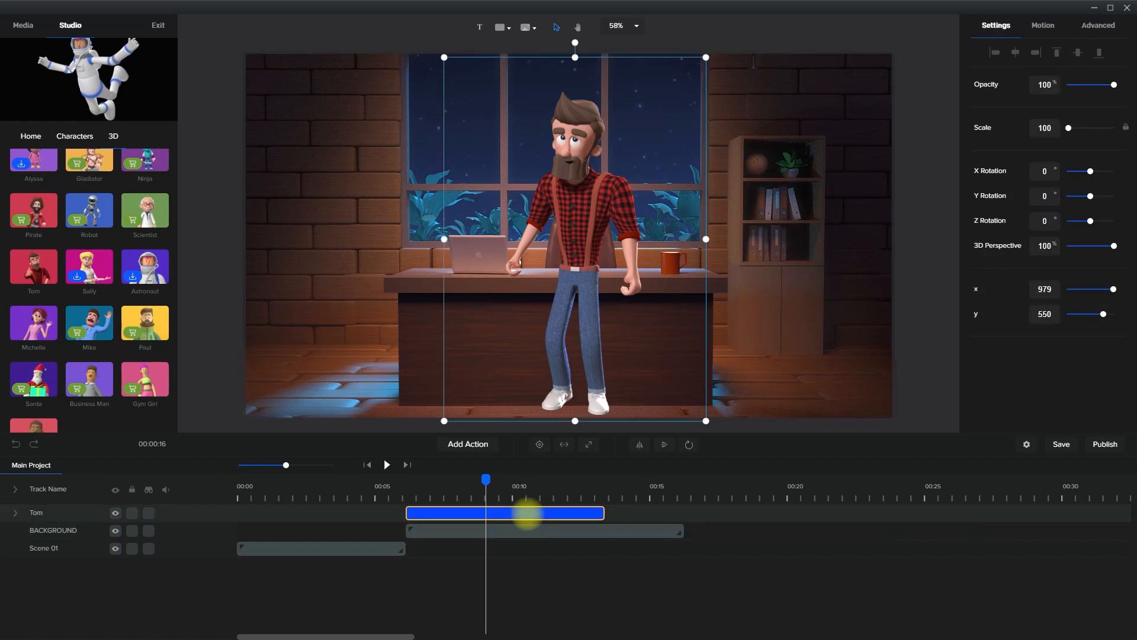
{"action": "key", "text": "Delete"}
Open the BACKGROUND group and toggle the visibility of its TABLE and WOOD OFFICE layers off and on
{"action": "double_click", "coordinate": [528, 515]}
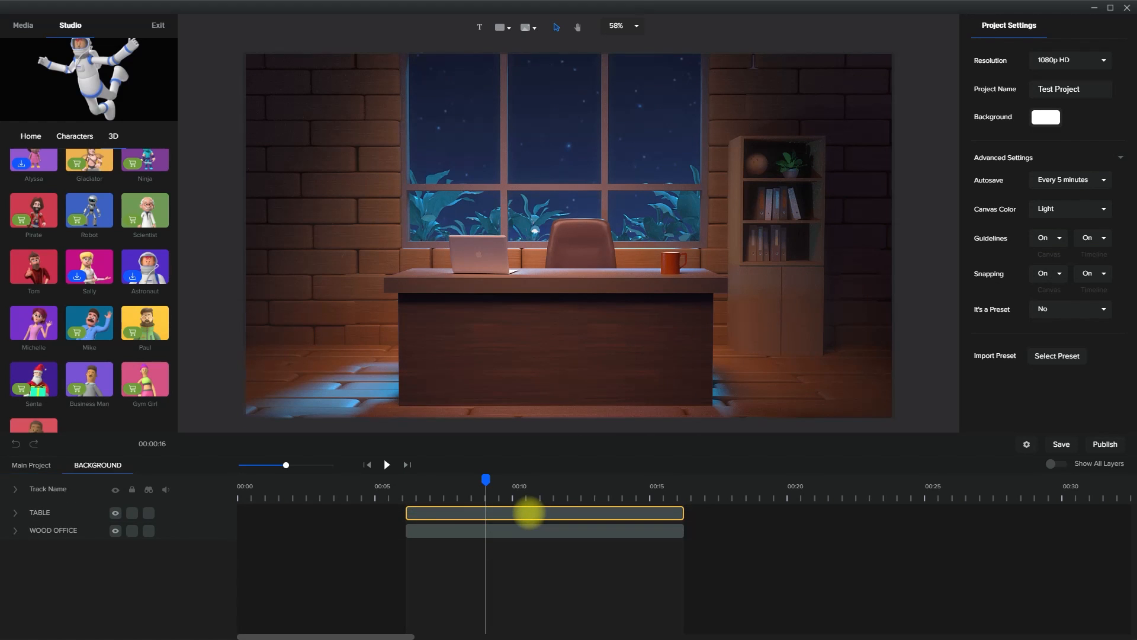
{"action": "left_click", "coordinate": [71, 513]}
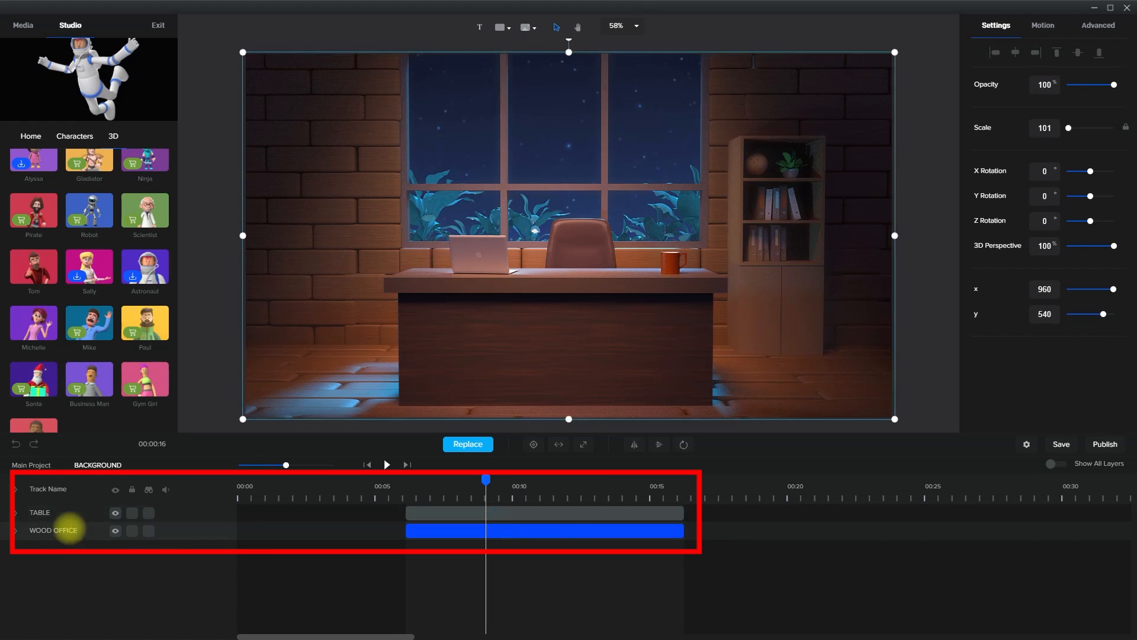
{"action": "left_click", "coordinate": [119, 513]}
{"action": "left_click", "coordinate": [119, 513]}
{"action": "left_click", "coordinate": [115, 531]}
{"action": "left_click", "coordinate": [115, 531]}
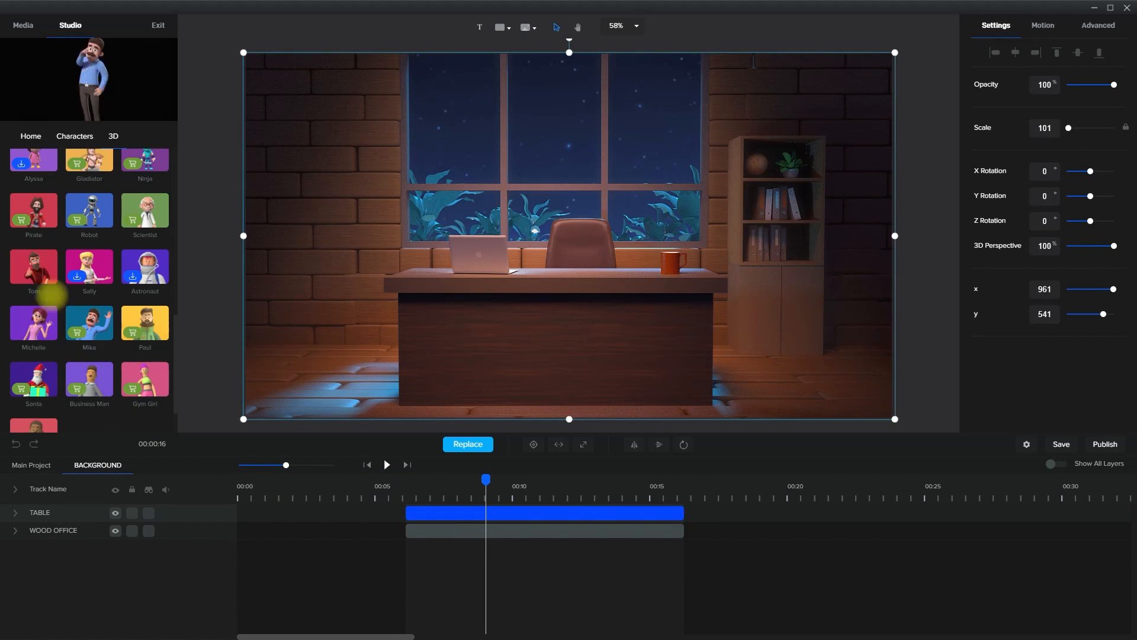
Add the Tom character inside the BACKGROUND group and move his track between TABLE and WOOD OFFICE
{"action": "left_click_drag", "start_coordinate": [44, 266], "coordinate": [385, 278]}
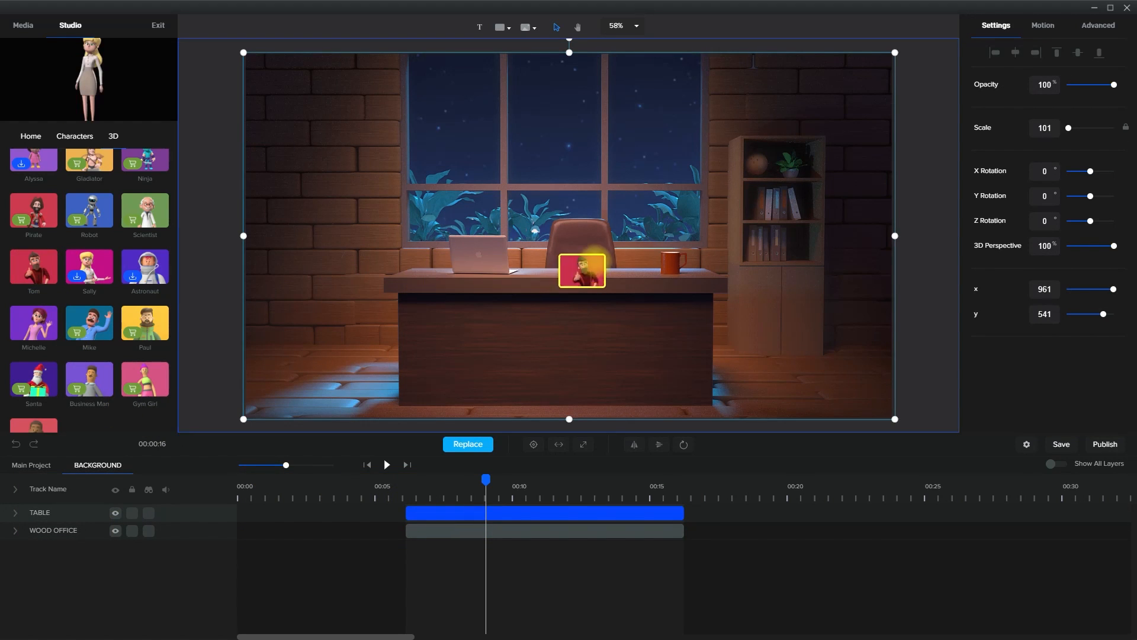
{"action": "left_click_drag", "start_coordinate": [592, 261], "coordinate": [596, 261]}
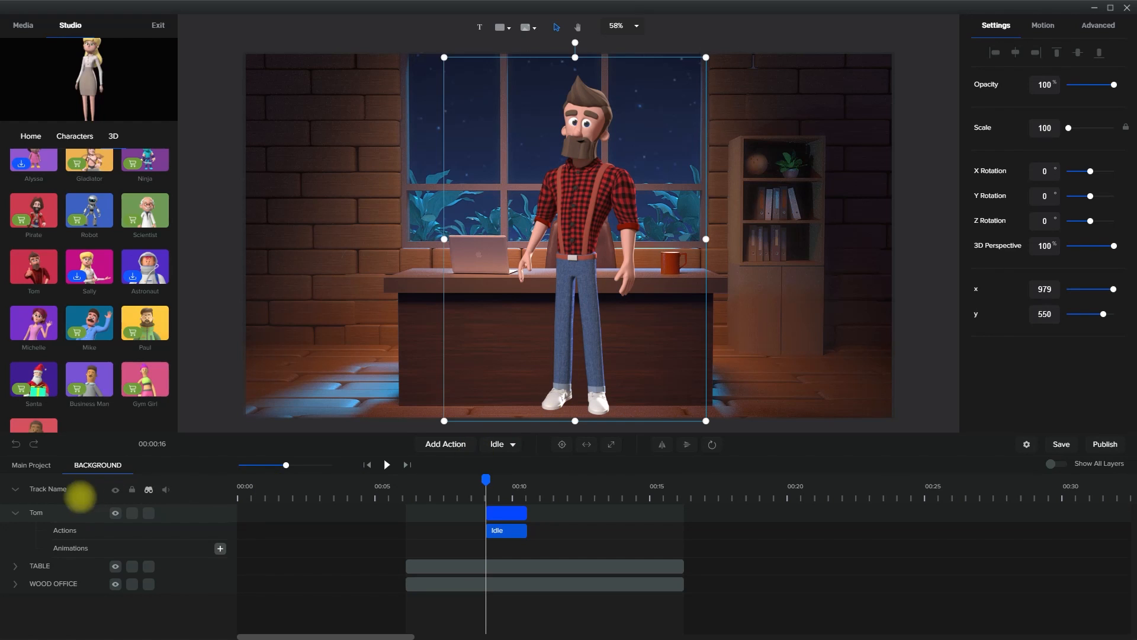
{"action": "left_click", "coordinate": [16, 513]}
{"action": "mouse_move", "coordinate": [58, 511]}
{"action": "left_mouse_down"}
{"action": "mouse_move", "coordinate": [59, 533]}
{"action": "mouse_move", "coordinate": [69, 530]}
{"action": "left_mouse_up"}
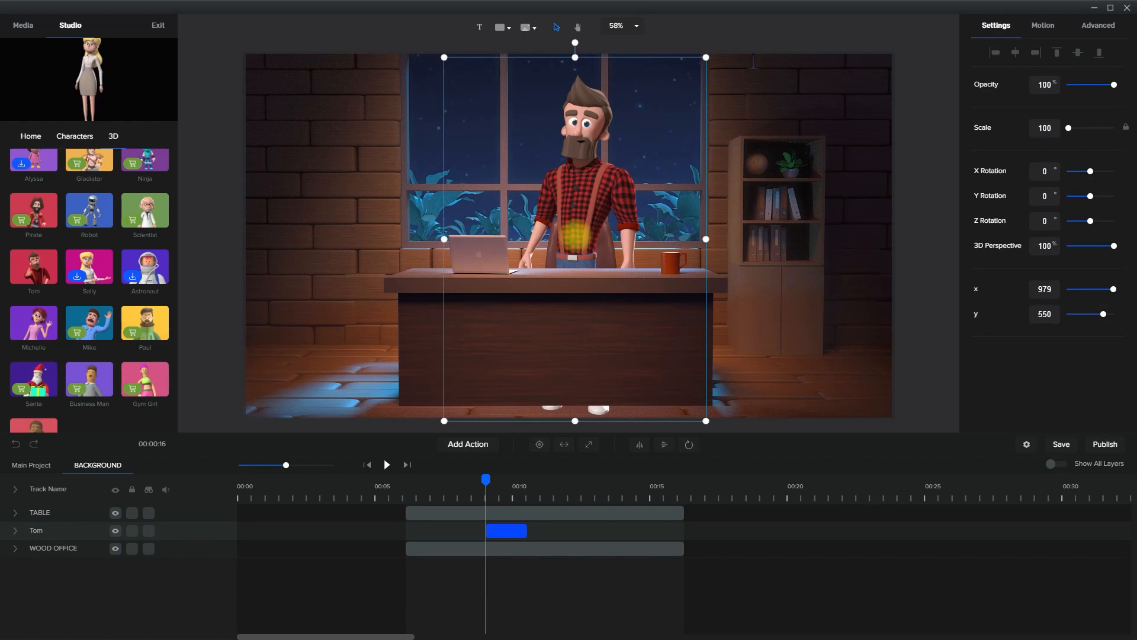
Lock the TABLE and WOOD OFFICE layers and position Tom behind the desk at x 998, y 512
{"action": "left_click_drag", "start_coordinate": [576, 236], "coordinate": [562, 227]}
{"action": "left_click_drag", "start_coordinate": [604, 148], "coordinate": [612, 146]}
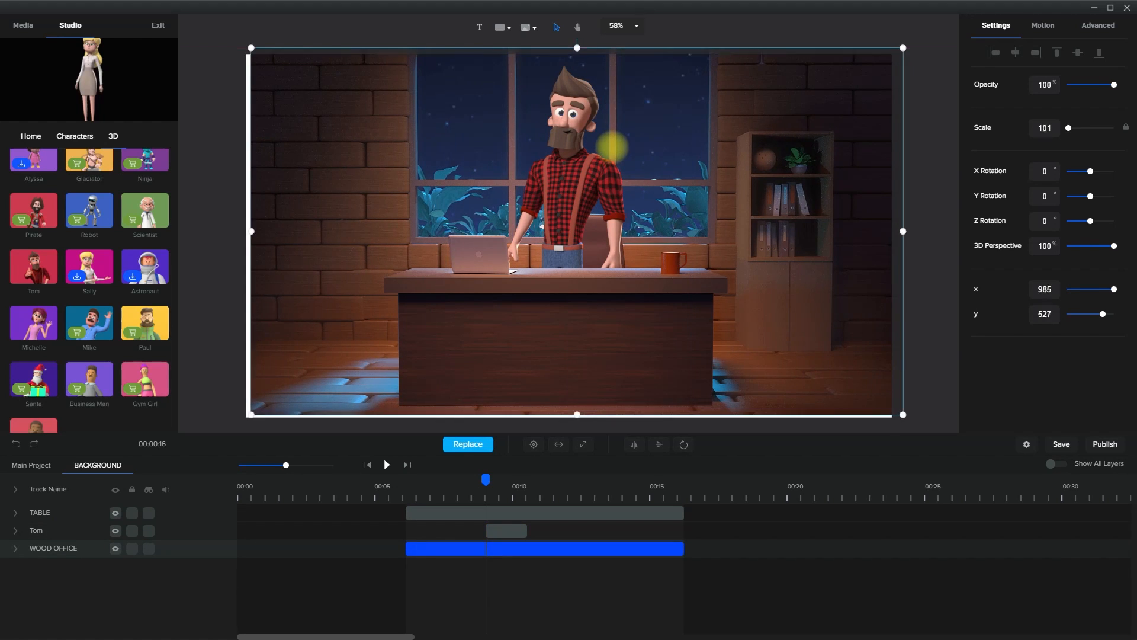
{"action": "key", "text": "ctrl+z"}
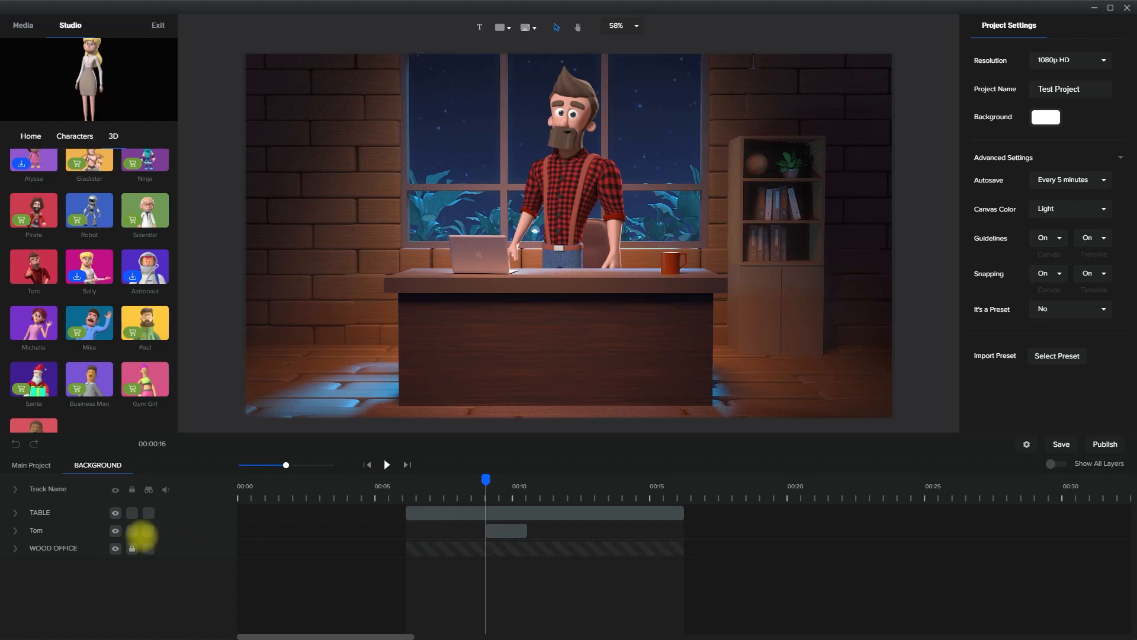
{"action": "left_click_drag", "start_coordinate": [584, 190], "coordinate": [596, 159]}
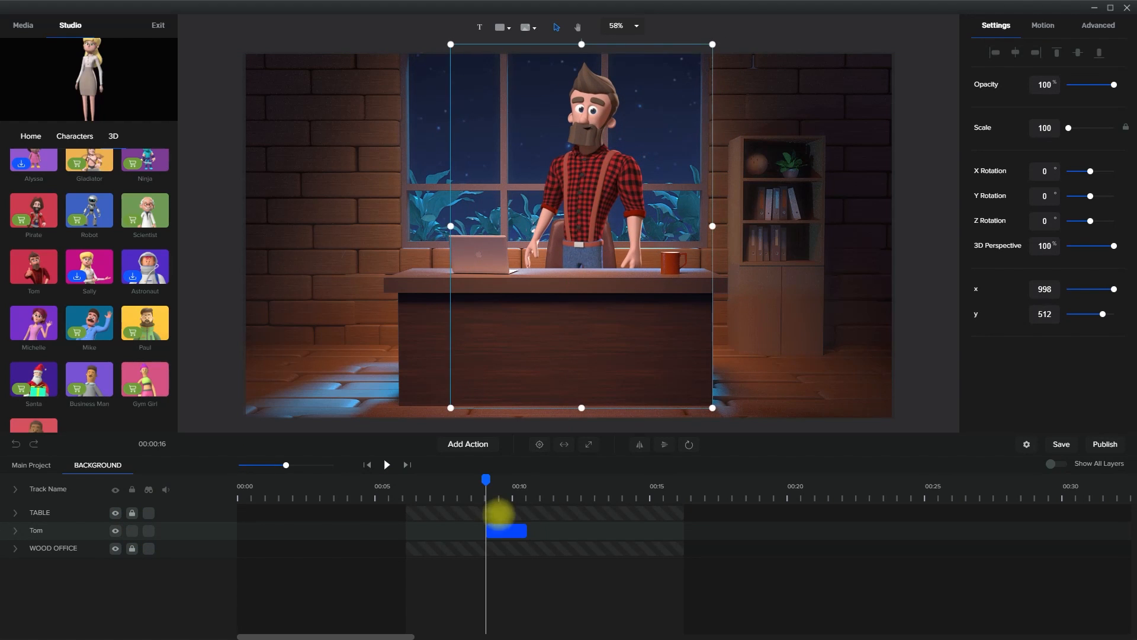
Move Tom's clip to the start of the office layers, add a Waving action changed to Showing, and append a Happy action
{"action": "left_click_drag", "start_coordinate": [506, 531], "coordinate": [455, 533]}
{"action": "left_click", "coordinate": [426, 478]}
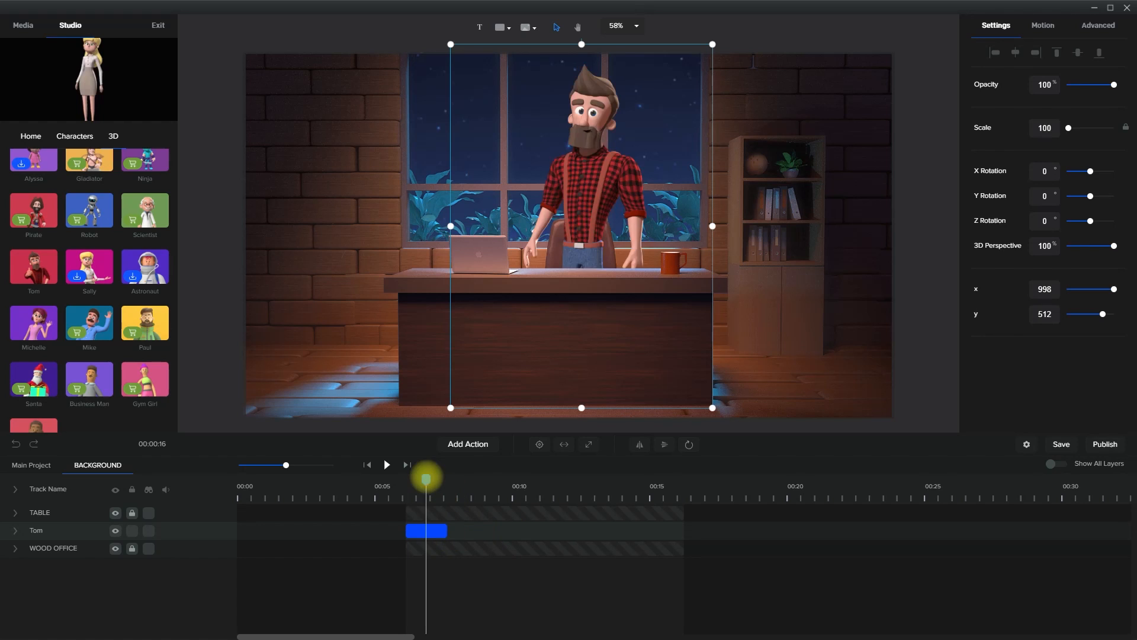
{"action": "left_click", "coordinate": [477, 445]}
{"action": "left_click", "coordinate": [500, 417]}
{"action": "left_click", "coordinate": [497, 444]}
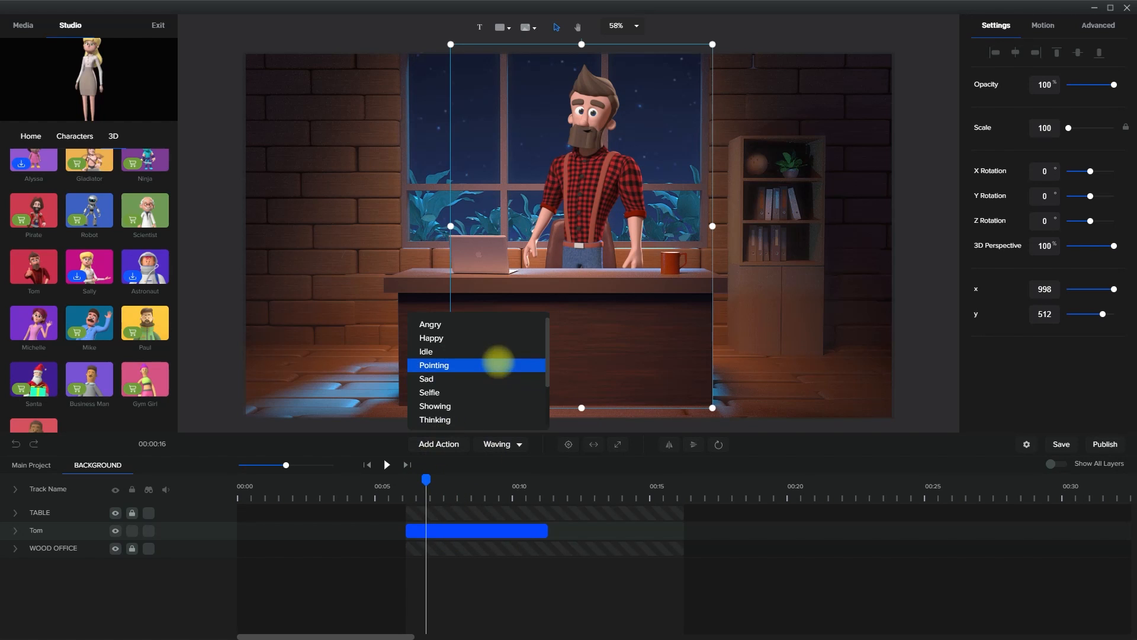
{"action": "left_click", "coordinate": [494, 406]}
{"action": "left_click", "coordinate": [444, 443]}
{"action": "left_click", "coordinate": [471, 338]}
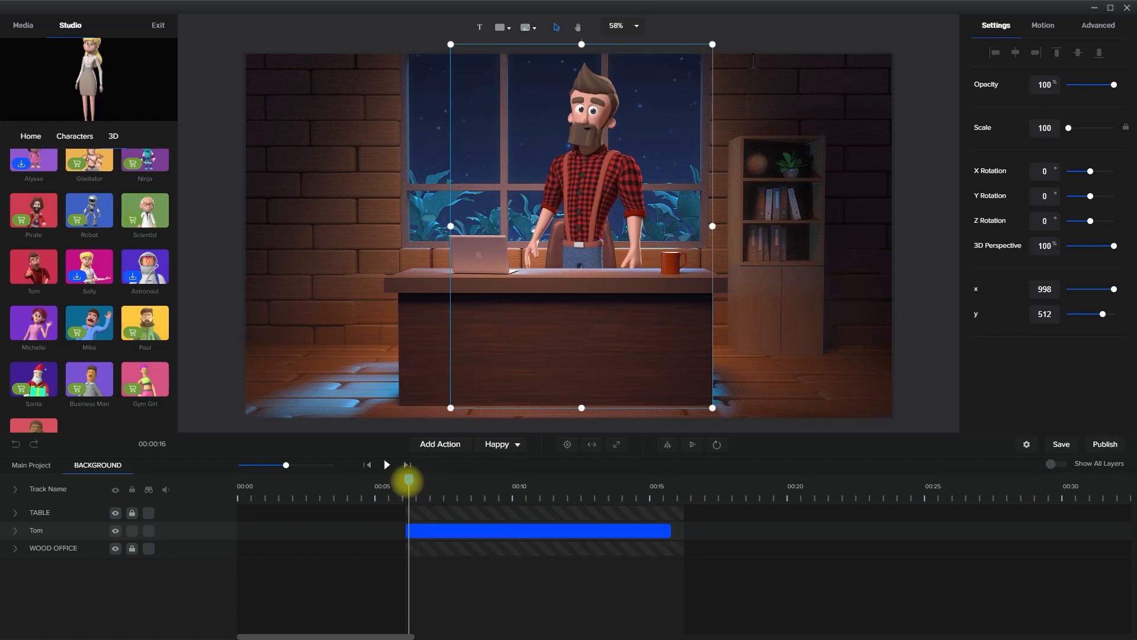
Return to the main project timeline and play the office scene with Tom's actions
{"action": "left_click", "coordinate": [35, 465]}
{"action": "key", "text": "space"}
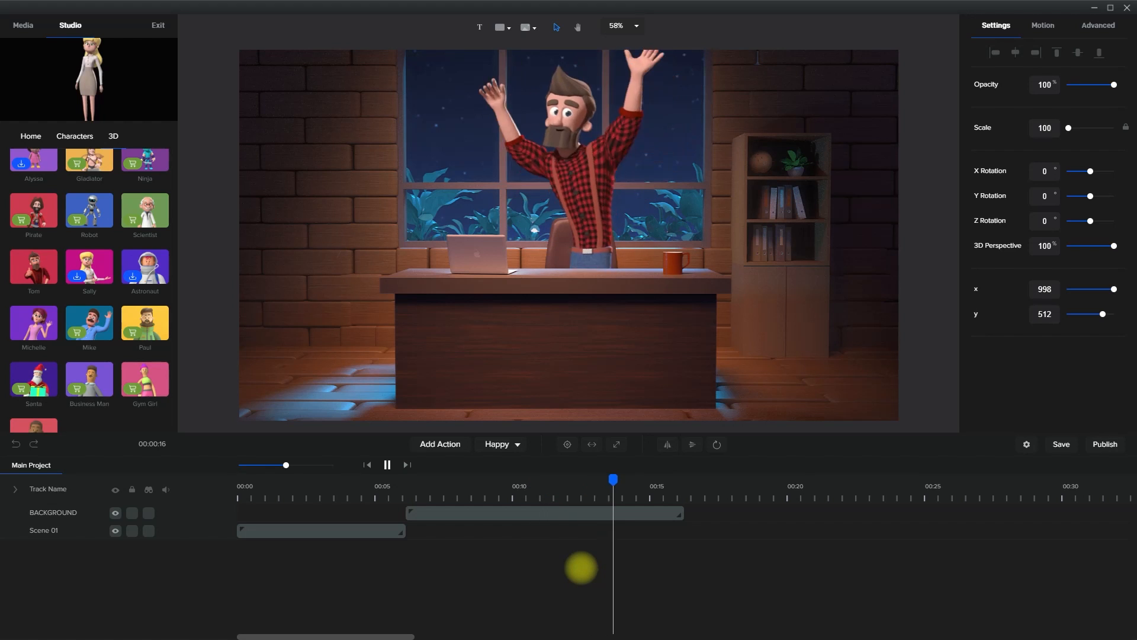
{"action": "key", "text": "space"}
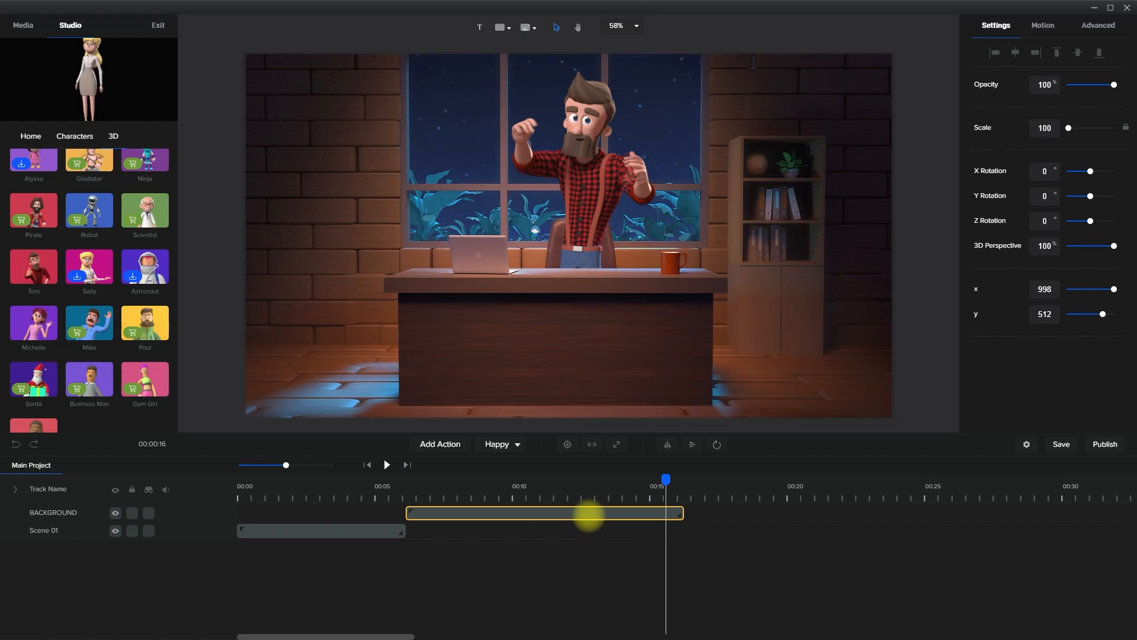
Rename the BACKGROUND group track as Scene 02
{"action": "left_click", "coordinate": [590, 515]}
{"action": "double_click", "coordinate": [76, 510]}
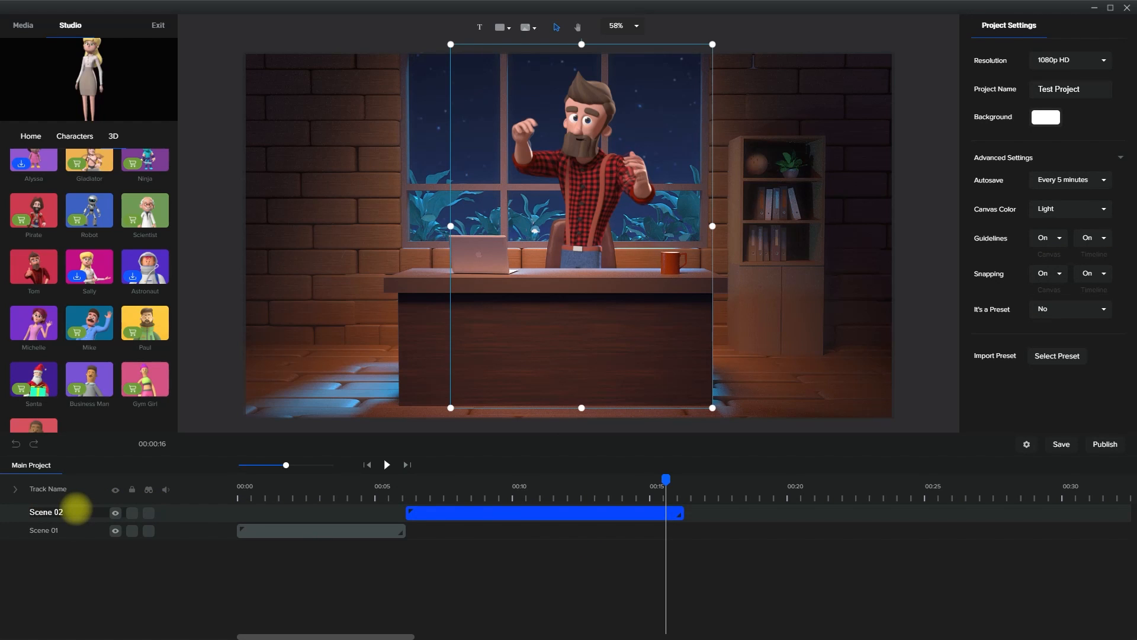
Add the two-line text "this is a test project" beside Tom, enlarge it to scale 163, and align its clip with Scene 02's start
{"action": "left_click", "coordinate": [480, 27]}
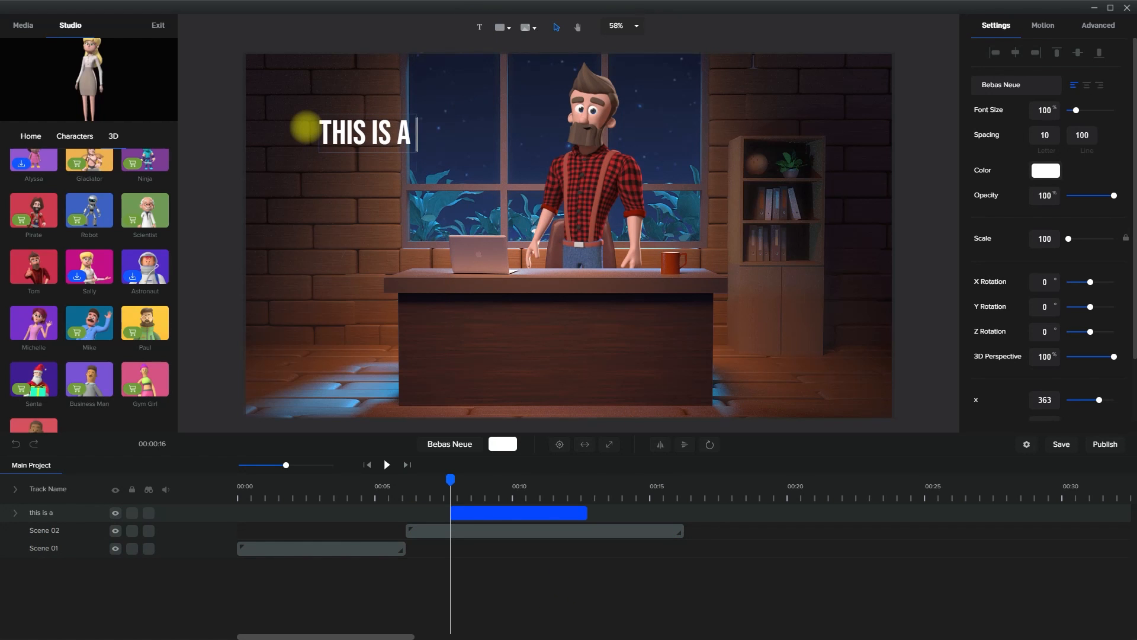
{"action": "left_click", "coordinate": [542, 63]}
{"action": "left_click", "coordinate": [396, 146]}
{"action": "left_click_drag", "start_coordinate": [440, 172], "coordinate": [532, 220]}
{"action": "left_click_drag", "start_coordinate": [504, 199], "coordinate": [494, 193]}
{"action": "left_click_drag", "start_coordinate": [451, 479], "coordinate": [429, 479]}
{"action": "left_click", "coordinate": [540, 513]}
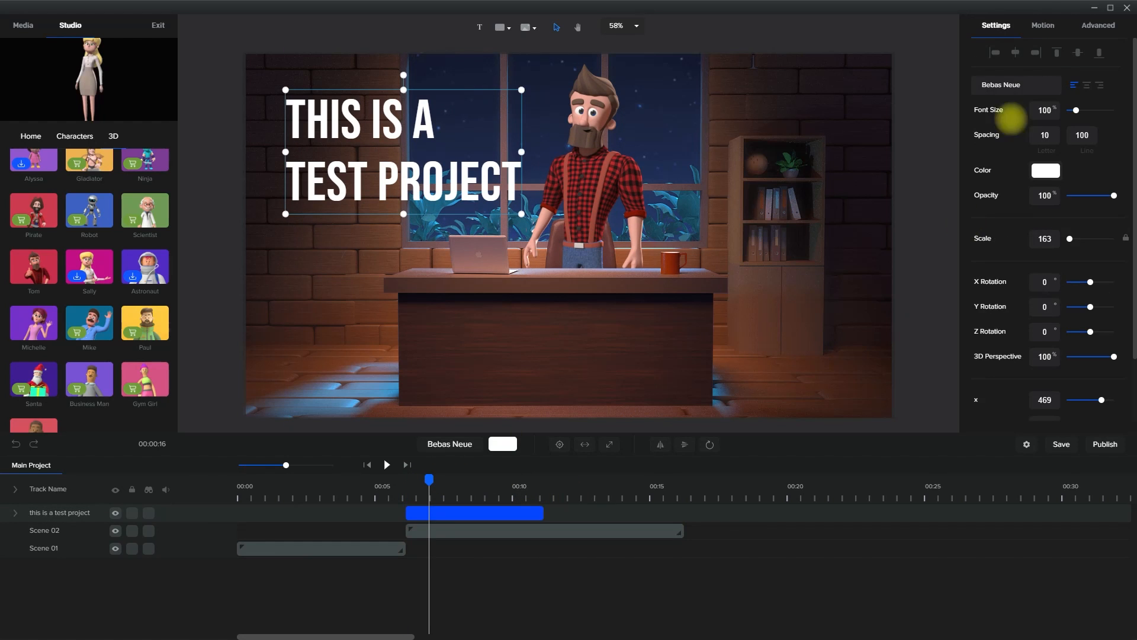
Apply the Scale Up zoom-in animation to the test project text and play it back
{"action": "left_click", "coordinate": [1043, 25]}
{"action": "left_click", "coordinate": [975, 166]}
{"action": "left_click", "coordinate": [976, 186]}
{"action": "left_click", "coordinate": [990, 206]}
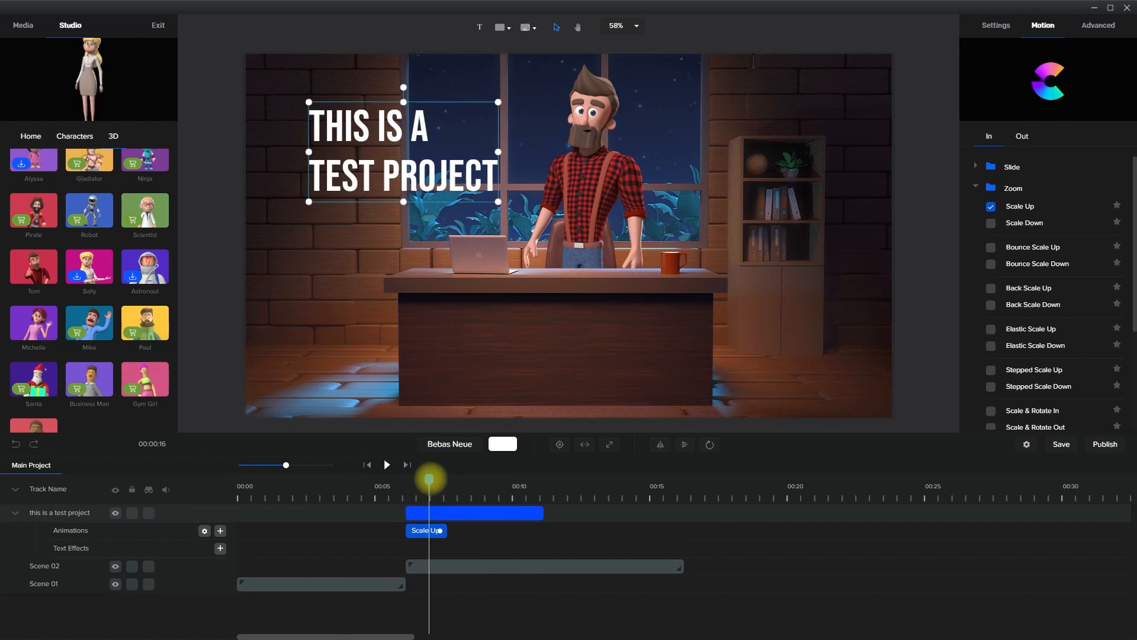
{"action": "left_click", "coordinate": [542, 596]}
{"action": "key", "text": "space"}
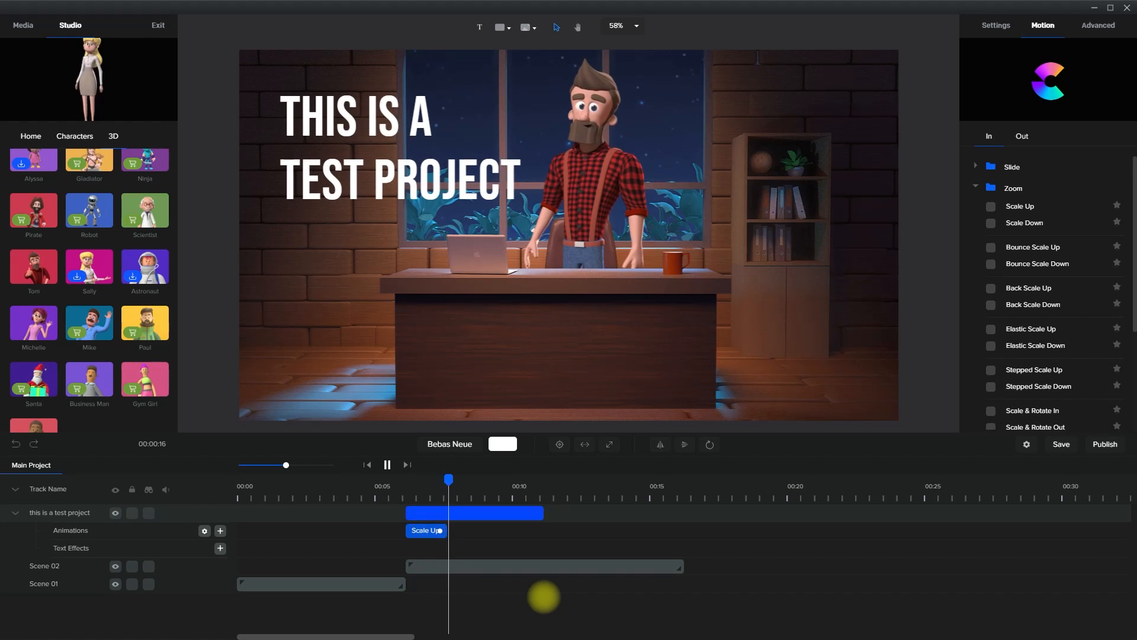
{"action": "key", "text": "space"}
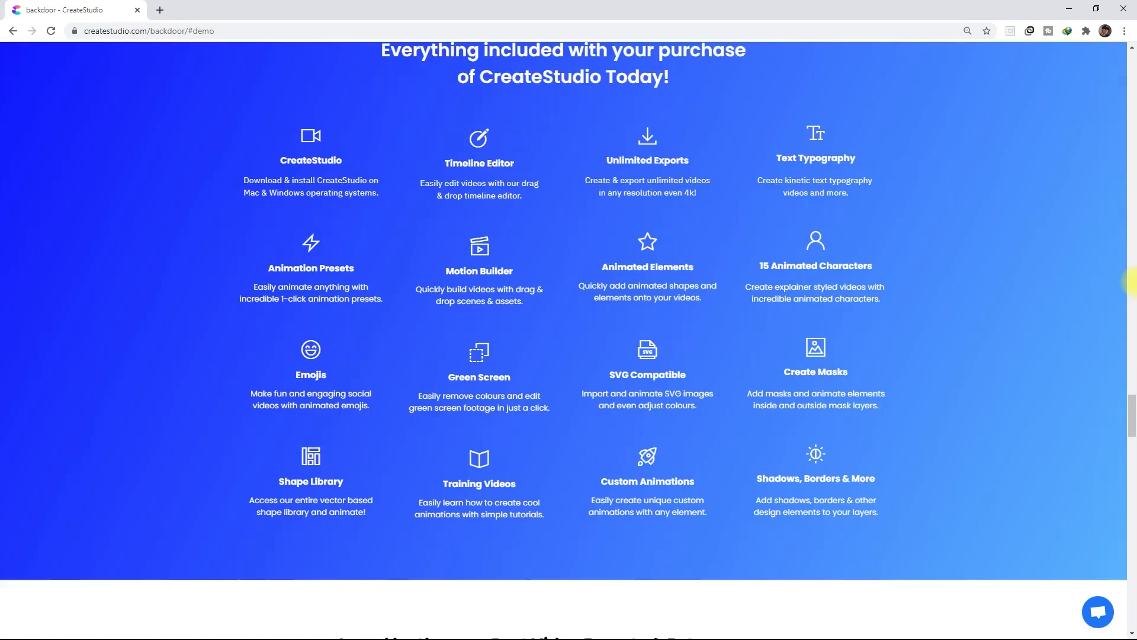
{"action": "scroll", "coordinate": [1130, 280], "scroll_direction": "down", "scroll_amount": 15}
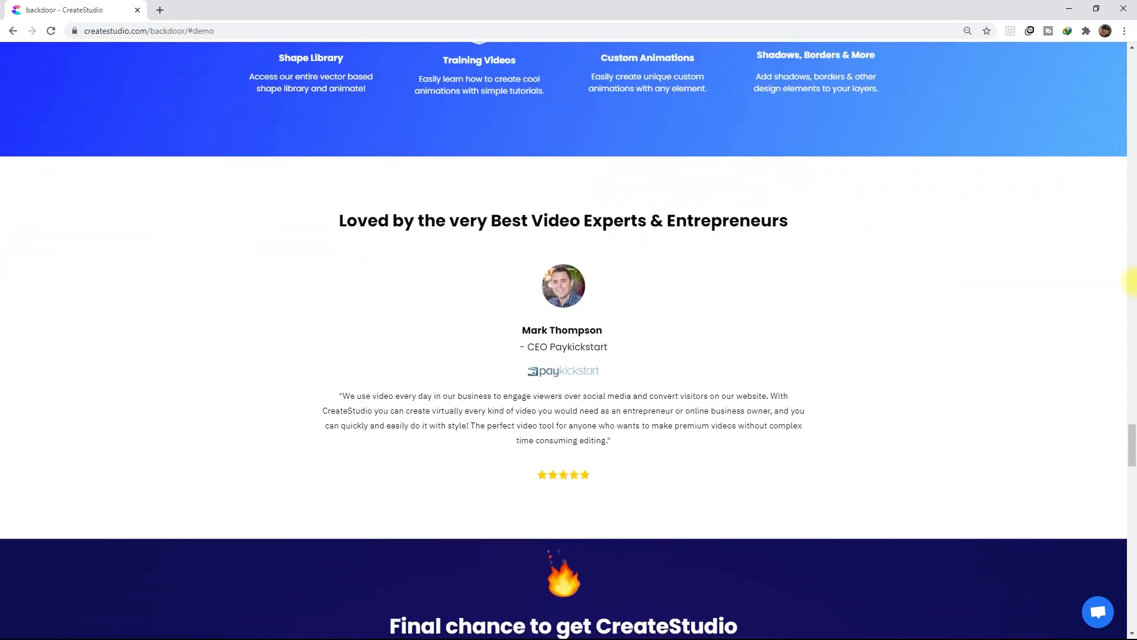